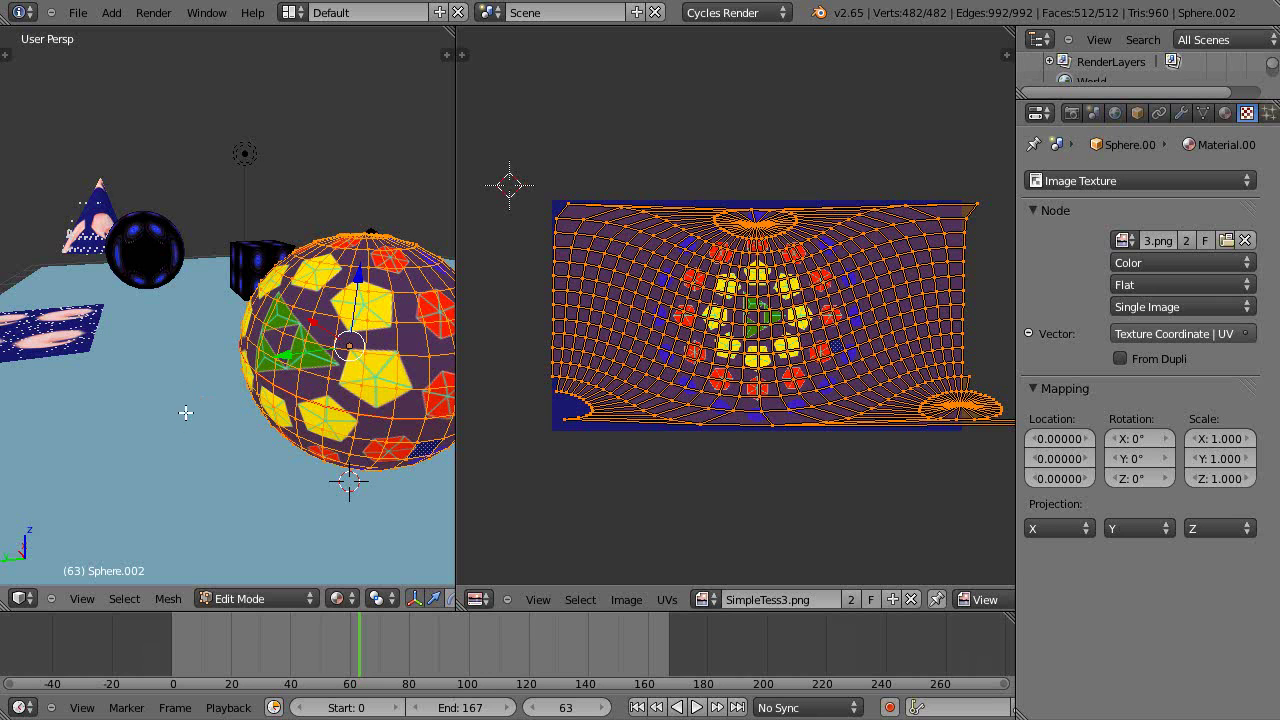
Examine from several angles how the coloured tessellation image wraps around the sphere
middle_drag(184, 418, 252, 417)
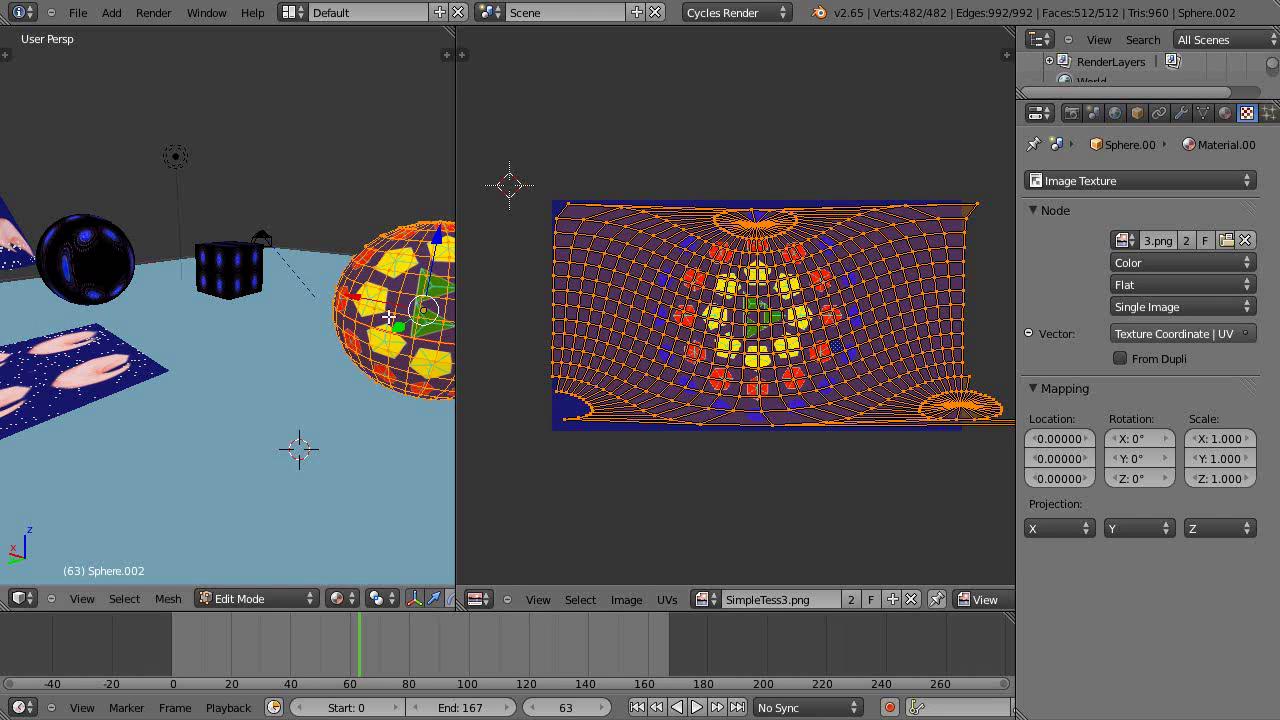
middle_drag(330, 359, 272, 368)
scroll(273, 368, up, 4)
scroll(309, 360, down, 3)
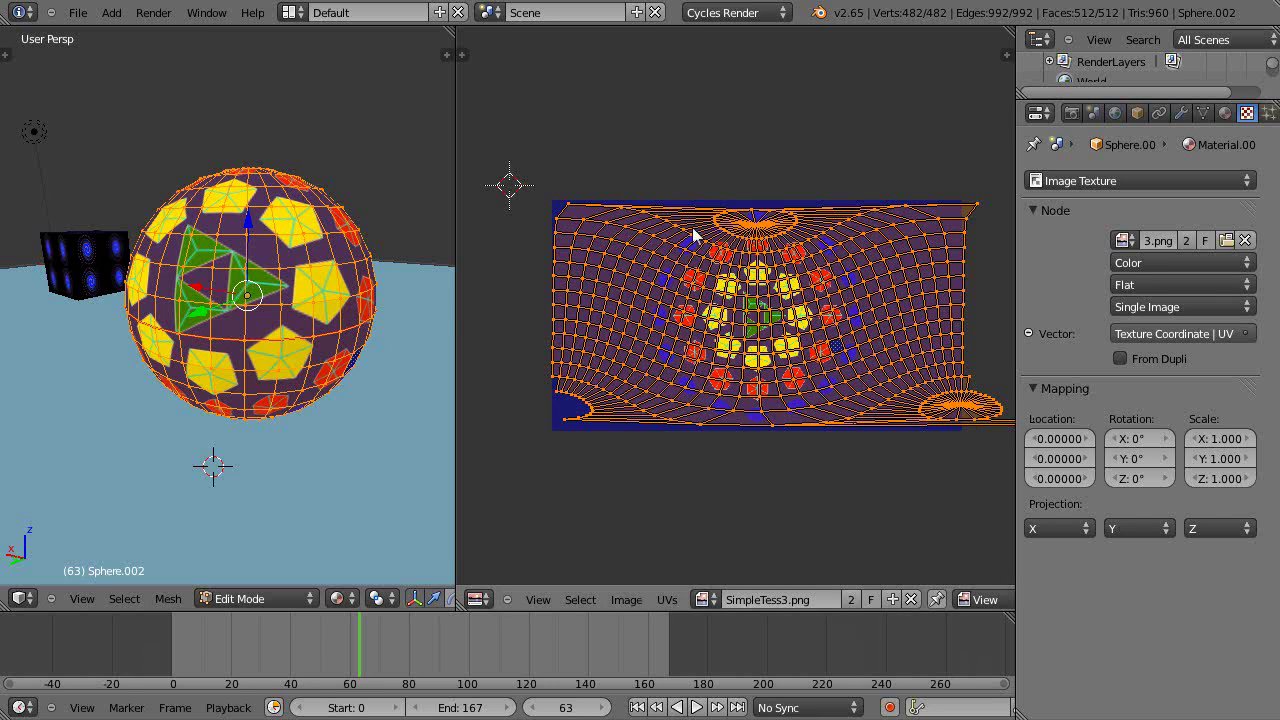
scroll(354, 384, up, 5)
scroll(352, 384, down, 5)
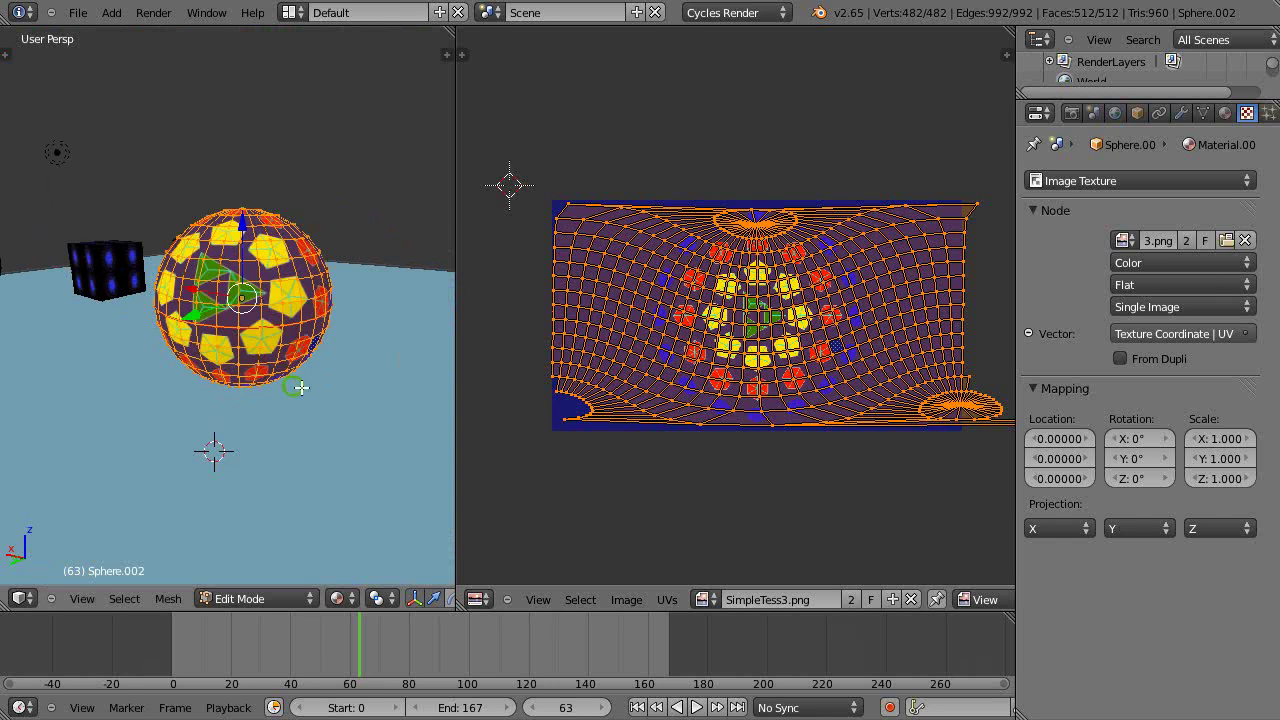
middle_drag(297, 383, 329, 384)
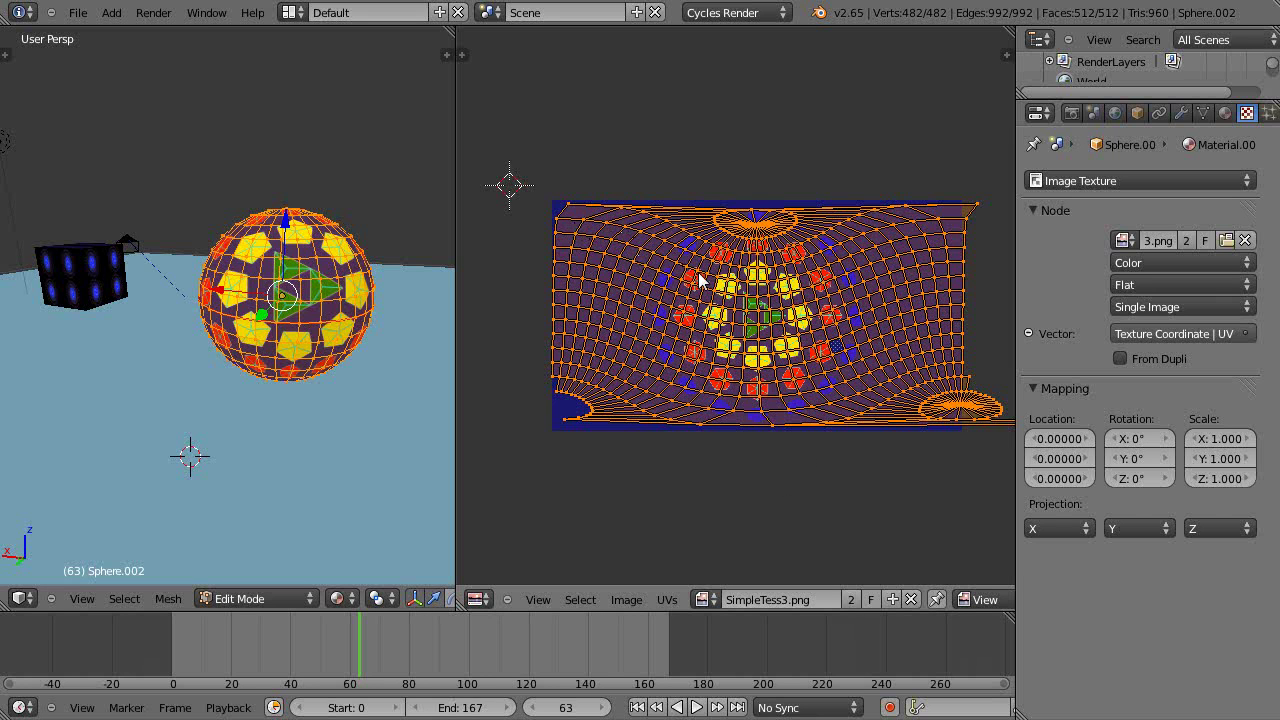
Move the sphere's whole UV layout across the image and place it back over the pattern
key(g)
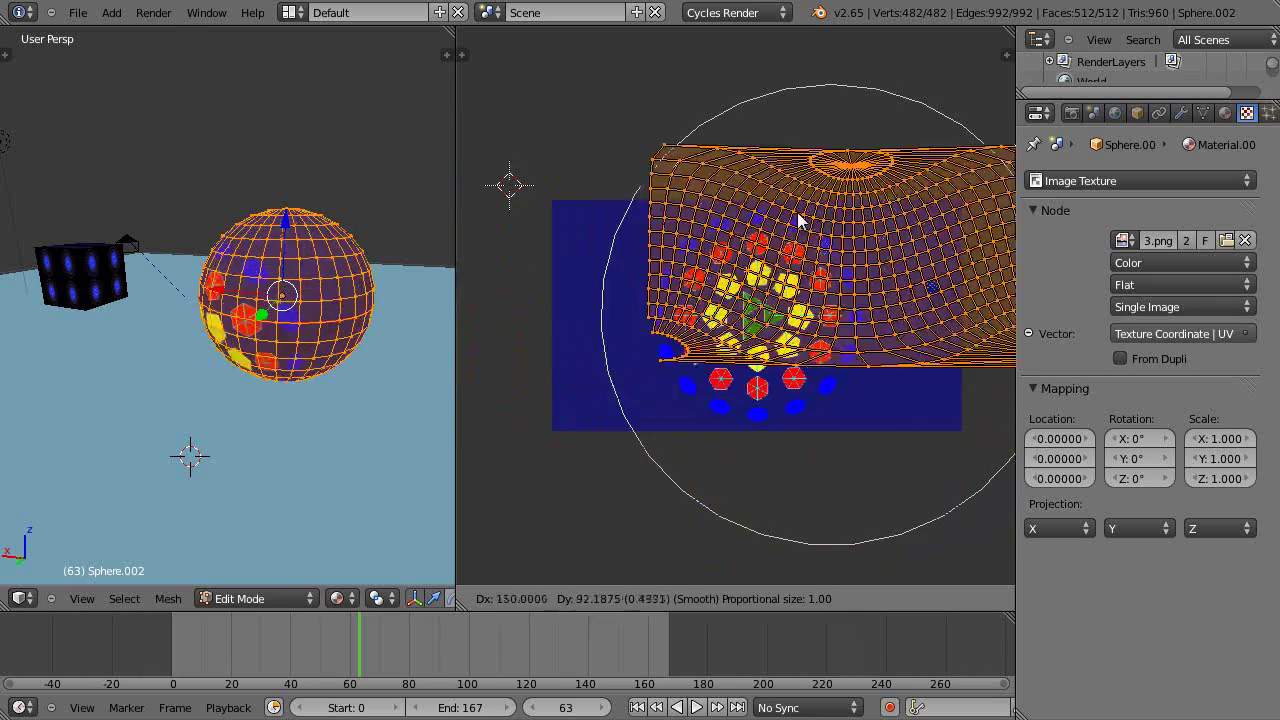
click(697, 280)
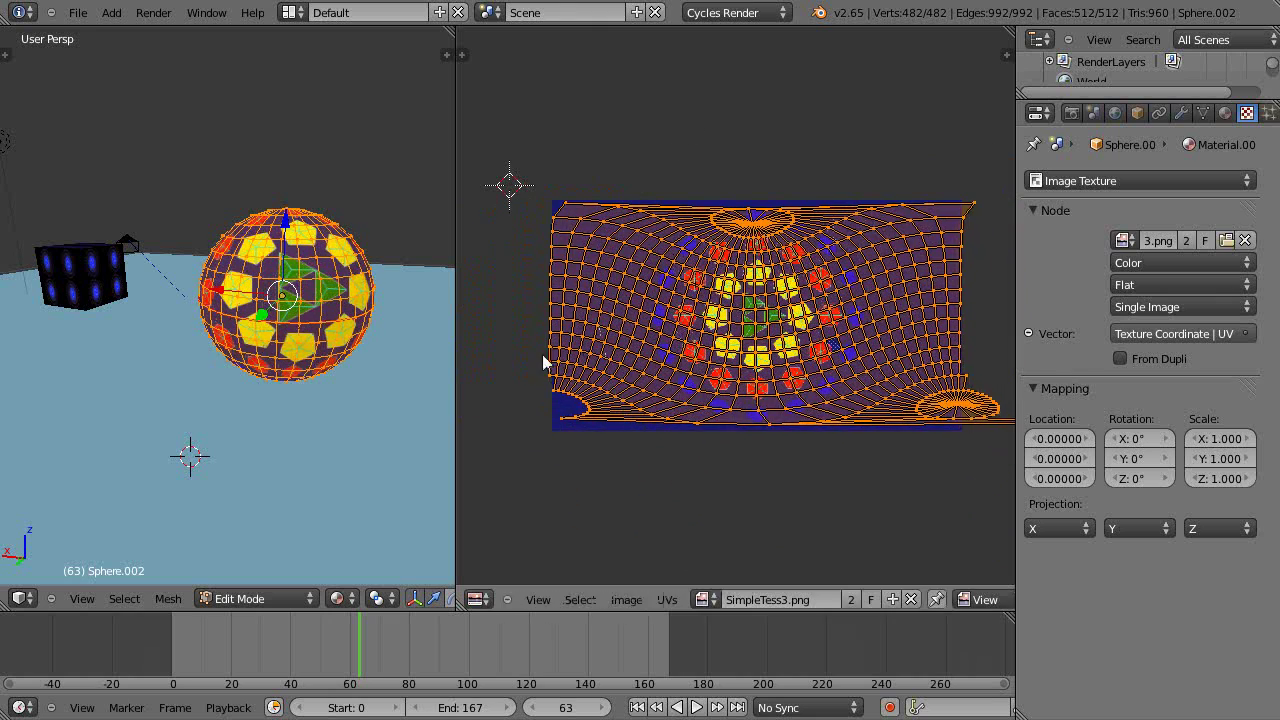
Return to Object Mode and delete the textured sphere
key(Tab)
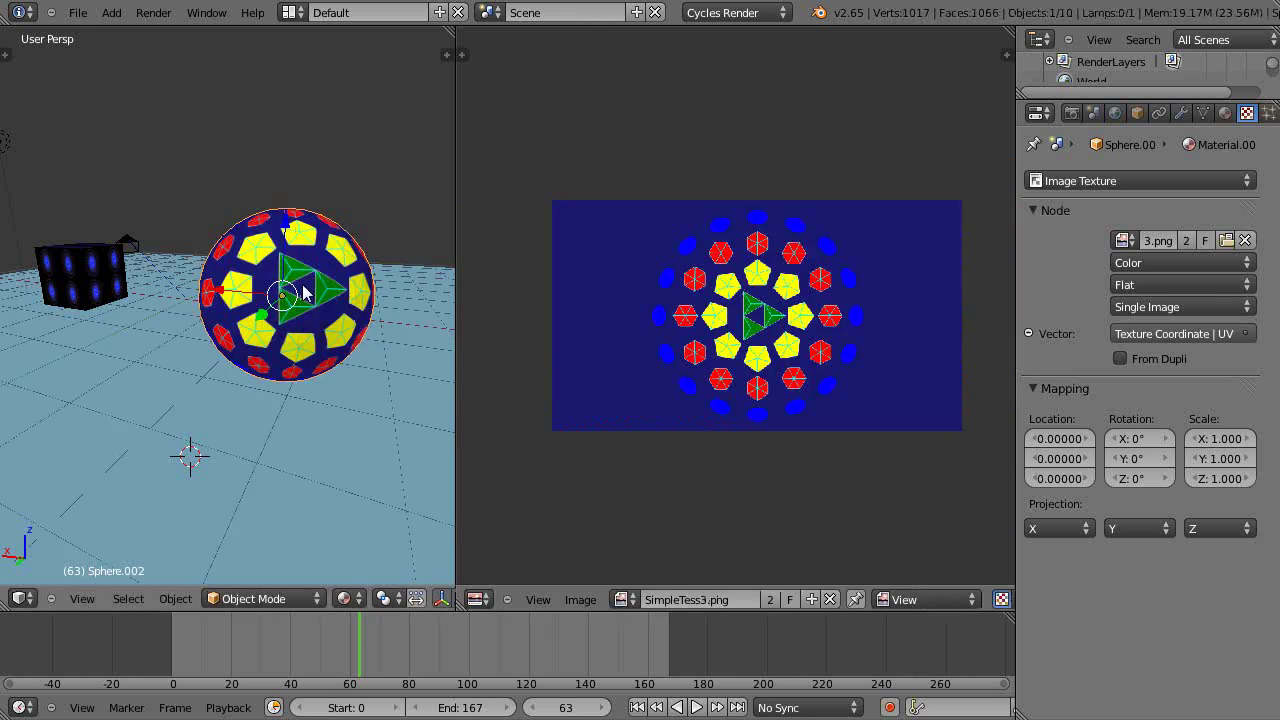
right_click(303, 290)
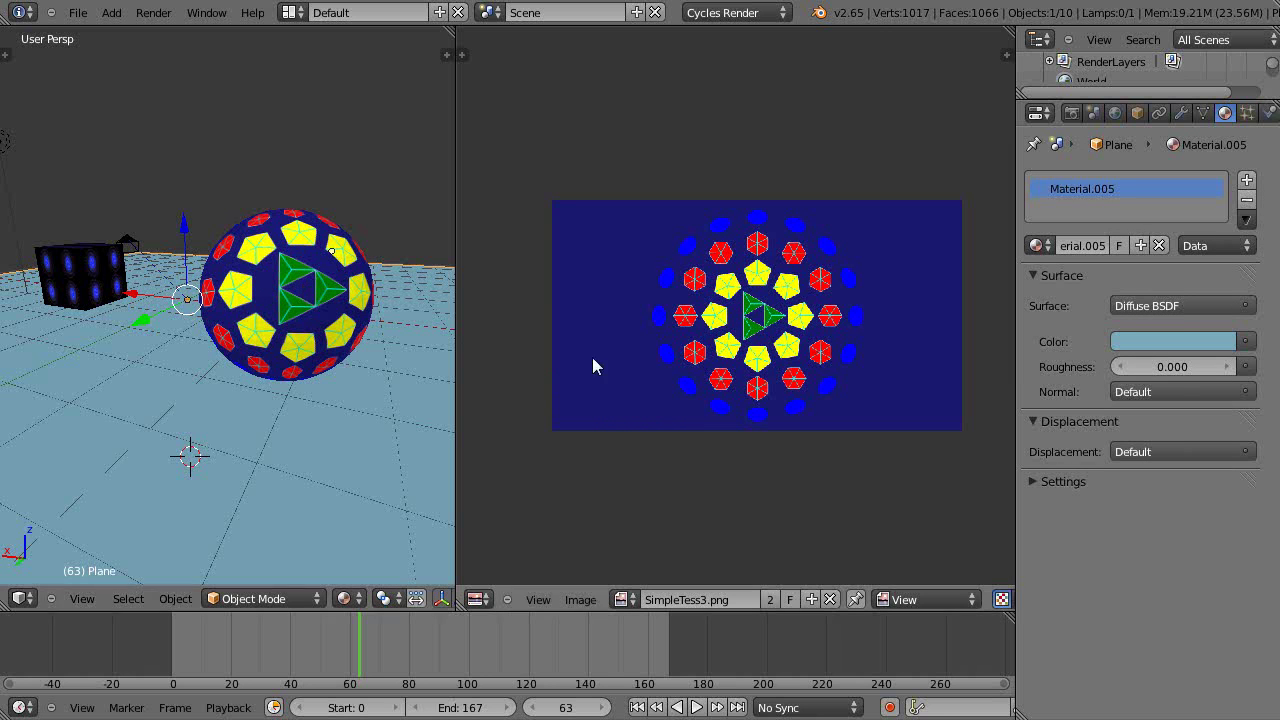
right_click(283, 291)
key(x)
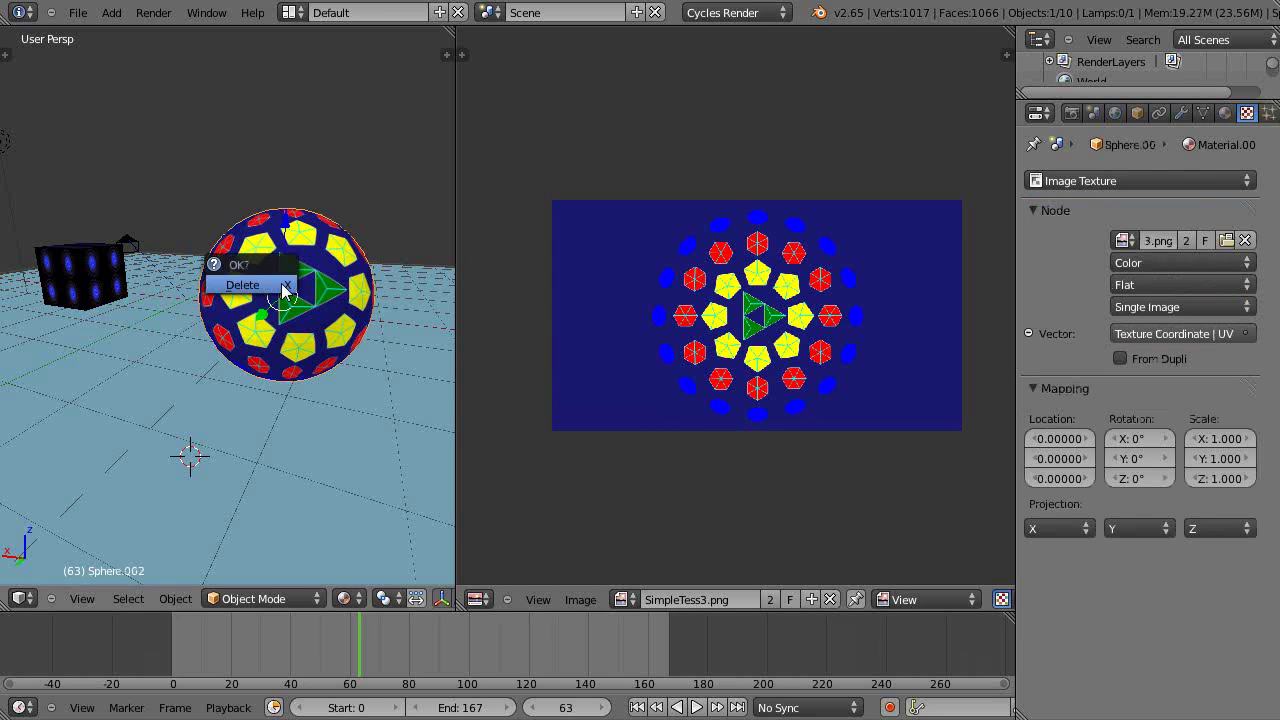
click(283, 314)
Place the 3D cursor near the plane's far edge and add a UV sphere there
click(288, 258)
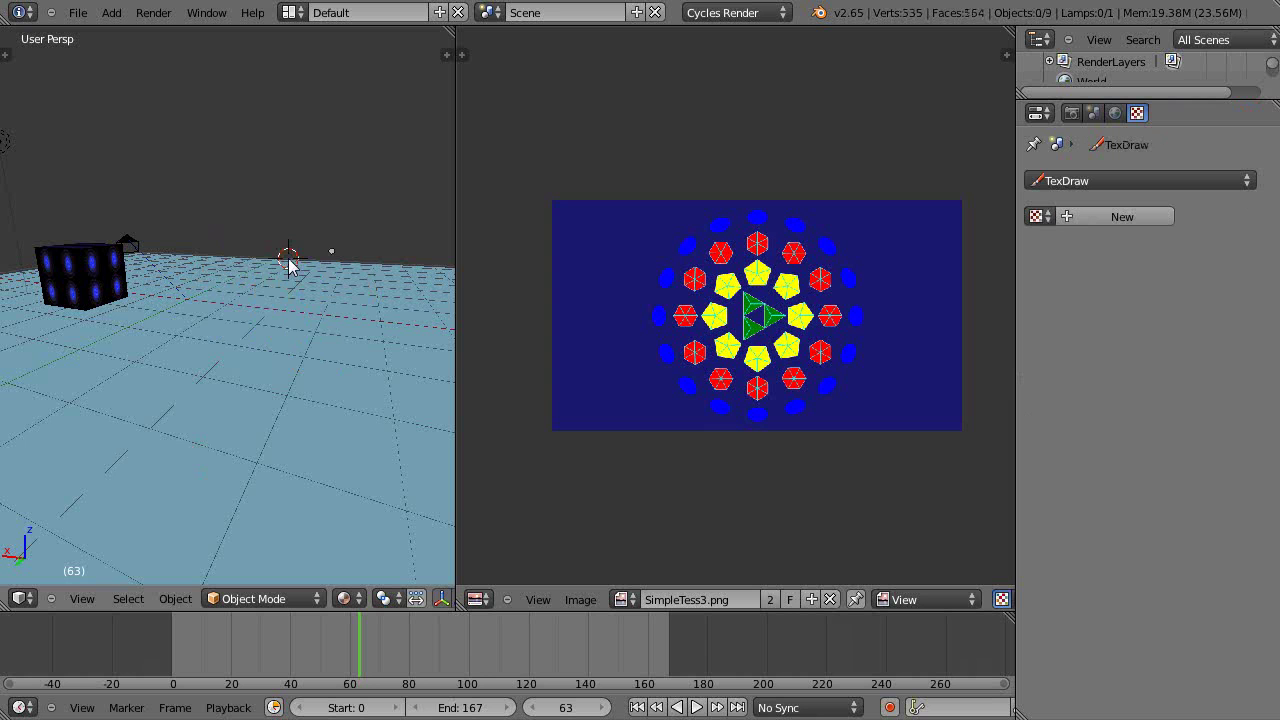
key(shift+a)
mouse_move(297, 260)
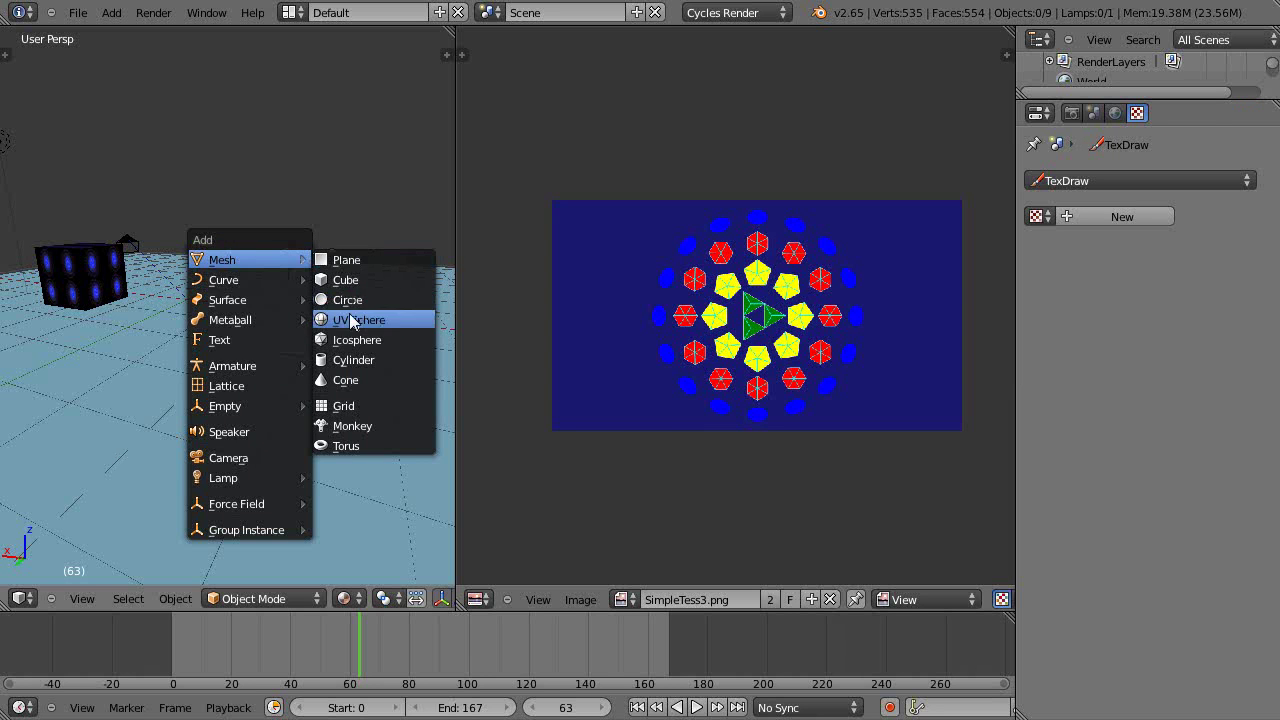
click(350, 318)
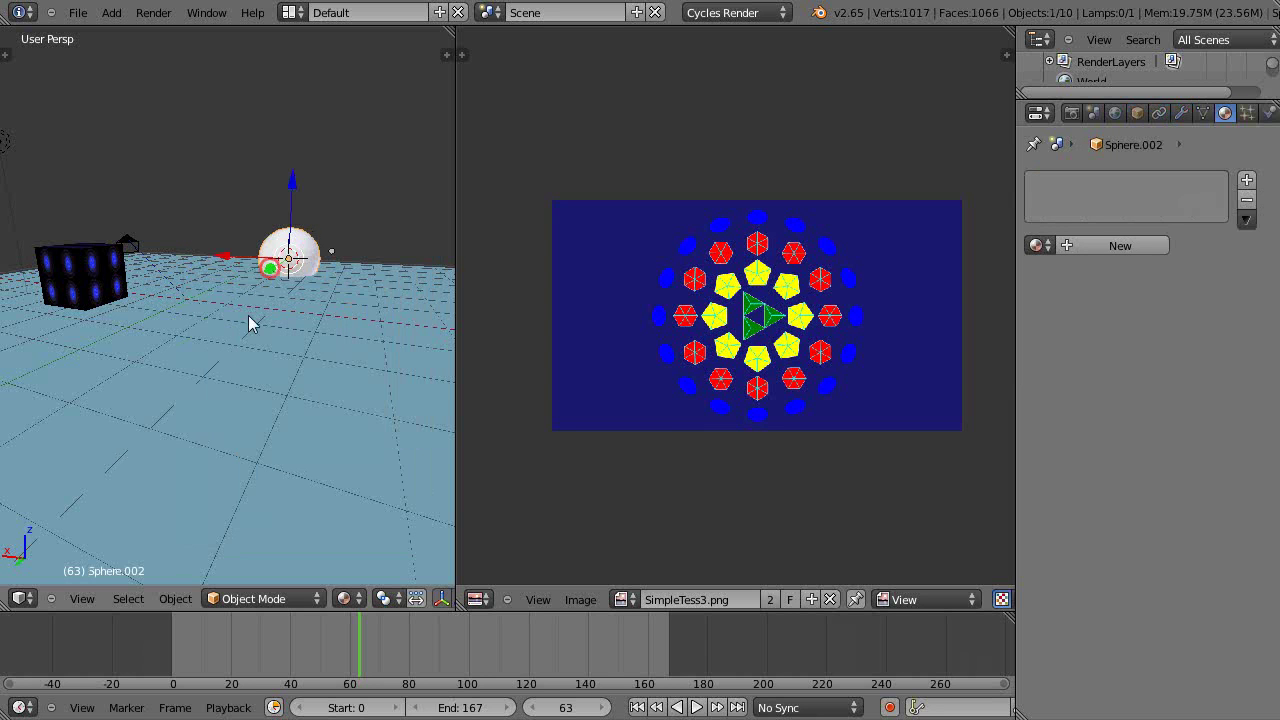
Move the new sphere forward from the plane's far edge and raise it clear above the blue plane
key(g)
key(x)
click(230, 418)
key(g)
key(x)
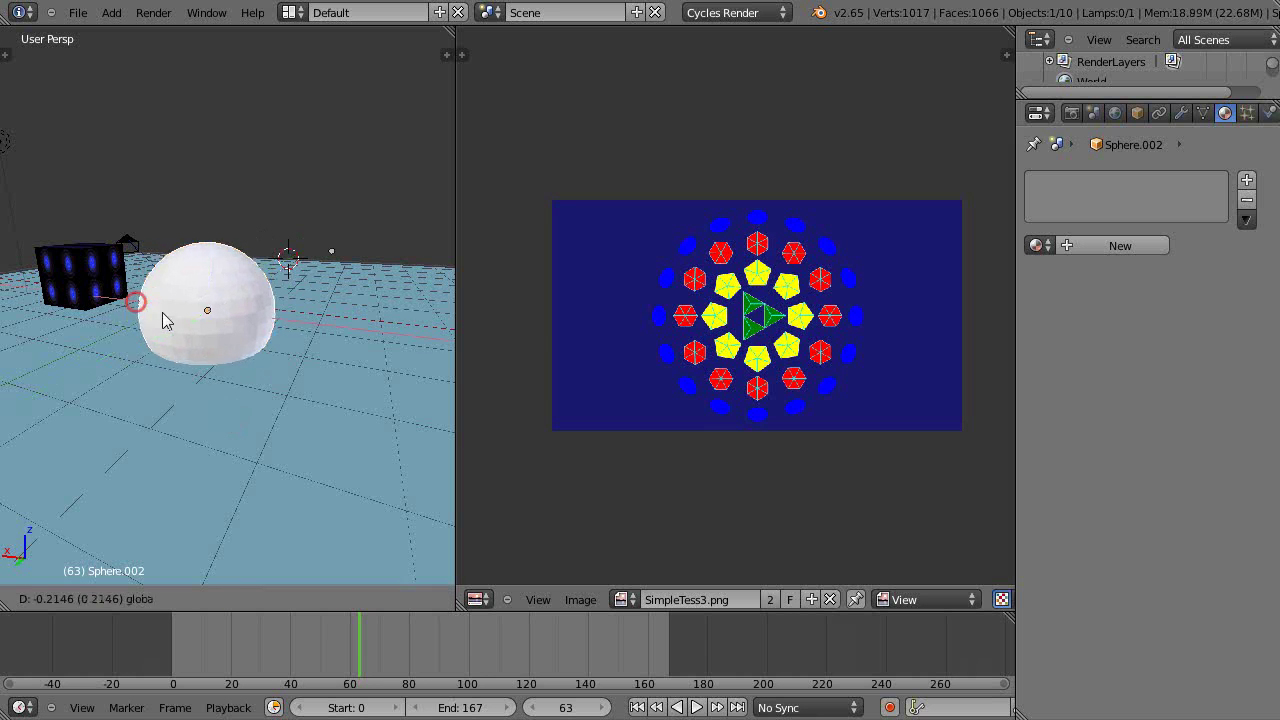
click(263, 329)
key(g)
key(x)
click(273, 213)
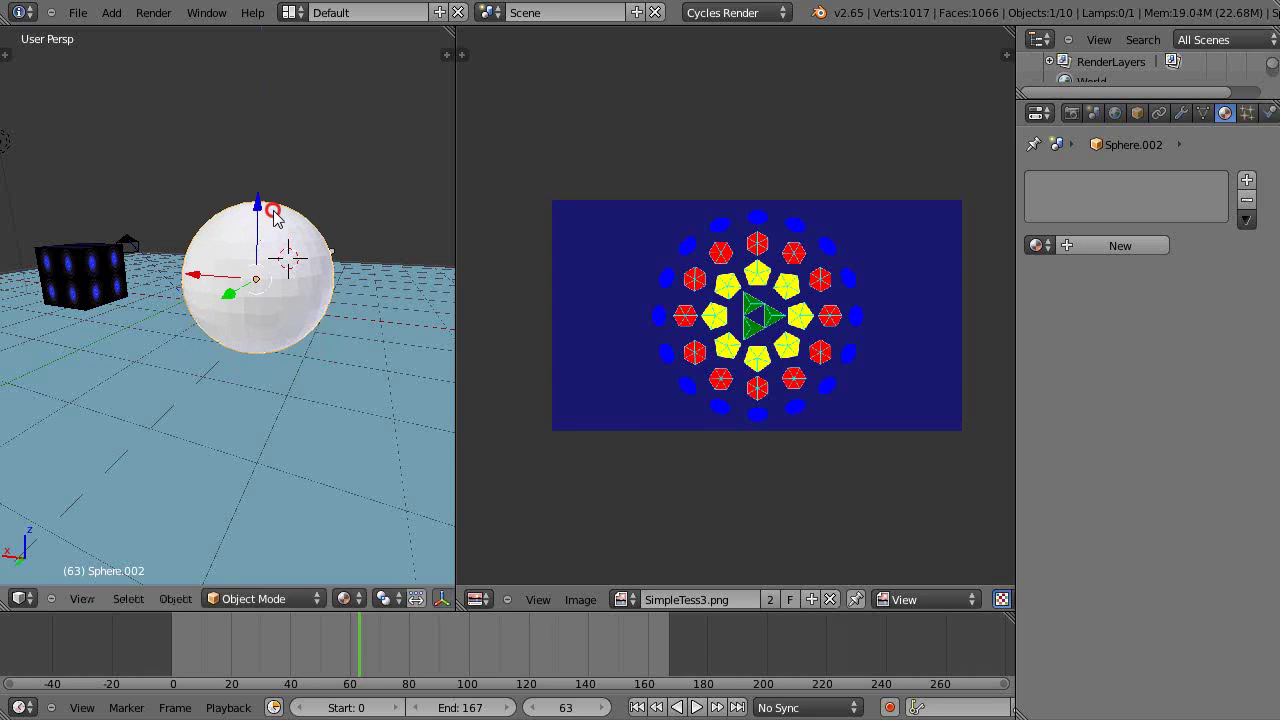
key(g)
key(x)
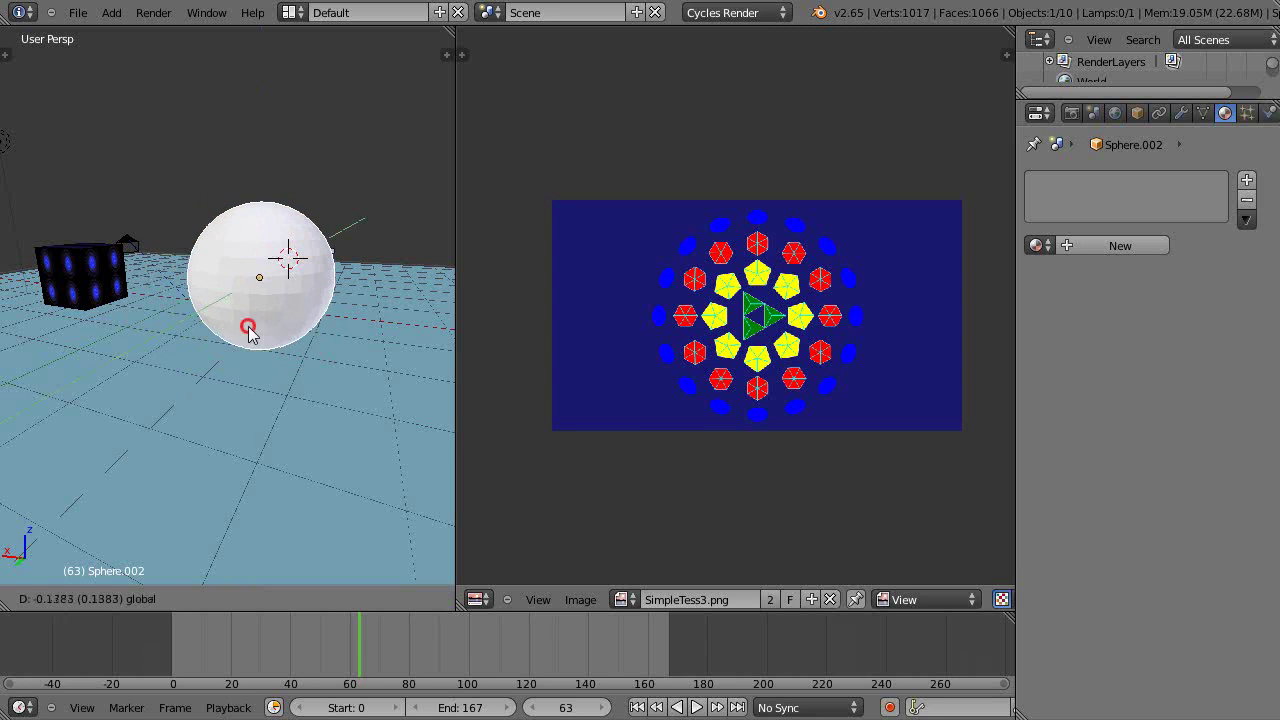
click(249, 333)
middle_drag(340, 357, 346, 357)
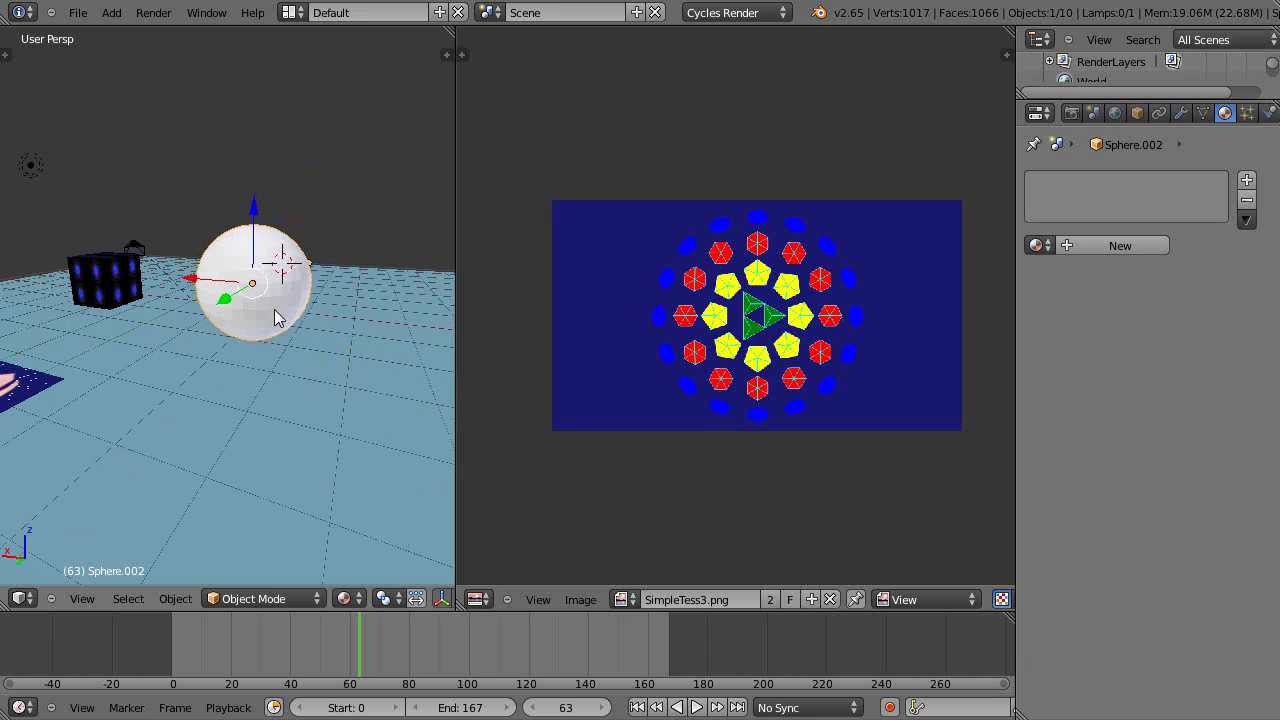
Enter Edit Mode on the sphere and select only the horizontal edge loop around its equator
key(Tab)
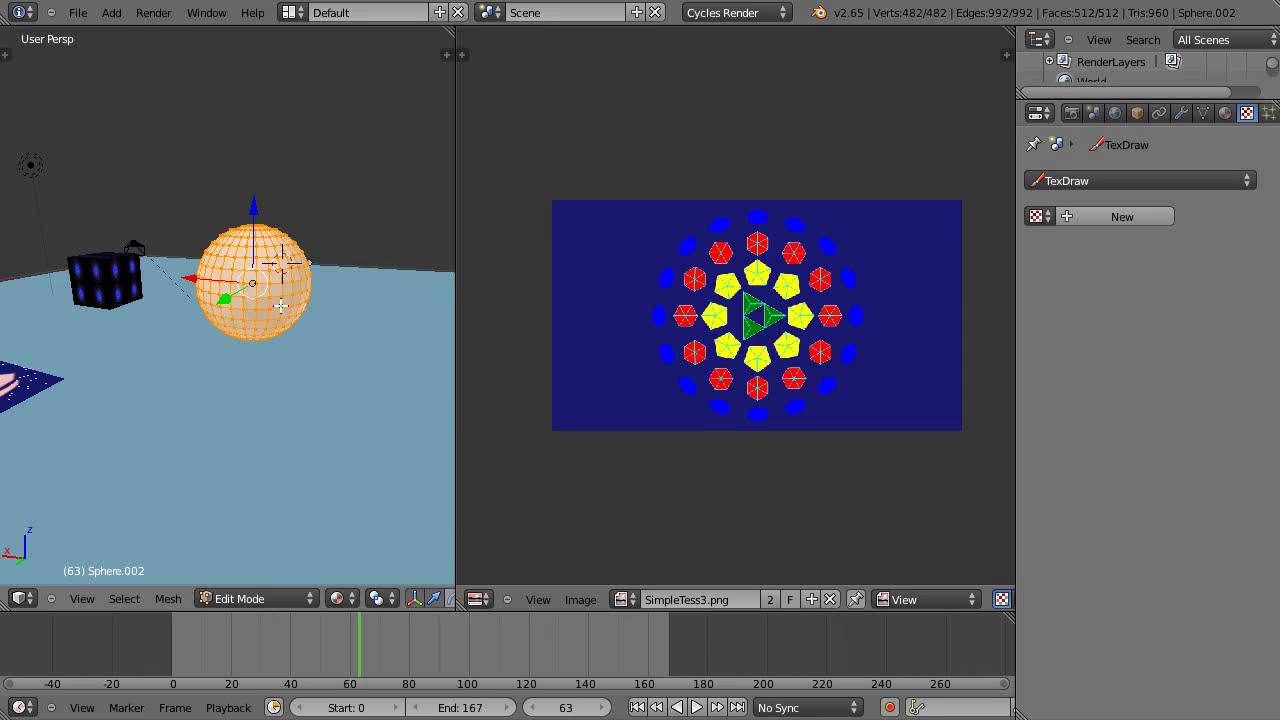
scroll(288, 328, up, 2)
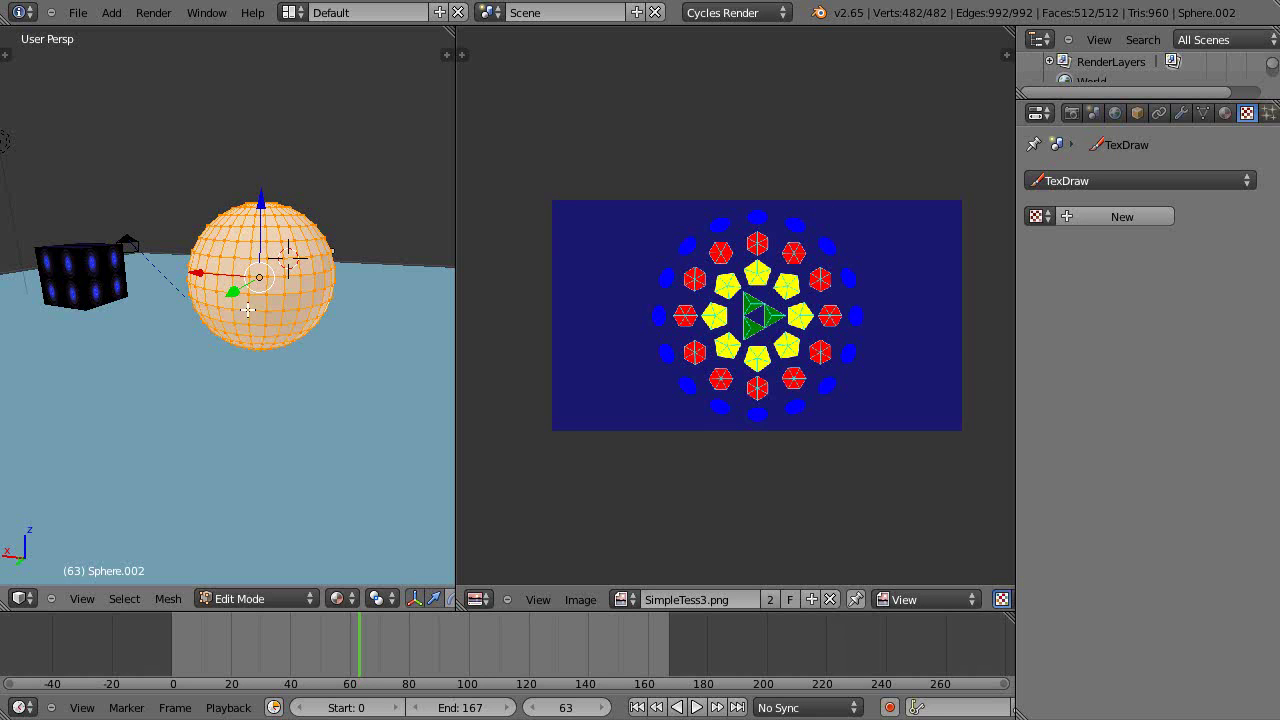
key(a)
scroll(283, 332, up, 5)
scroll(290, 328, down, 4)
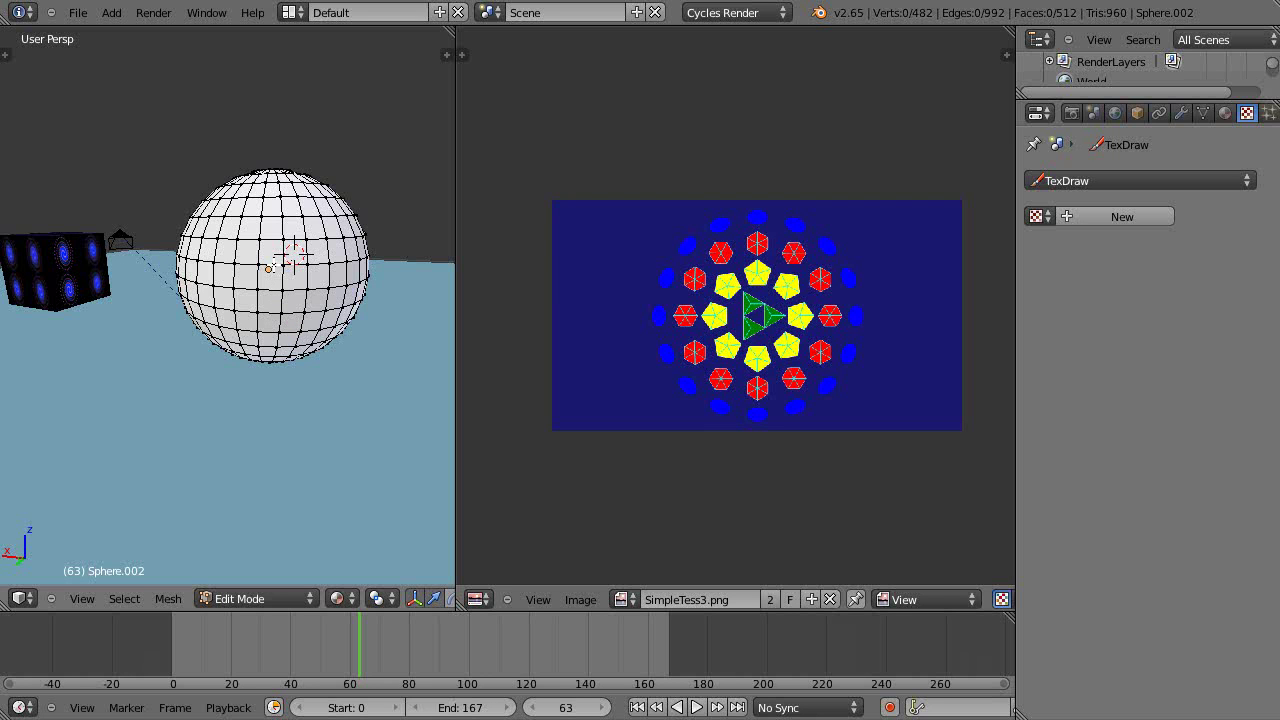
alt+right_click(273, 287)
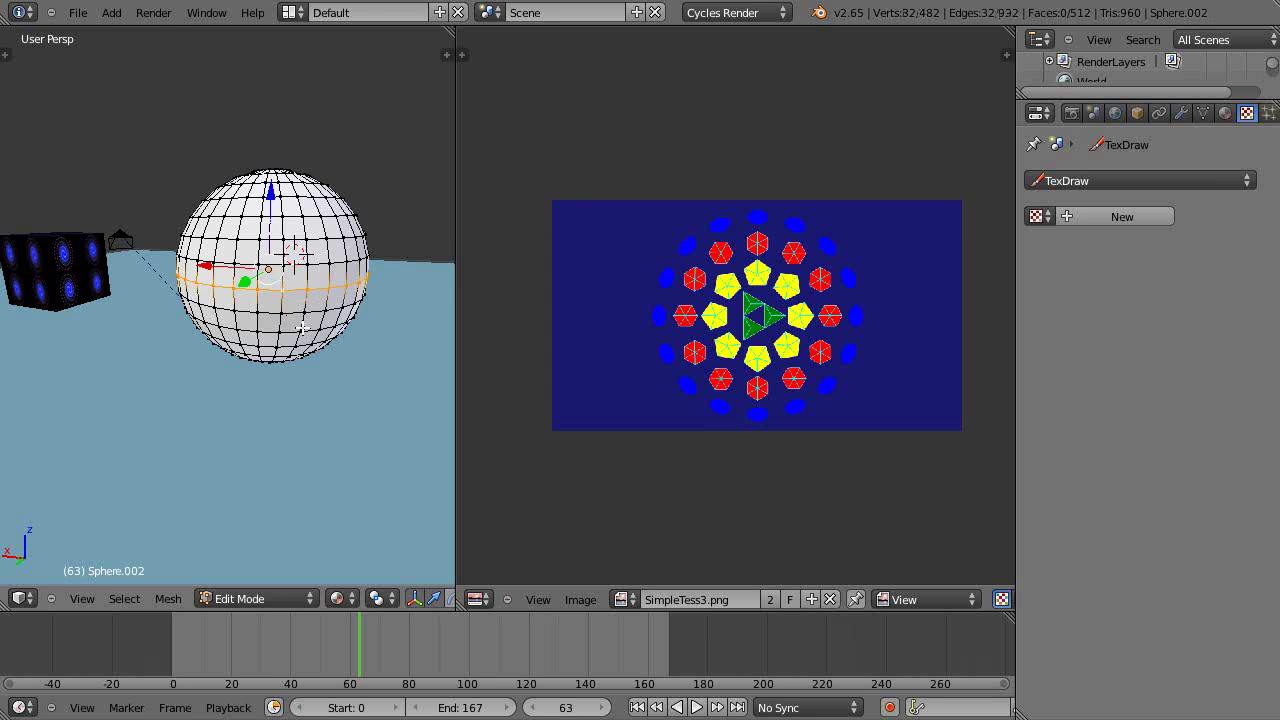
Mark the selected equator edge loop as a UV seam
middle_drag(300, 325, 272, 388)
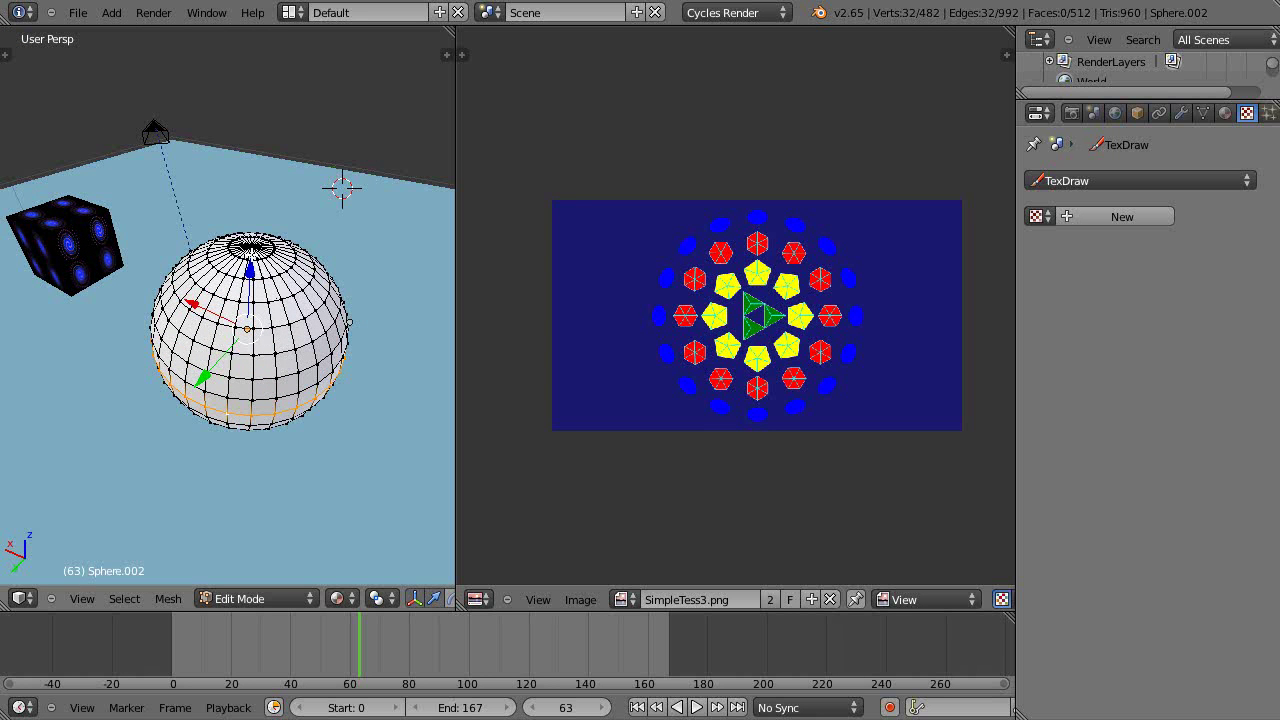
middle_drag(276, 365, 279, 304)
scroll(280, 304, down, 2)
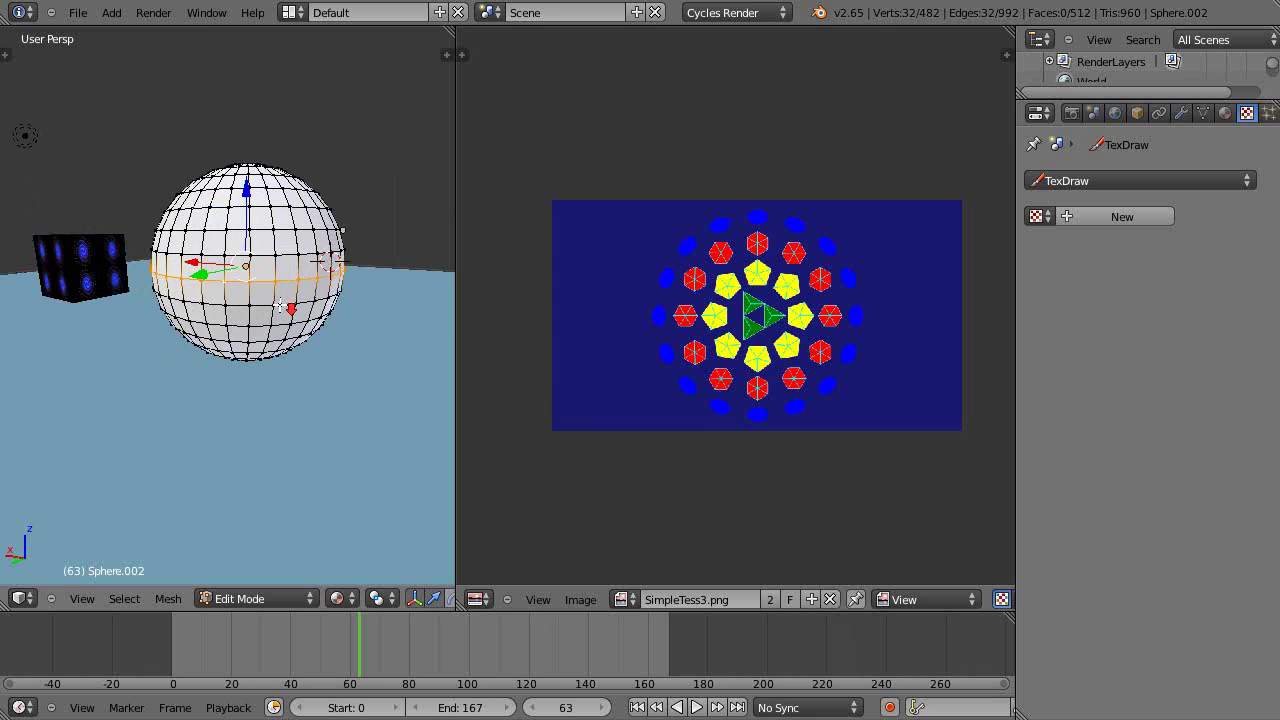
key(t)
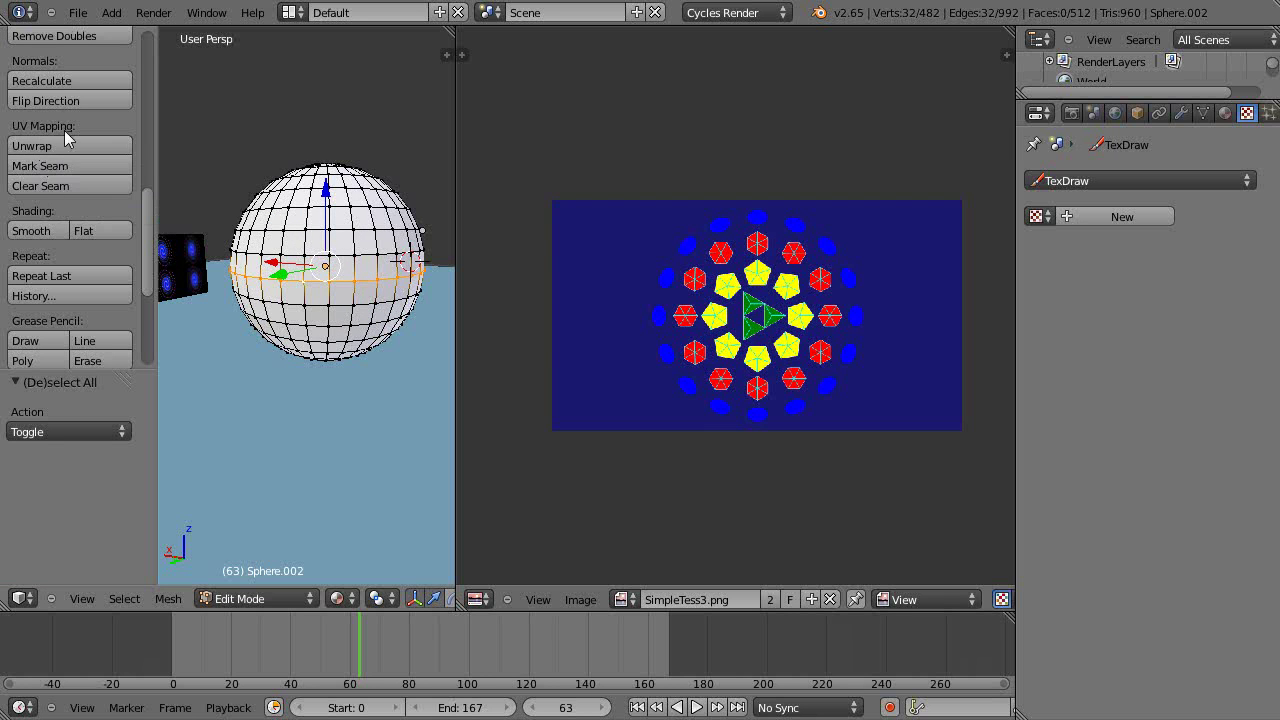
click(38, 165)
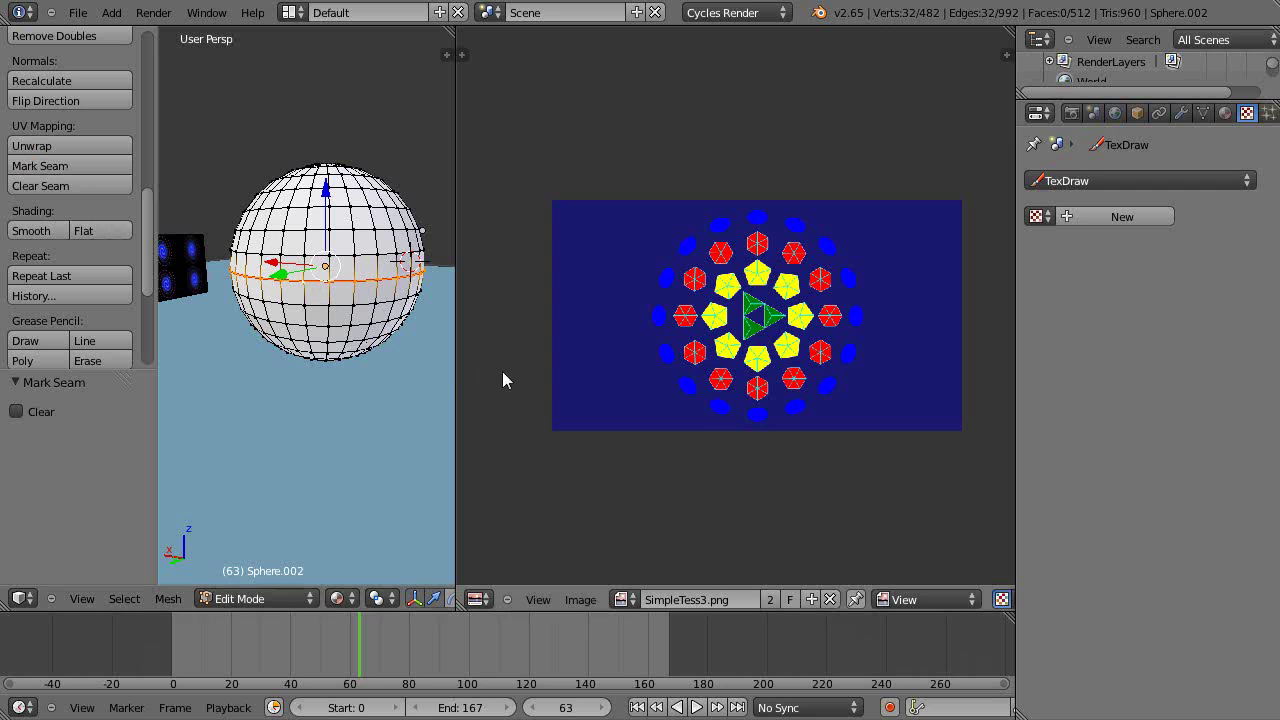
Select the whole sphere mesh and unwrap it along the seam into two UV islands
drag(455, 375, 719, 375)
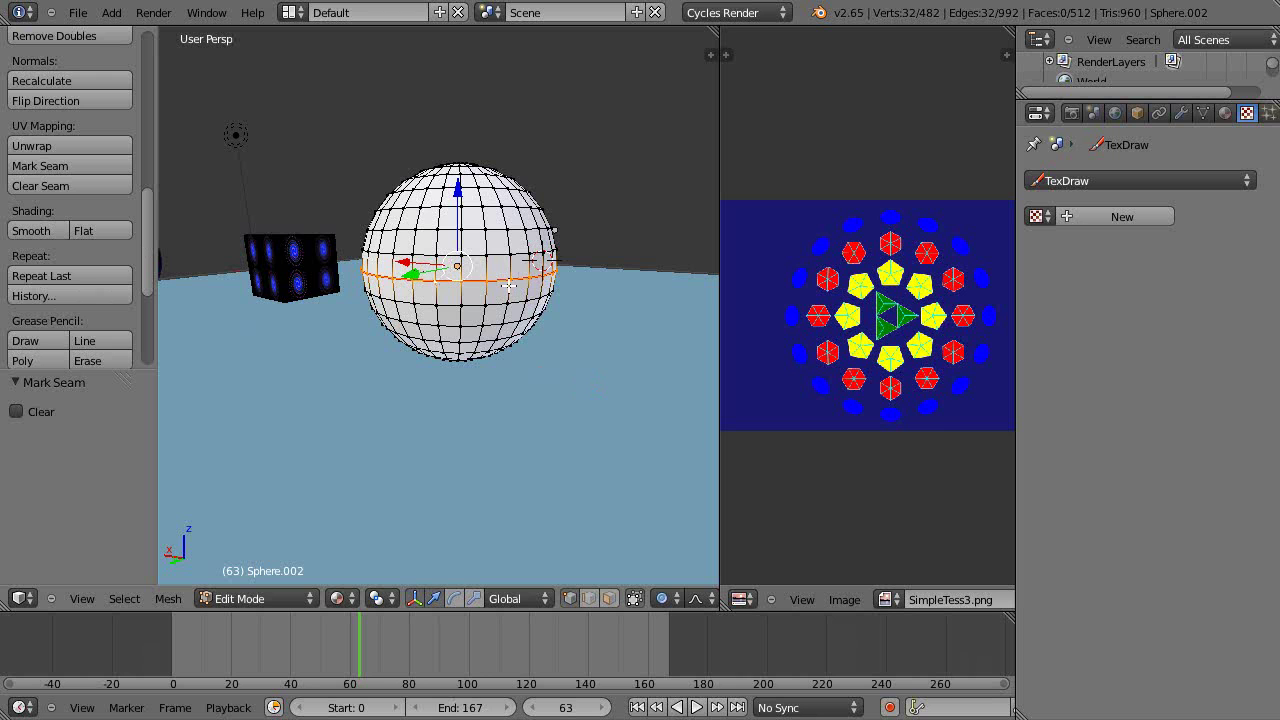
key(a)
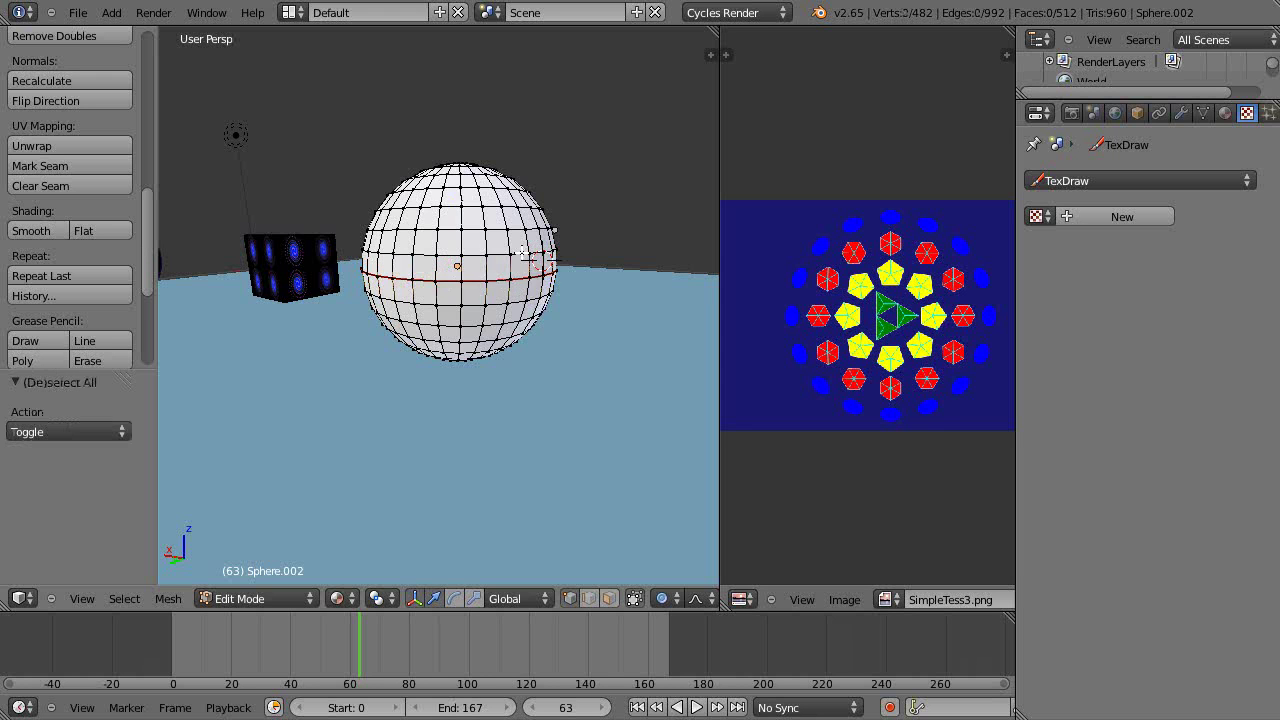
key(a)
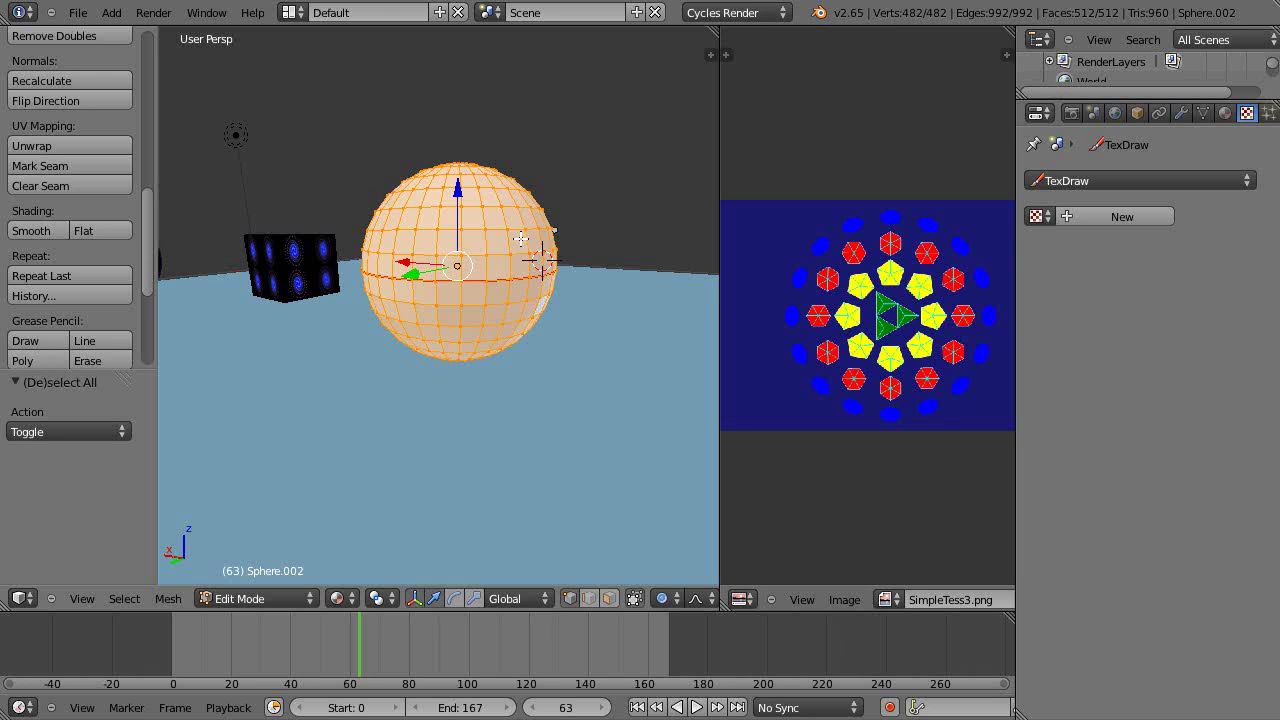
click(52, 150)
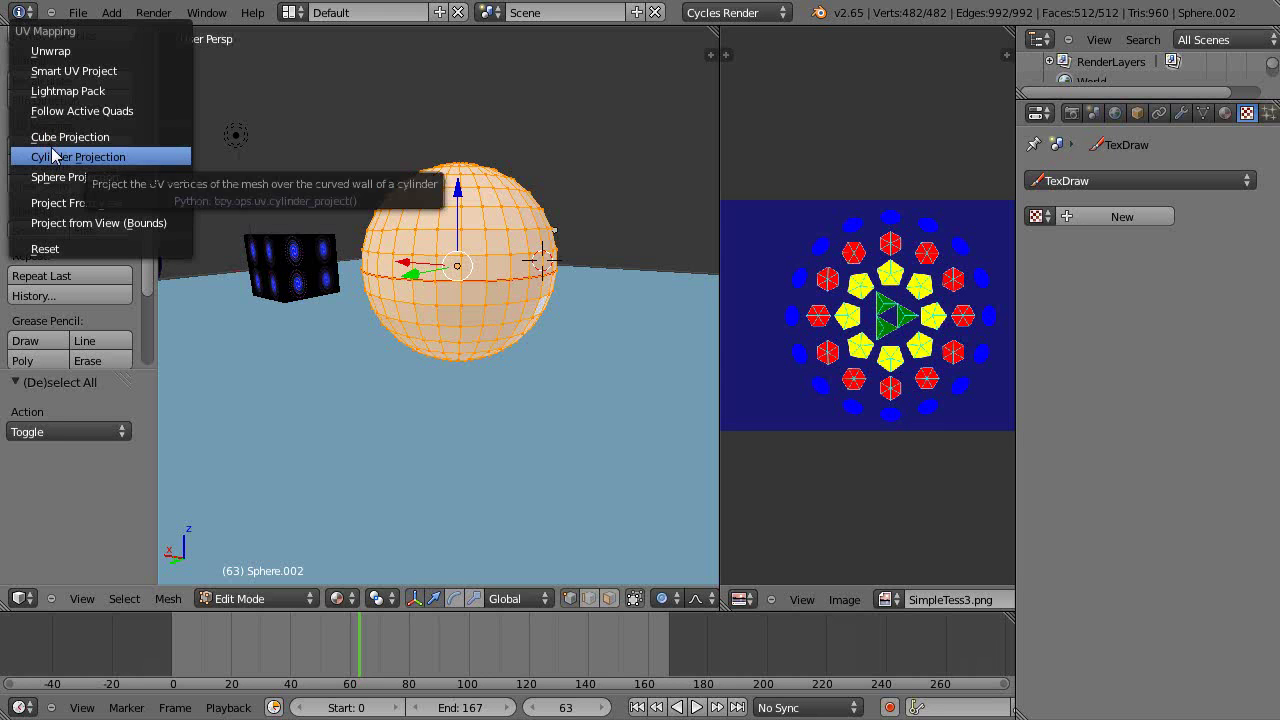
click(55, 52)
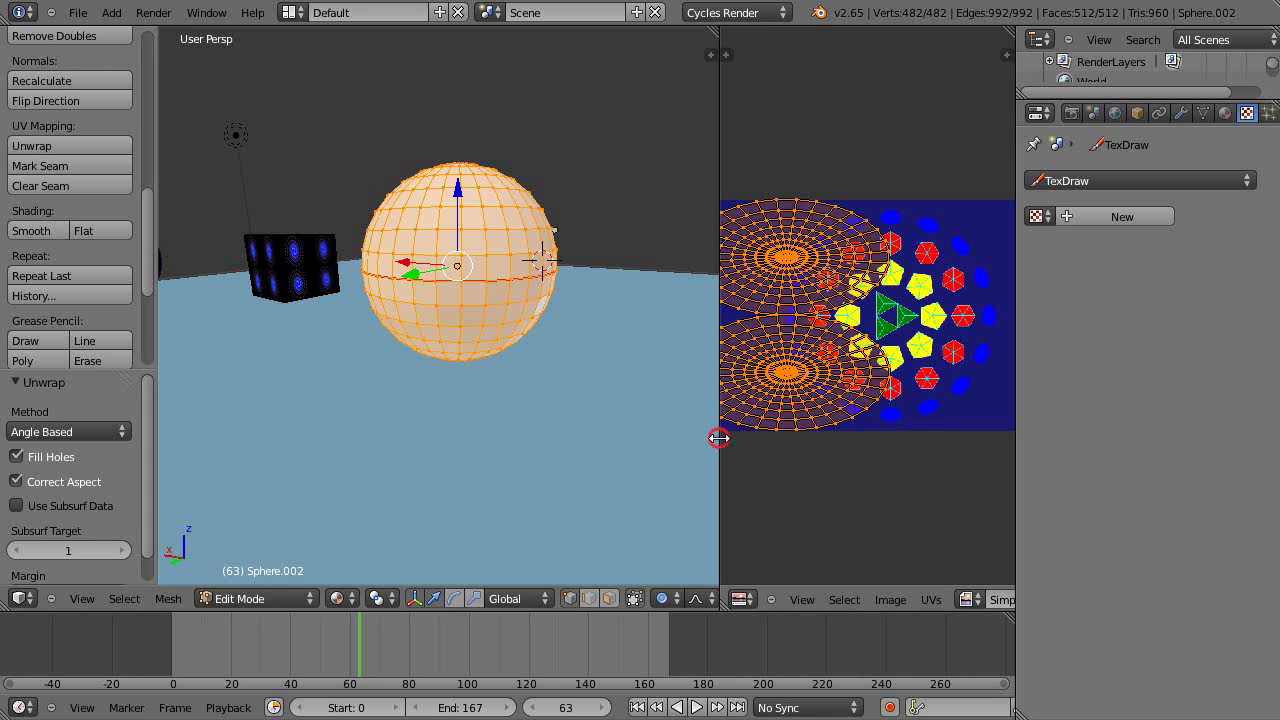
Enlarge the UV editor, select both circular UV islands and move them about 0.343 in X over the pattern
drag(719, 438, 532, 457)
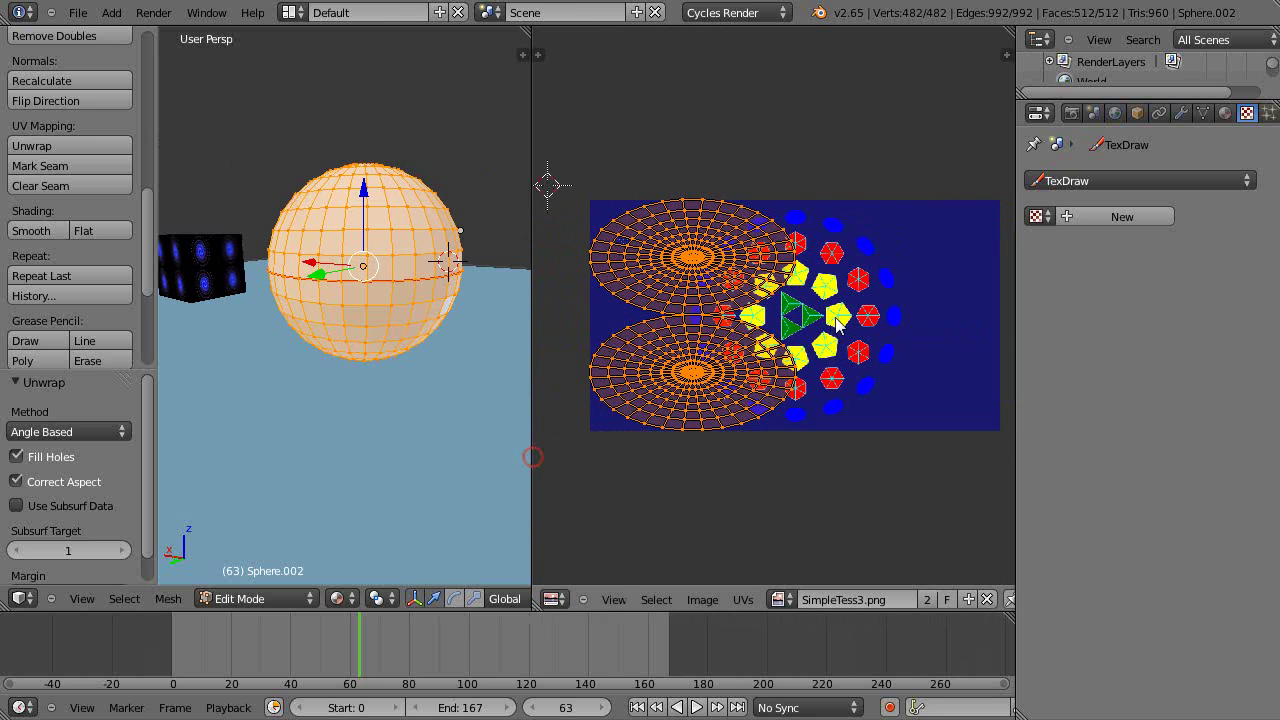
scroll(862, 318, up, 2)
scroll(862, 318, down, 2)
key(a)
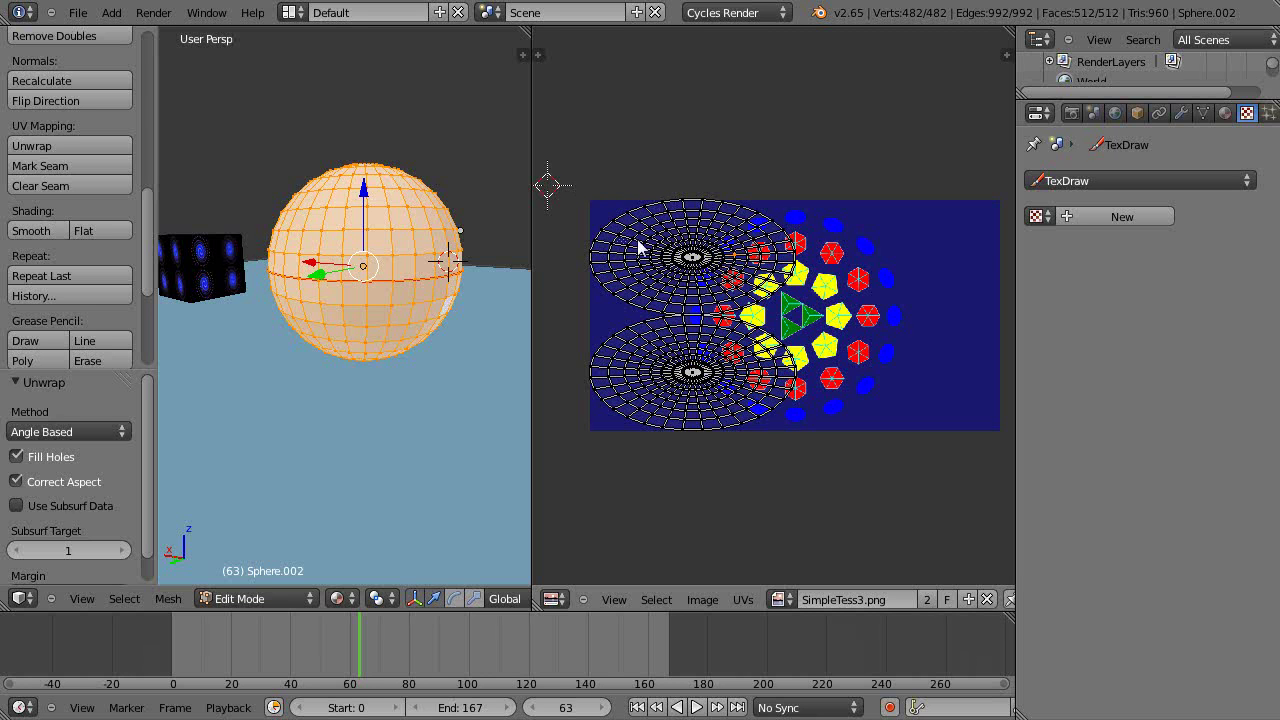
key(b)
drag(570, 155, 817, 468)
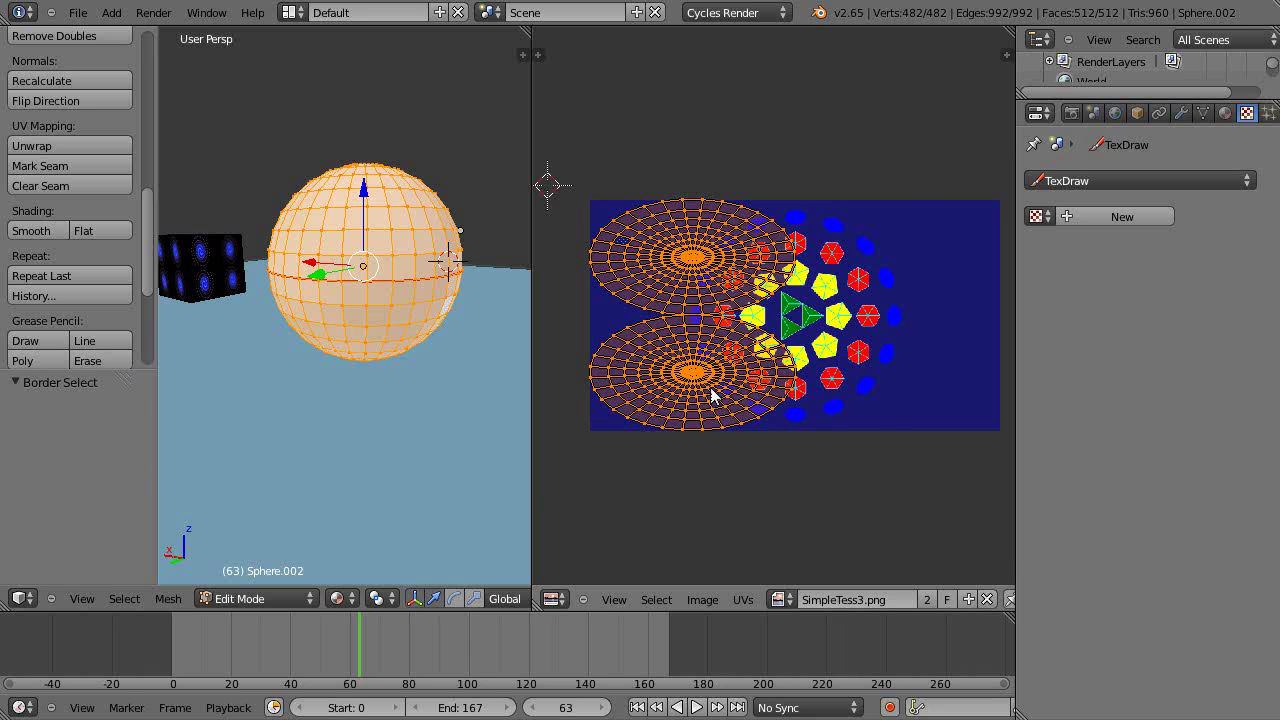
key(g)
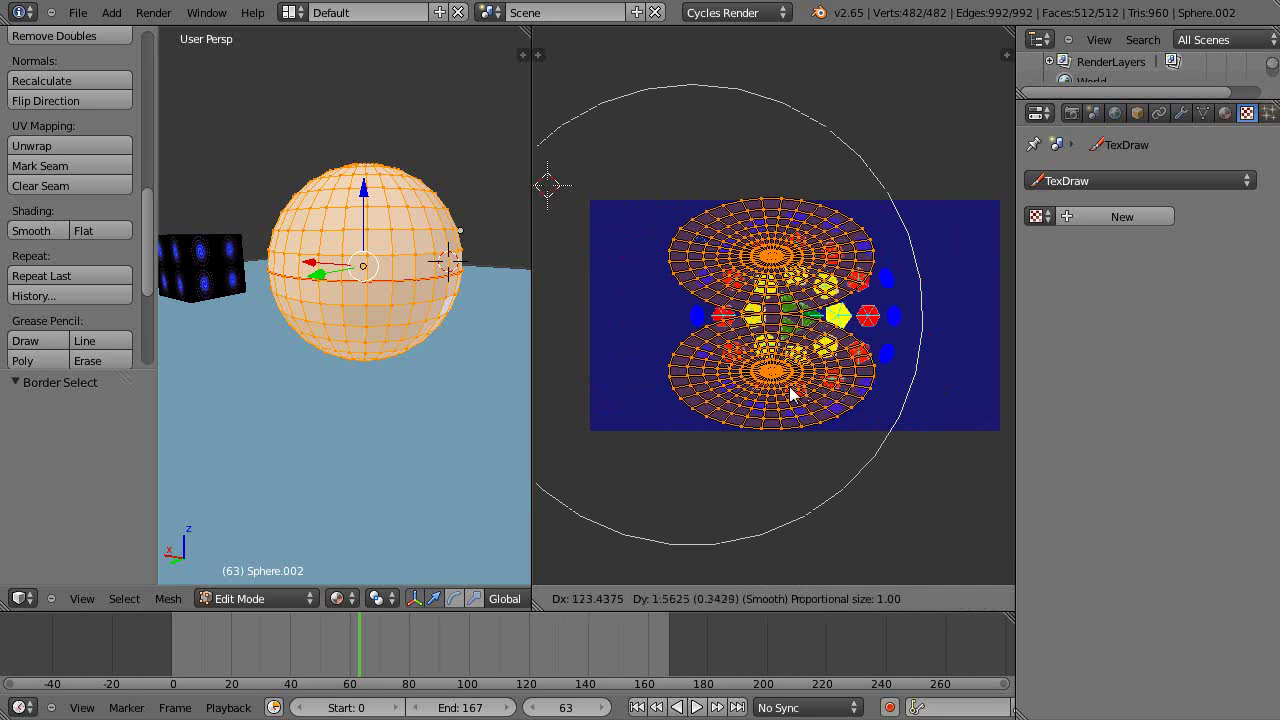
click(790, 393)
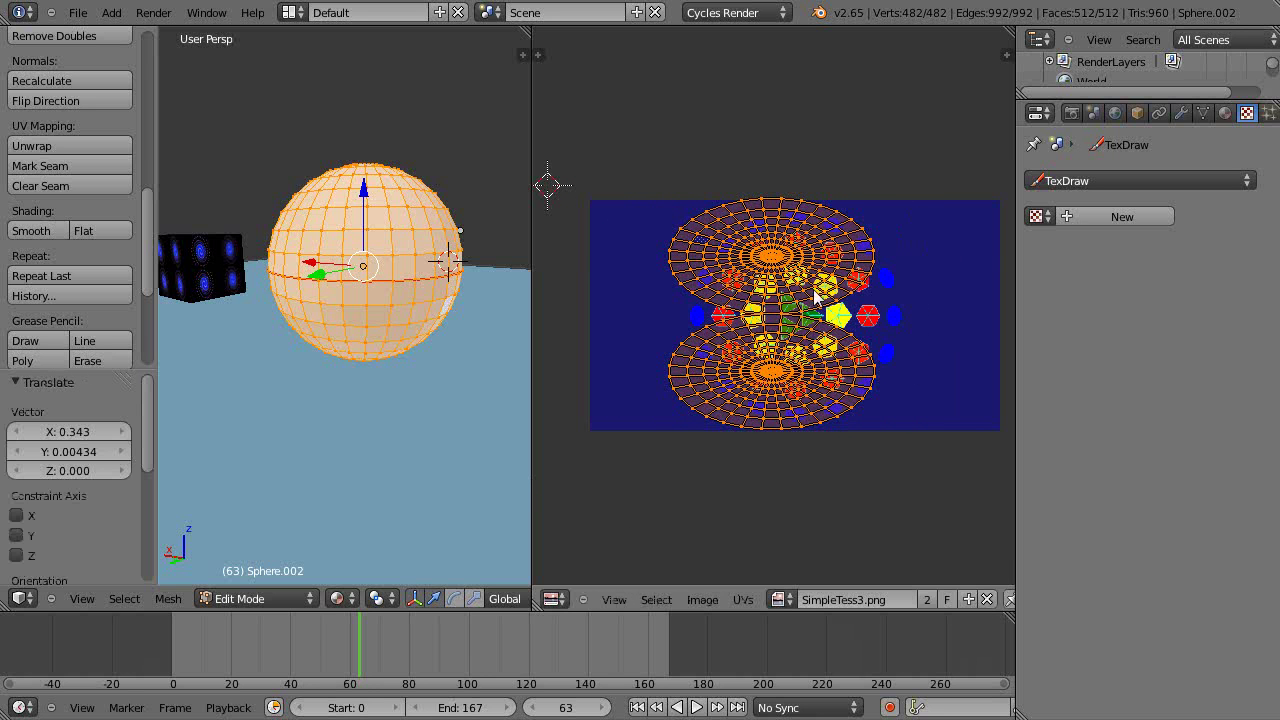
Rotate both UV islands about 87.6° so they lie side by side over the pattern
key(r)
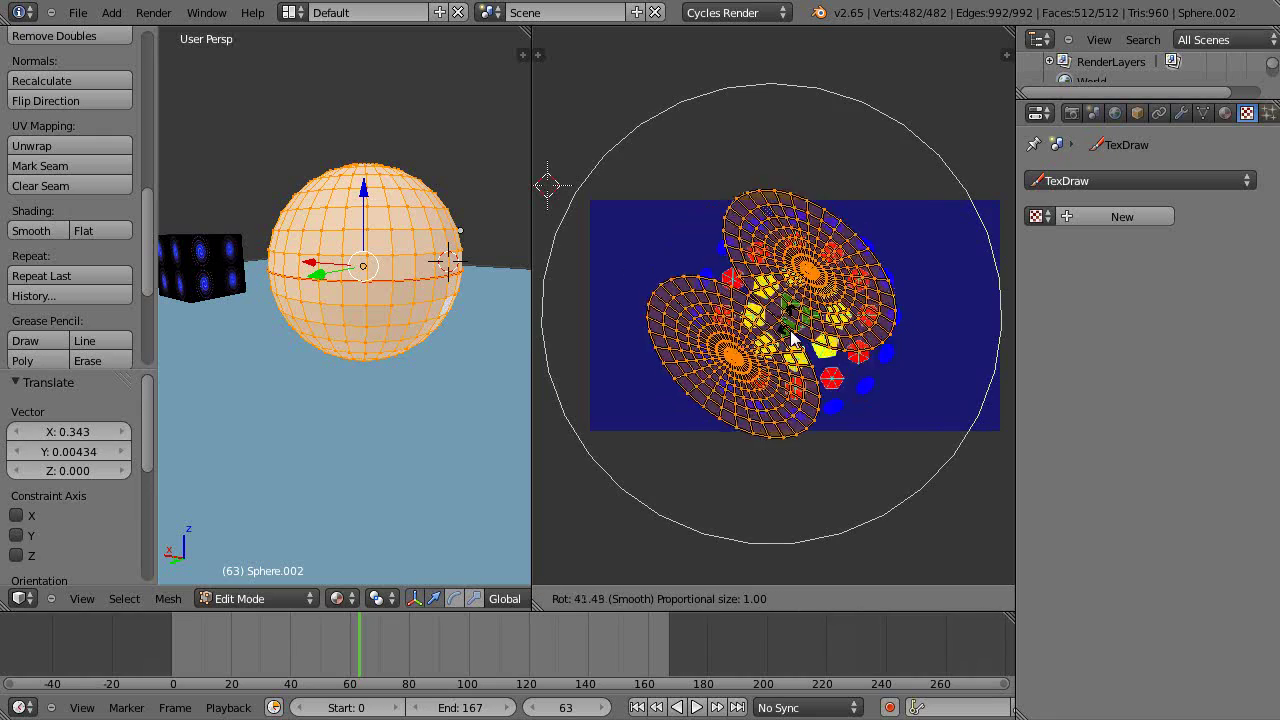
click(720, 375)
scroll(720, 375, up, 2)
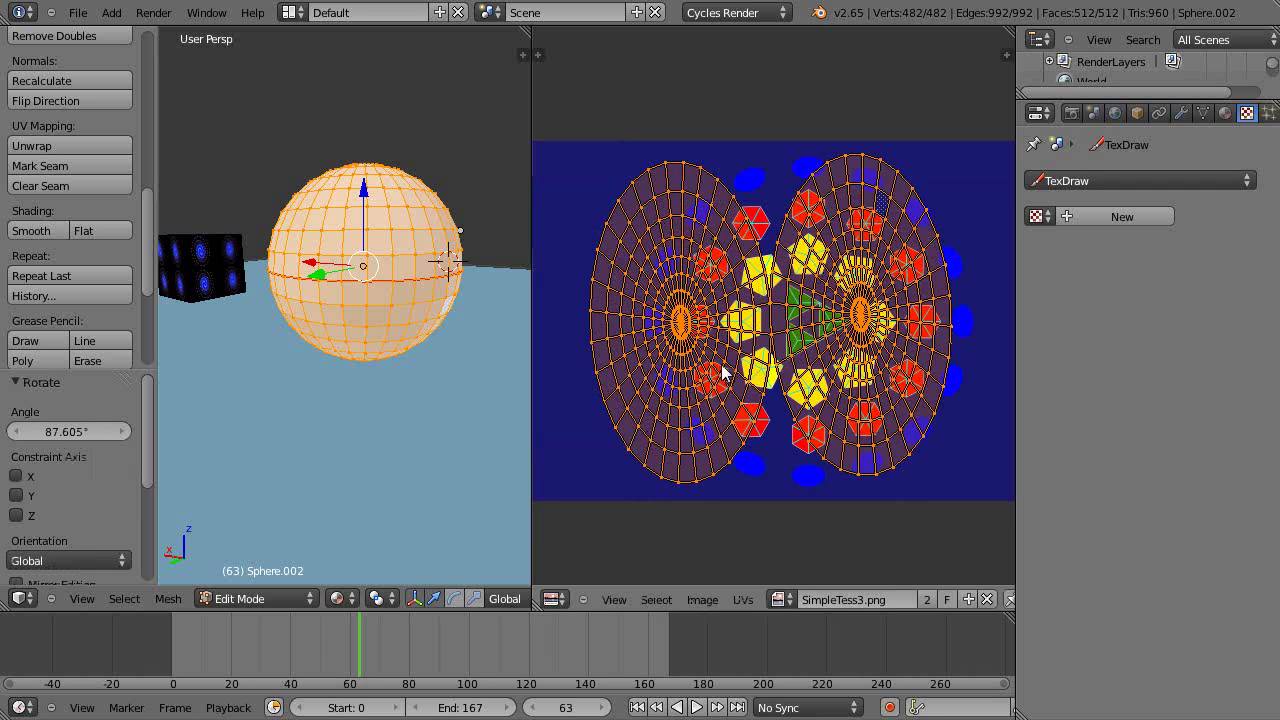
scroll(727, 372, down, 1)
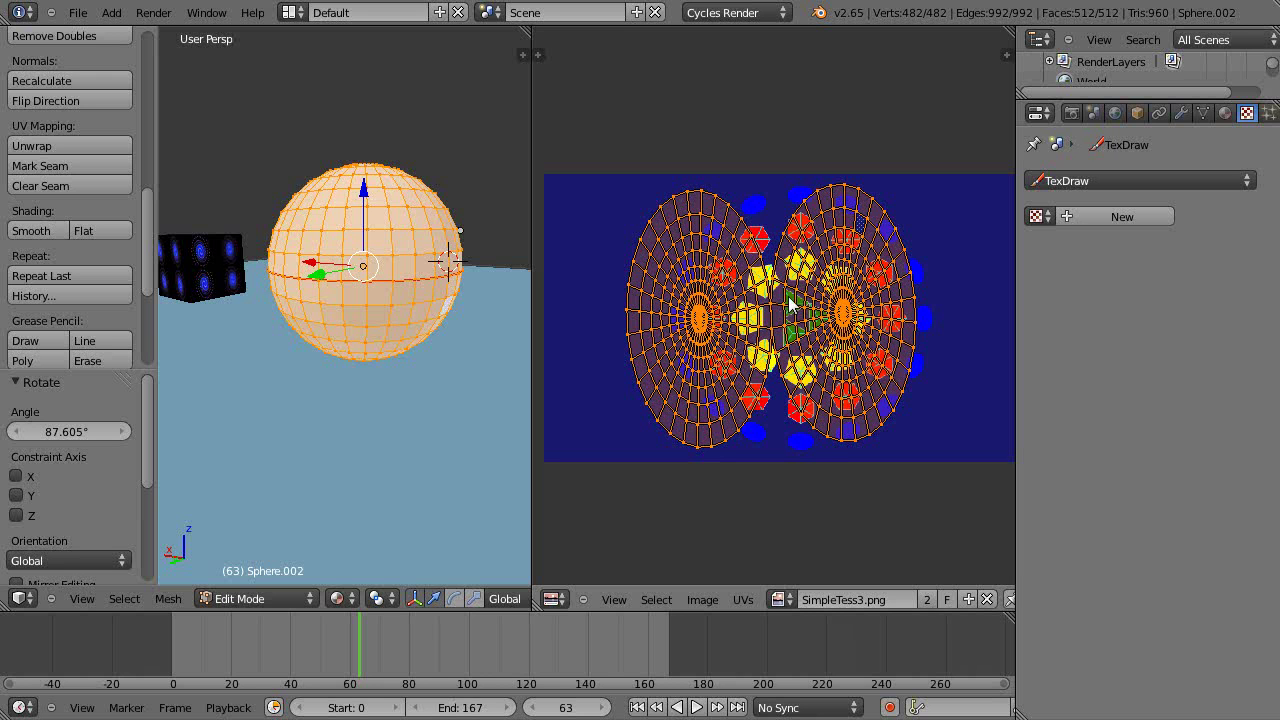
scroll(390, 383, down, 2)
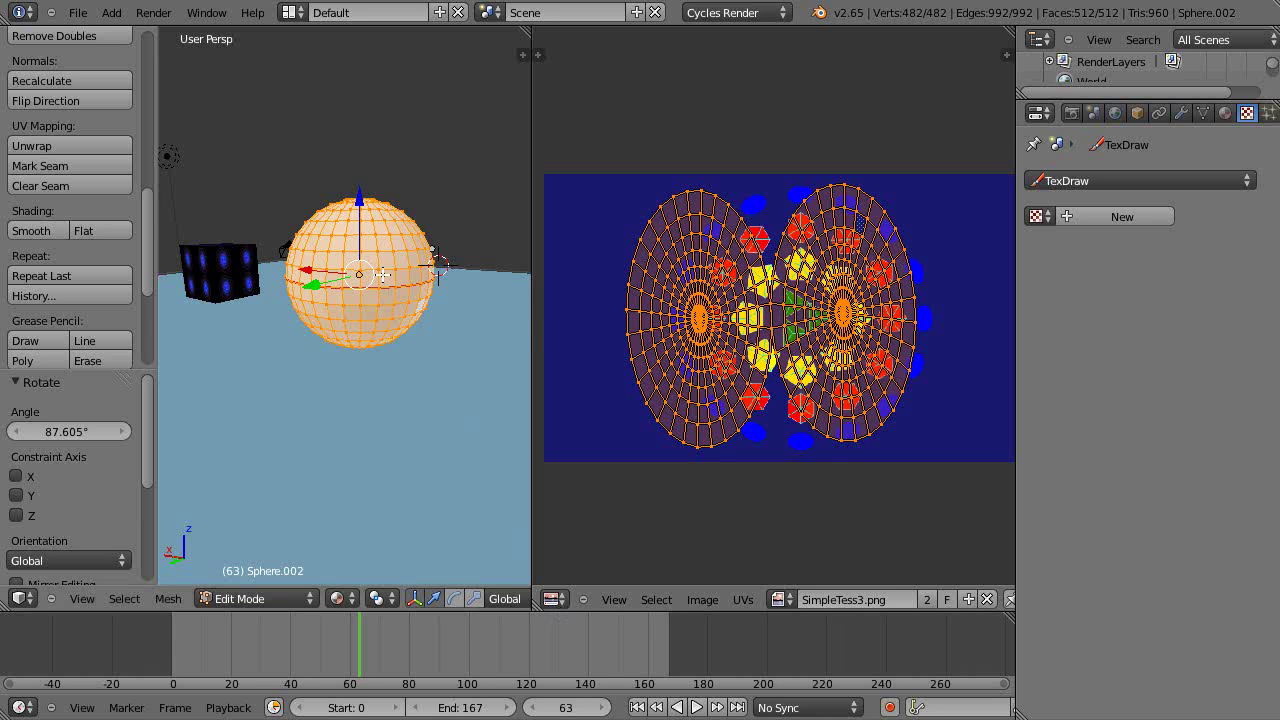
Return the sphere to Object Mode and change the UV/Image Editor area into a Node Editor
key(Tab)
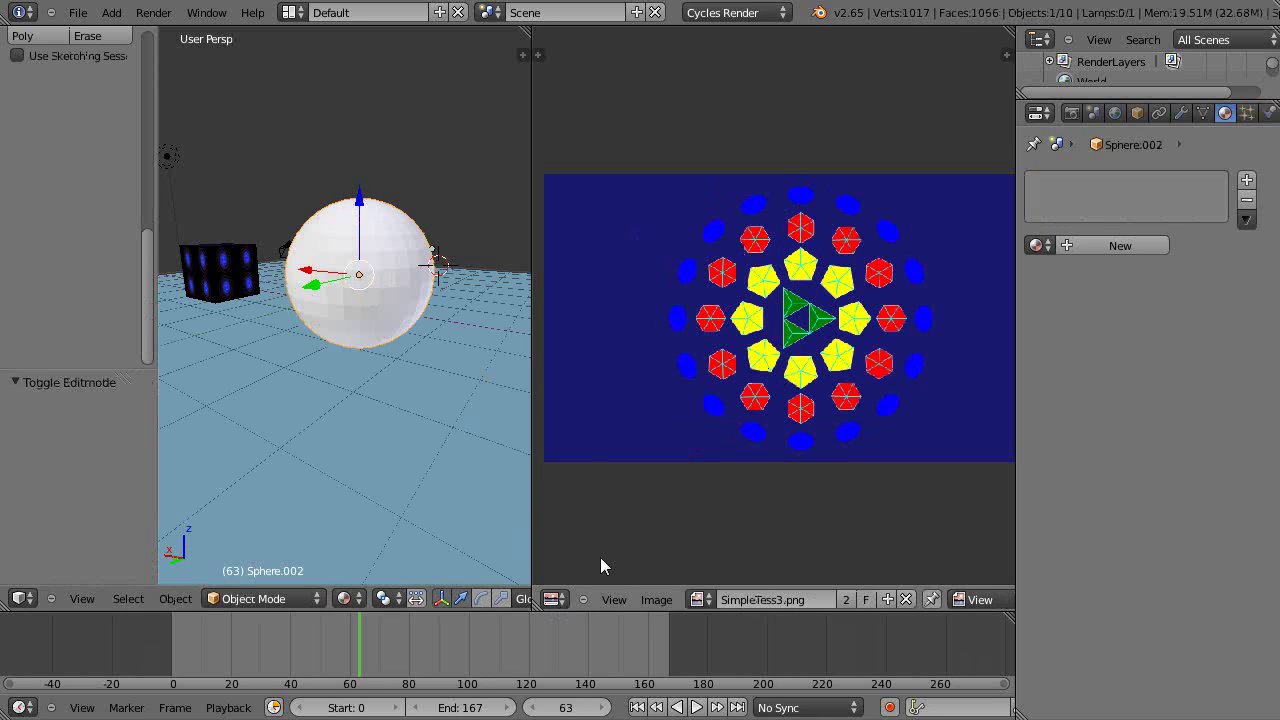
click(553, 599)
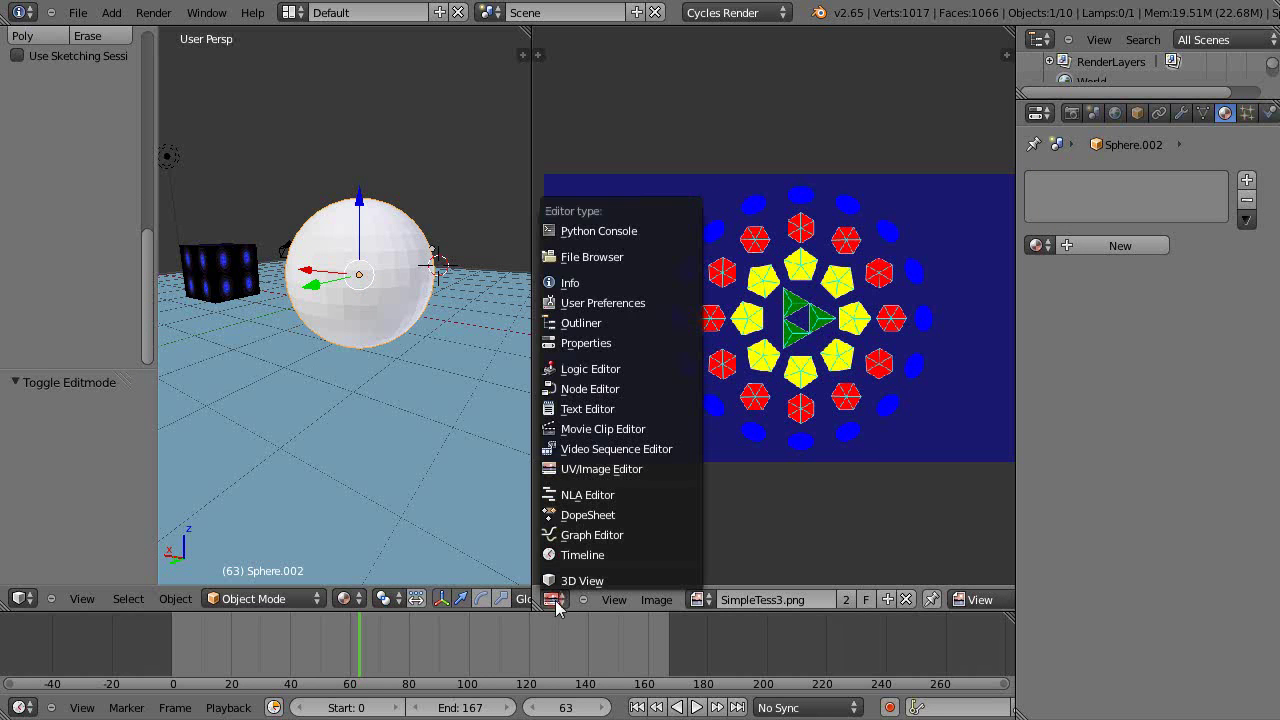
click(580, 389)
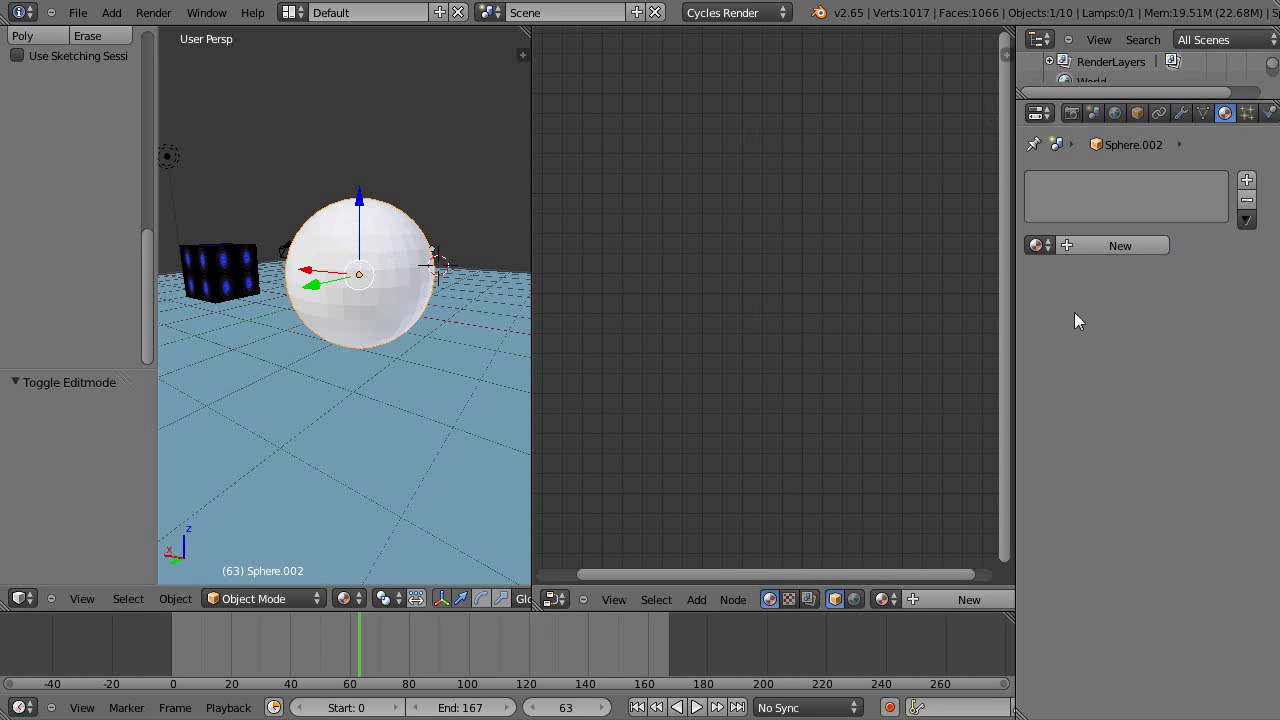
Create a new material for the sphere and set its diffuse color to pink, R 0.800, G 0.163, B 0.473
click(1114, 245)
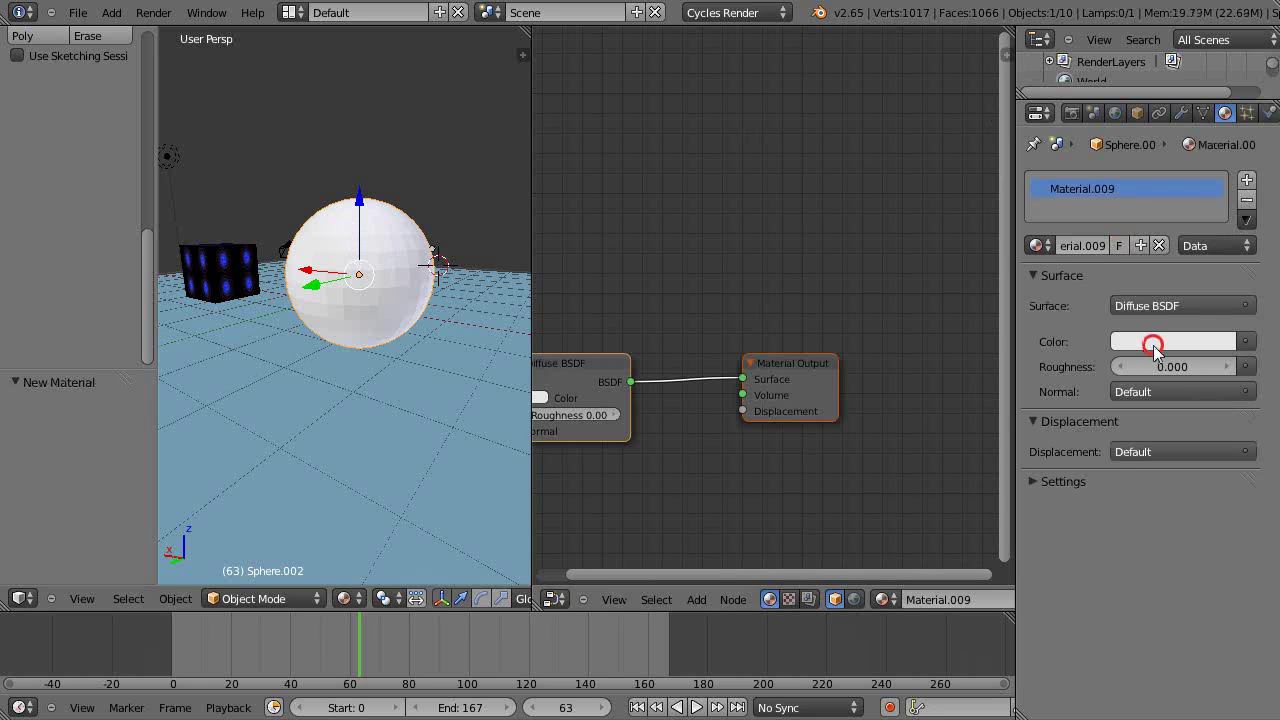
click(1153, 344)
drag(1161, 166, 1161, 177)
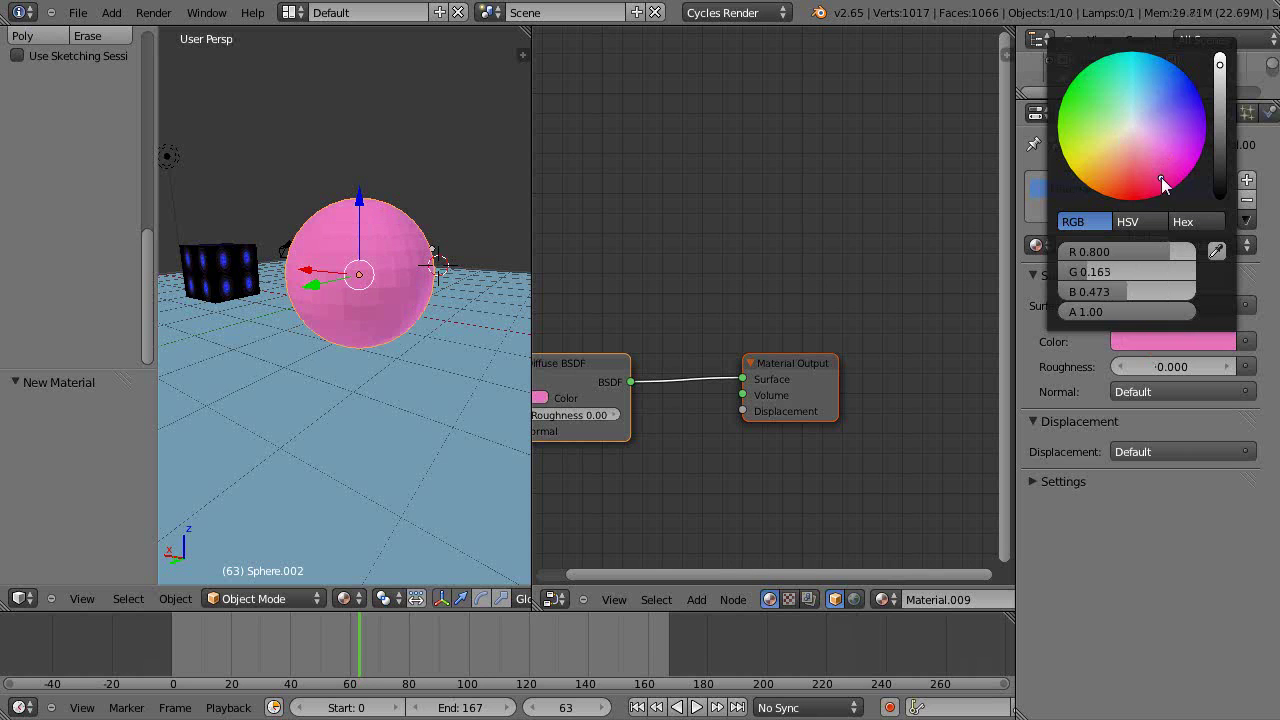
Rearrange the Diffuse BSDF and Material Output nodes so both are fully visible, with the output node below and beyond the shader
drag(613, 366, 738, 202)
drag(784, 367, 866, 326)
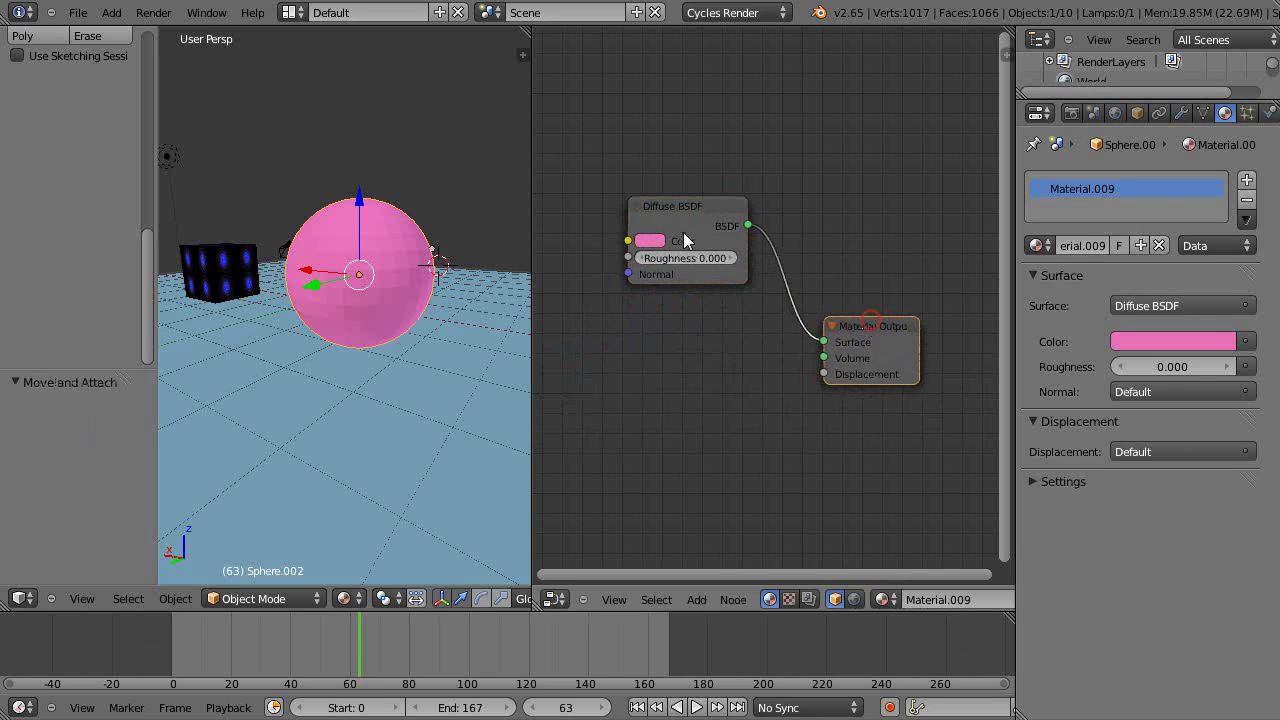
drag(691, 206, 799, 231)
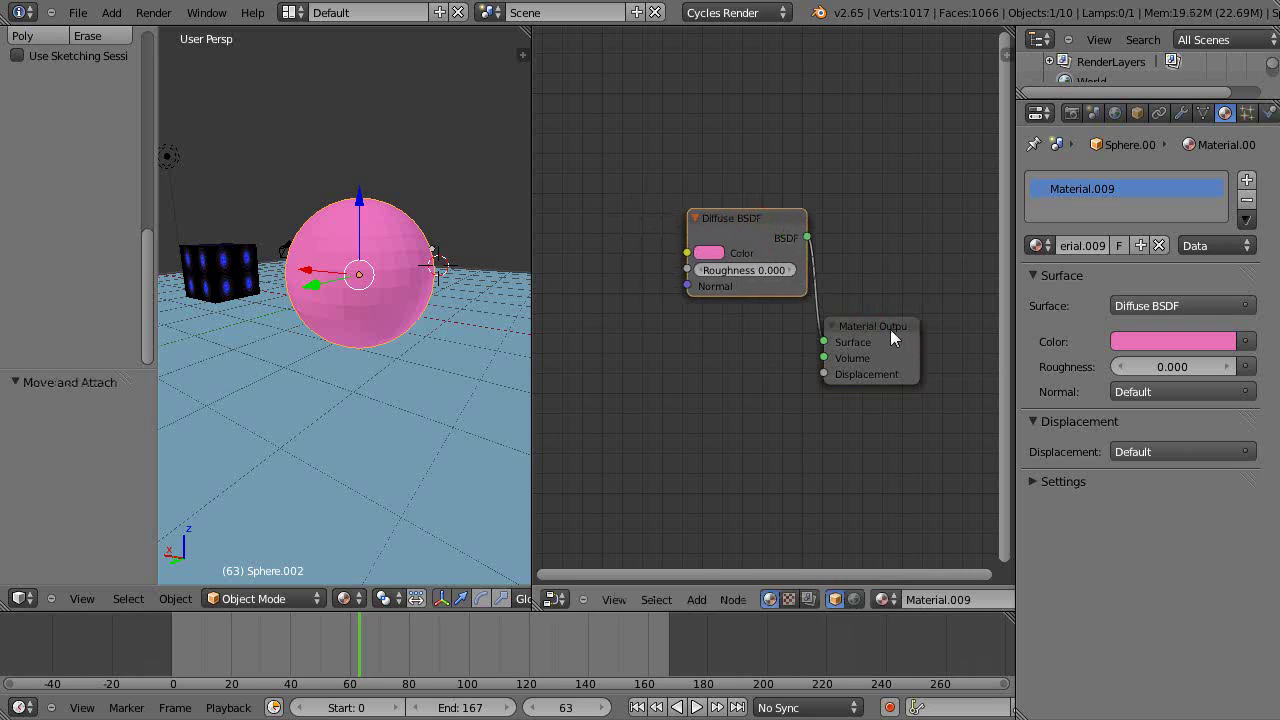
drag(869, 329, 895, 313)
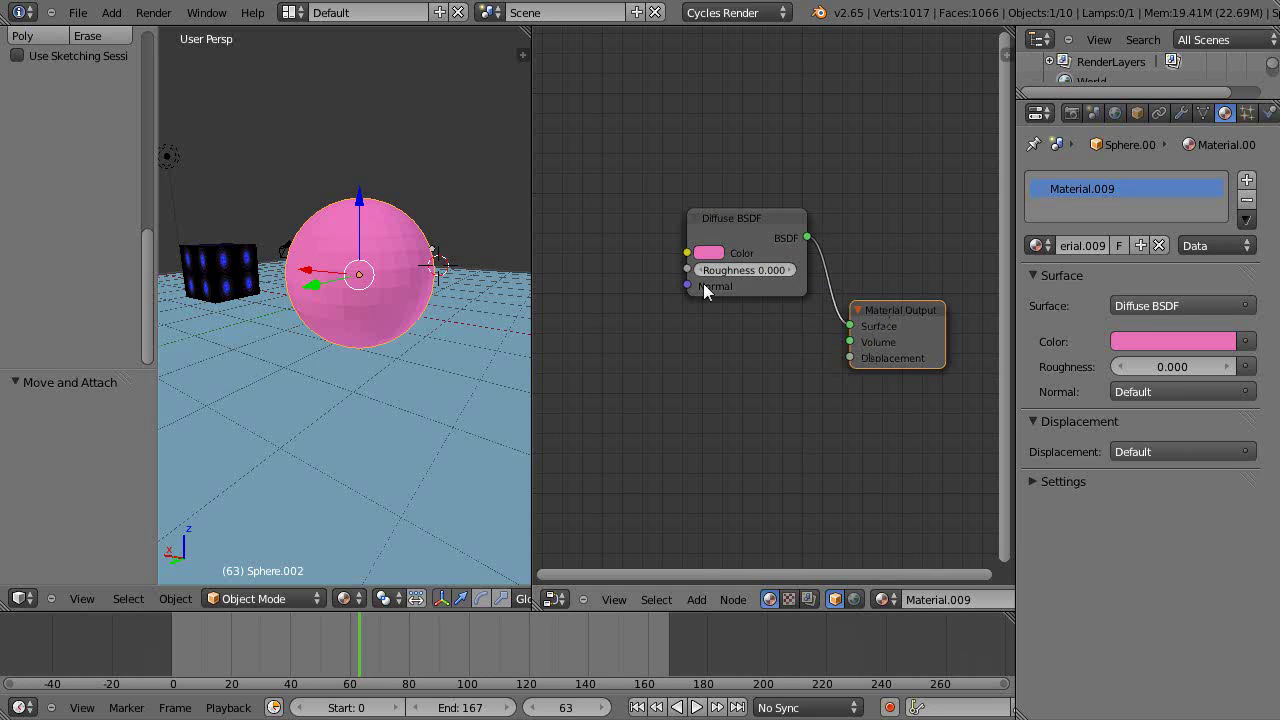
drag(739, 213, 748, 204)
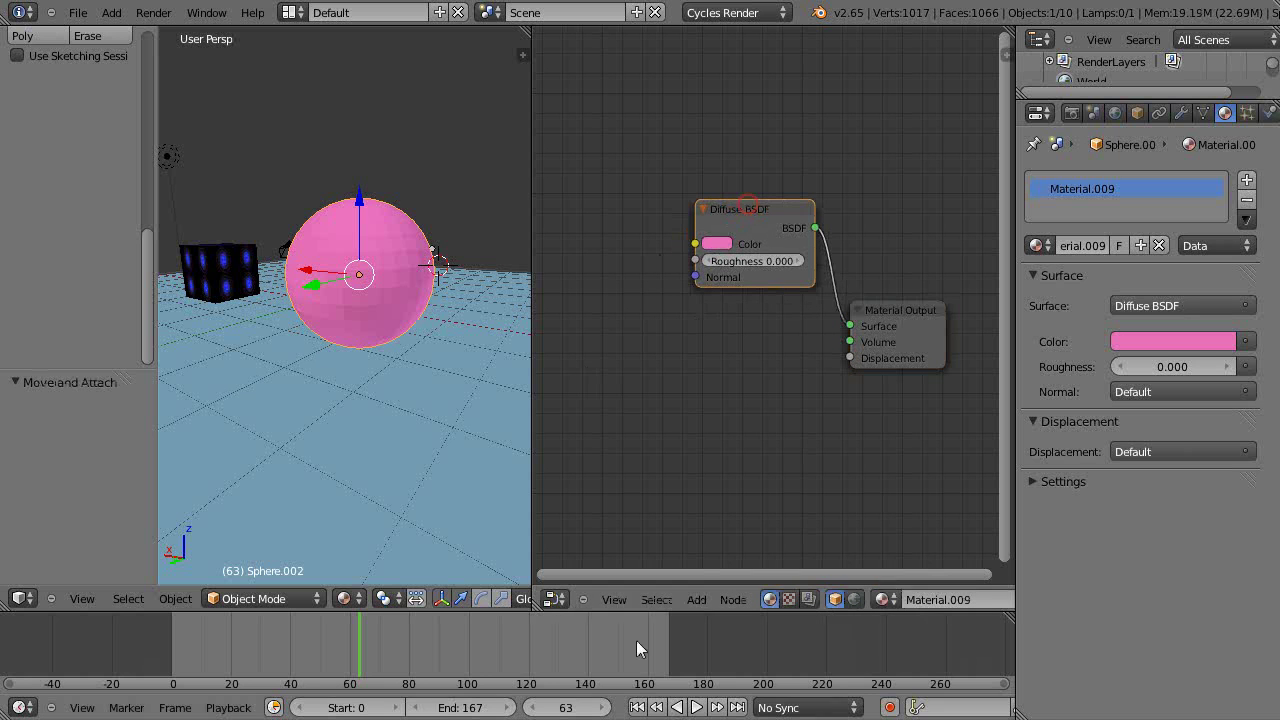
click(698, 599)
mouse_move(714, 518)
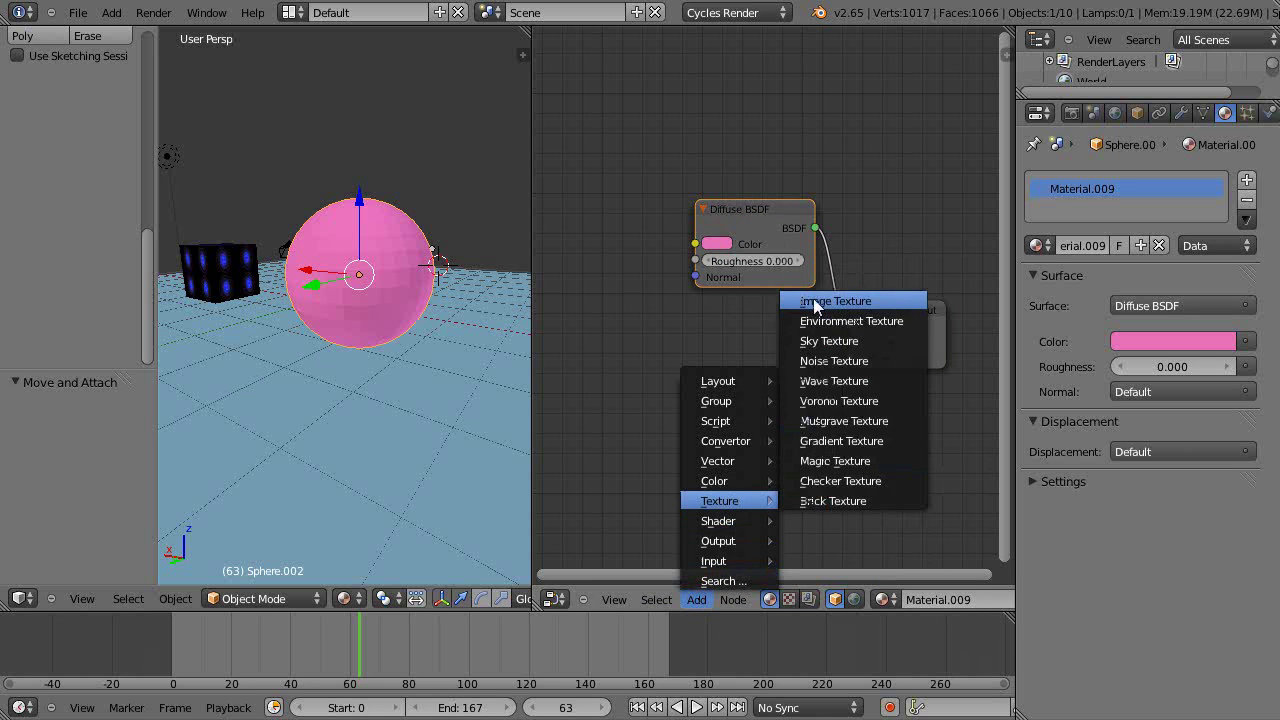
click(821, 300)
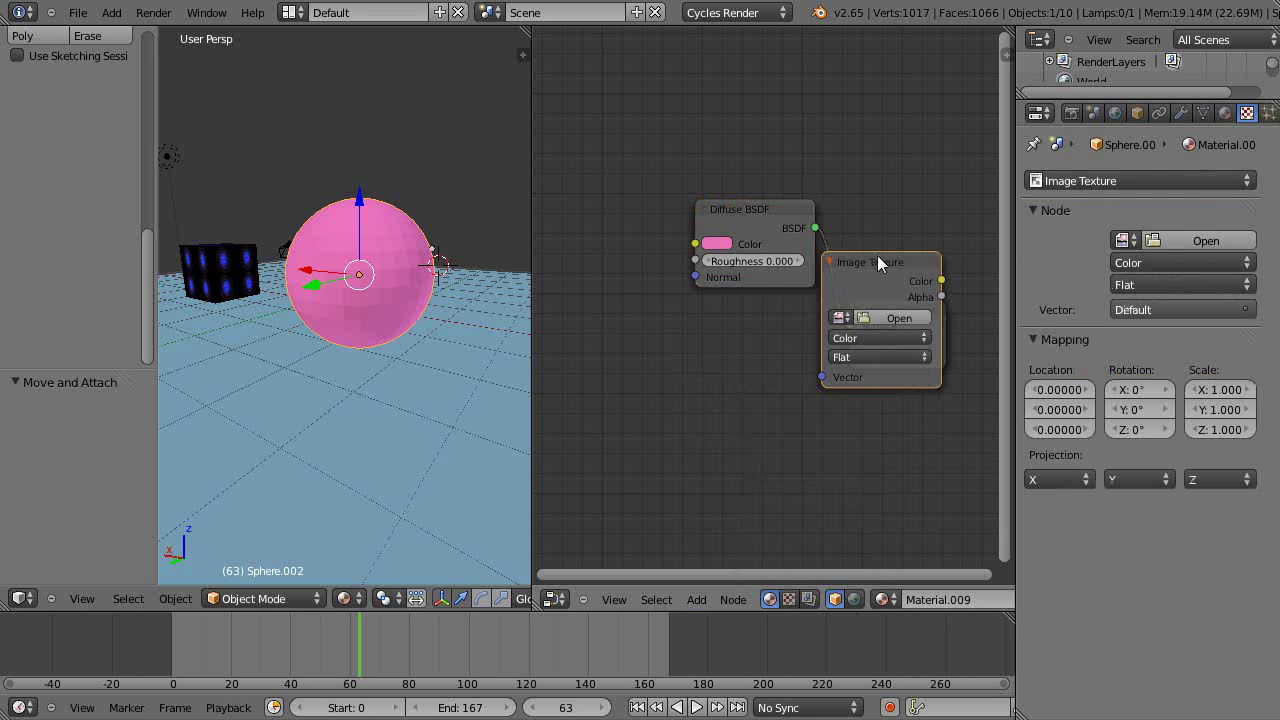
click(614, 312)
drag(893, 316, 916, 329)
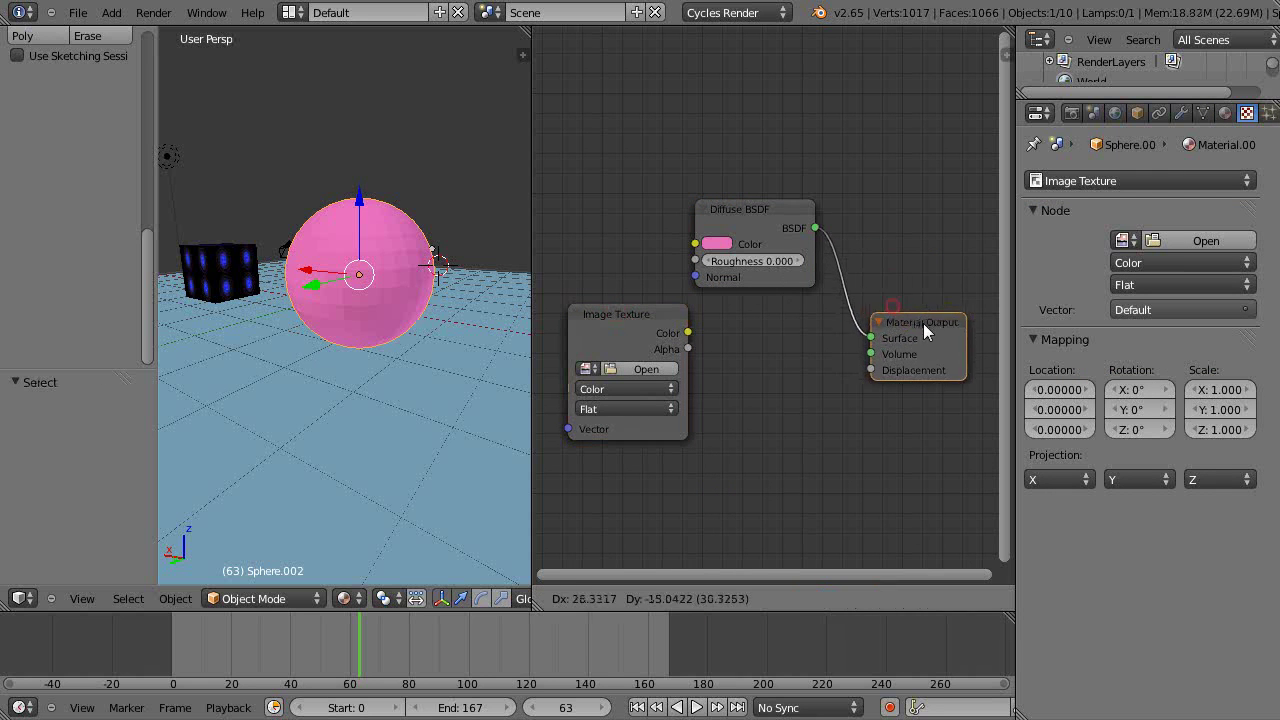
drag(784, 214, 815, 200)
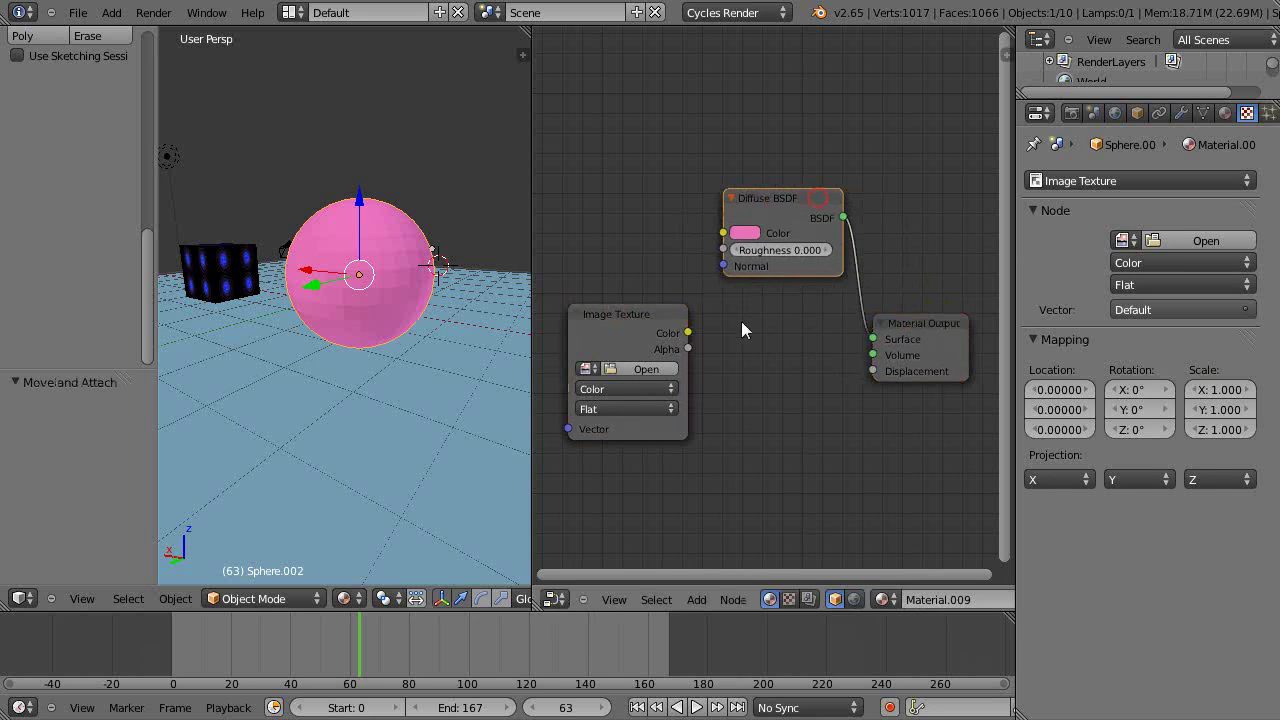
drag(637, 314, 678, 338)
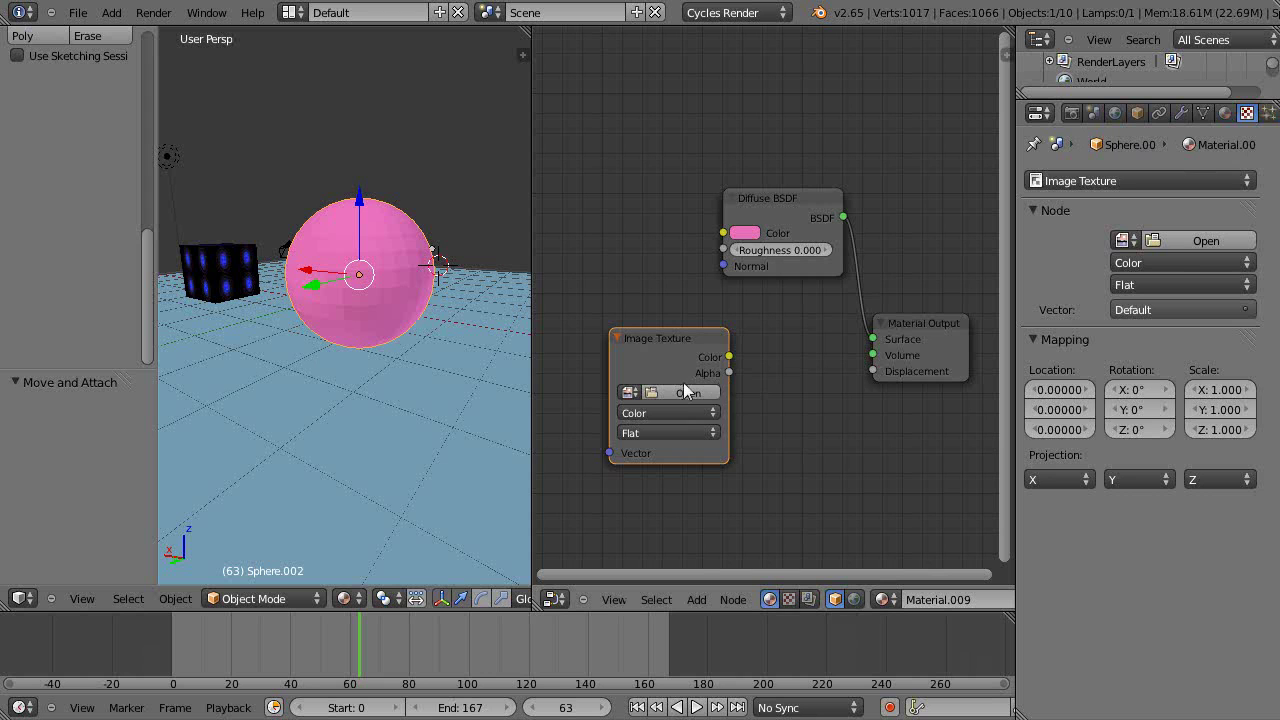
key(x)
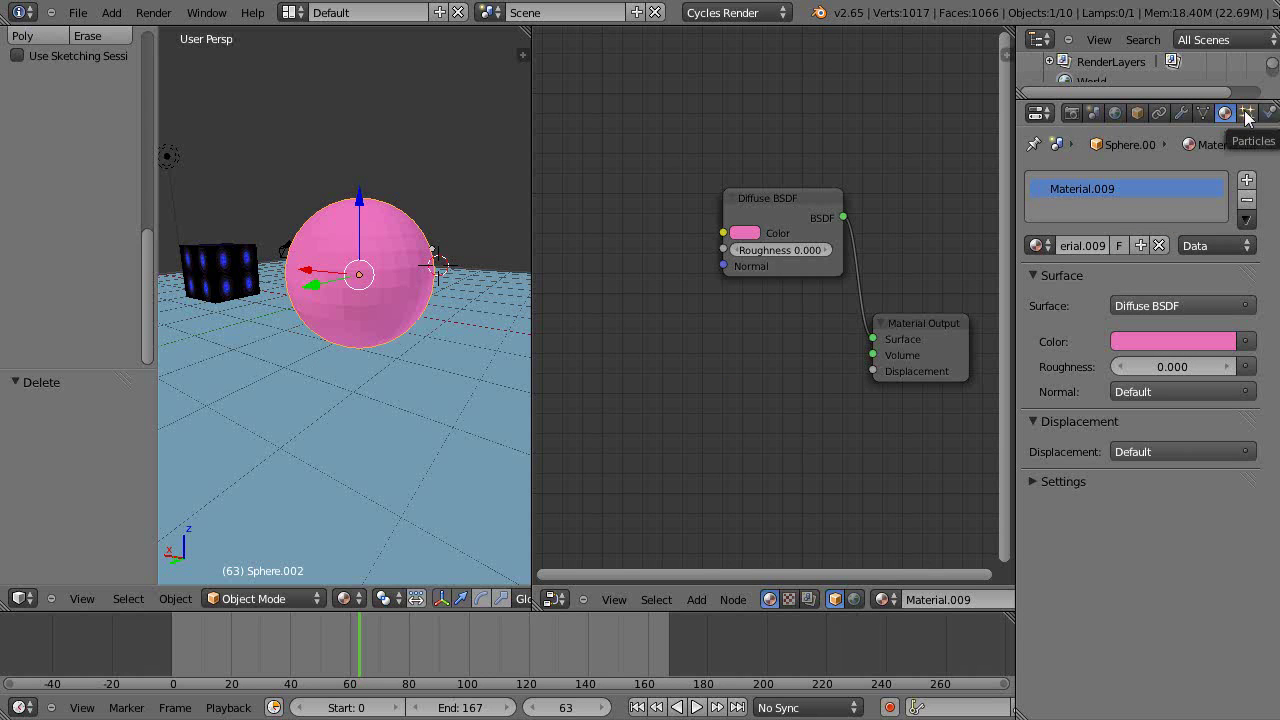
Add an Image Texture node and place it on the input side of the Diffuse BSDF node
click(696, 599)
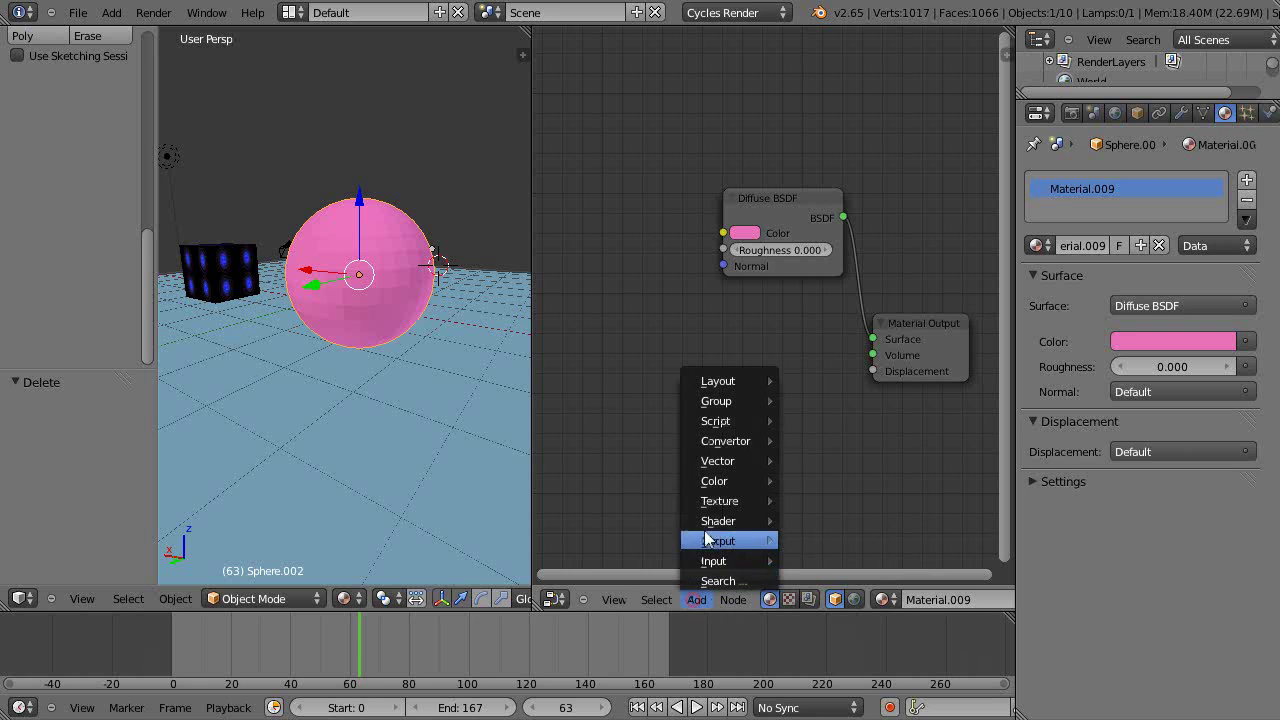
mouse_move(712, 505)
click(836, 301)
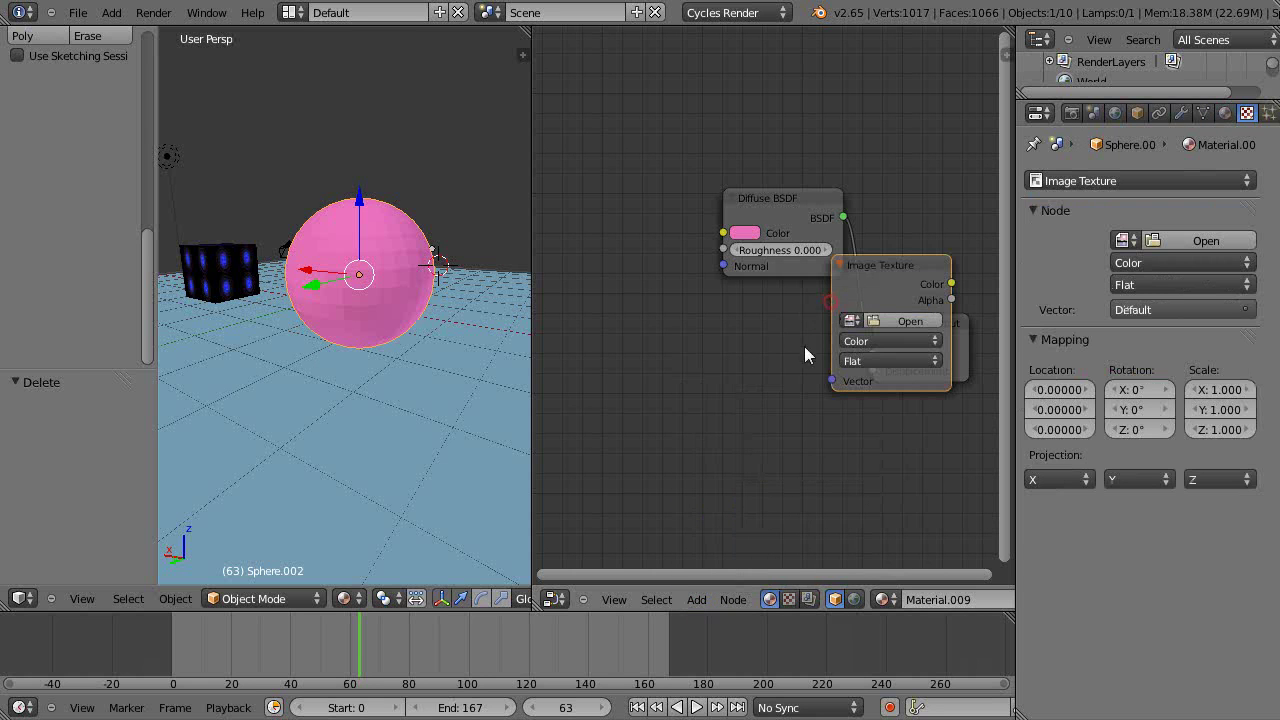
click(638, 264)
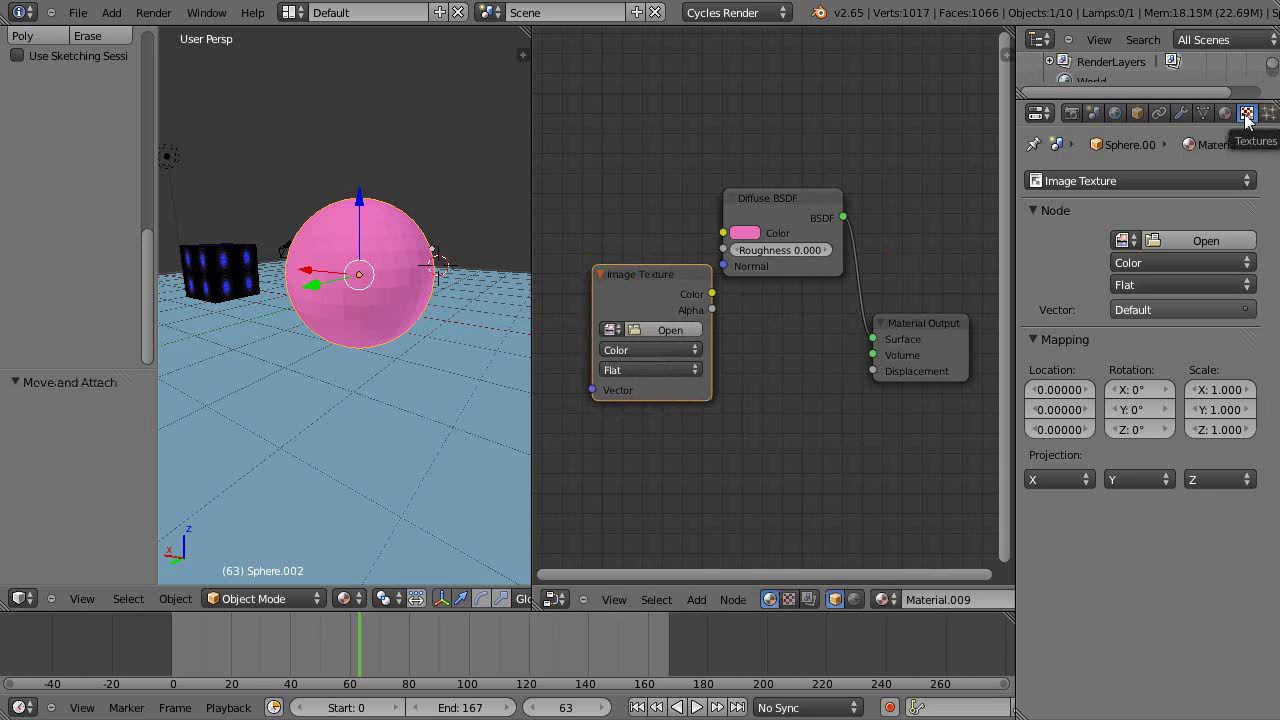
Load SimpleTess3.png from the ArtImagesScripted folder into the Image Texture node
click(656, 332)
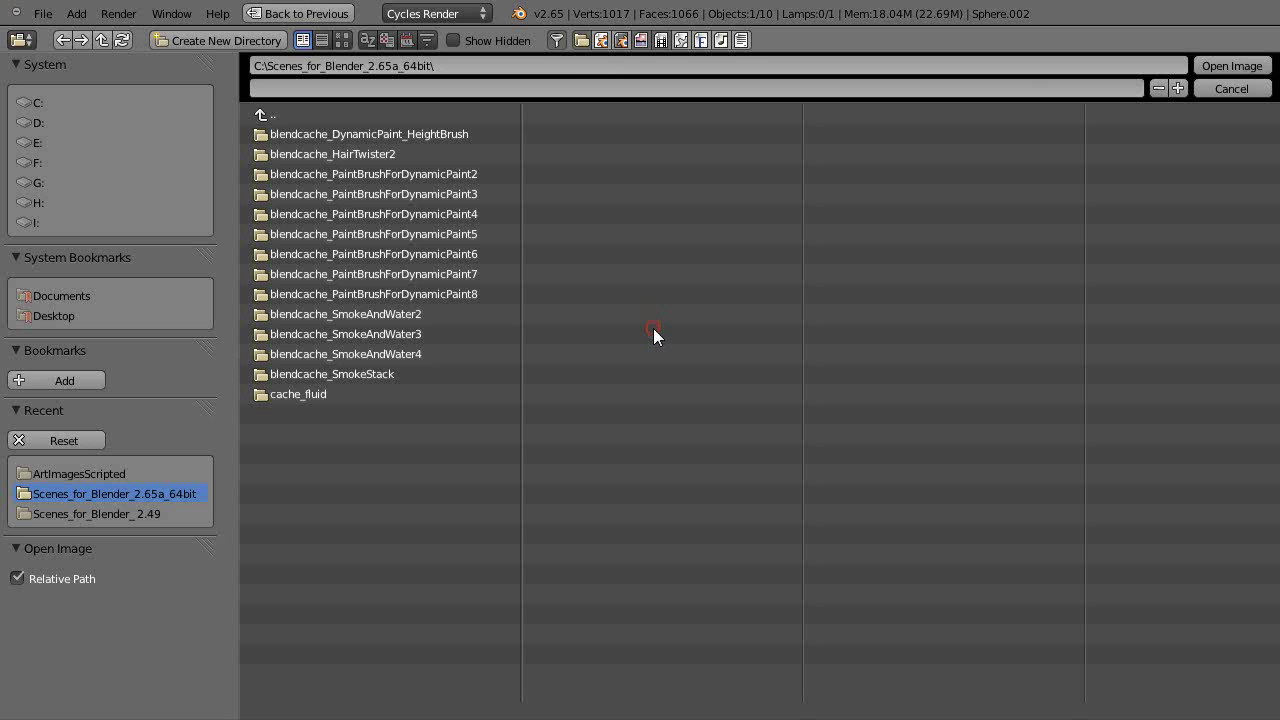
click(71, 476)
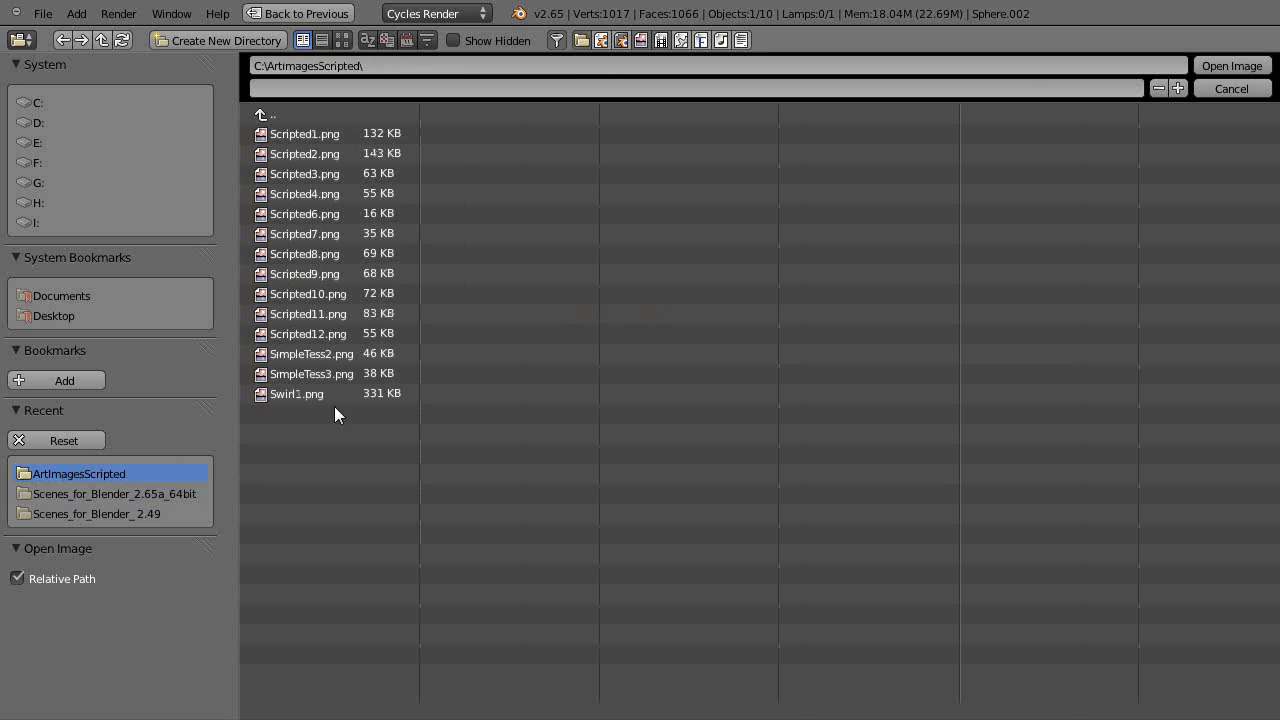
double_click(313, 373)
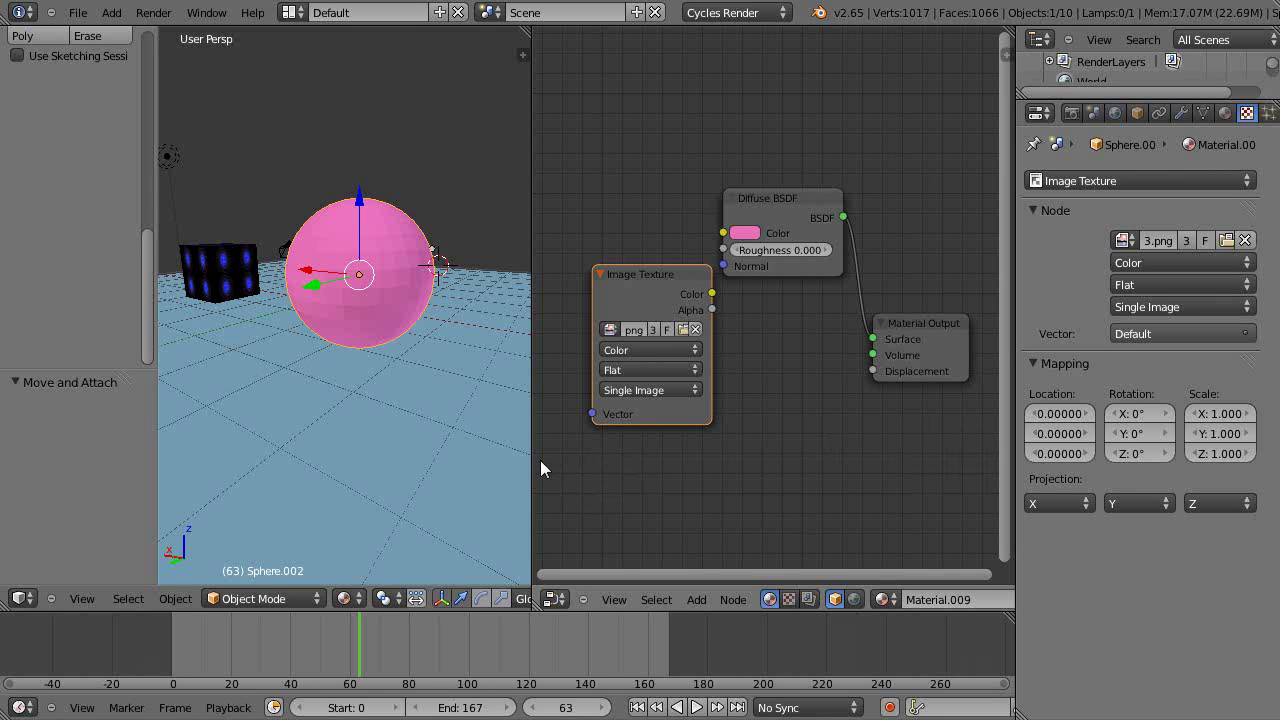
Switch the node area to the UV/Image Editor and open SimpleTess3.png there
click(552, 599)
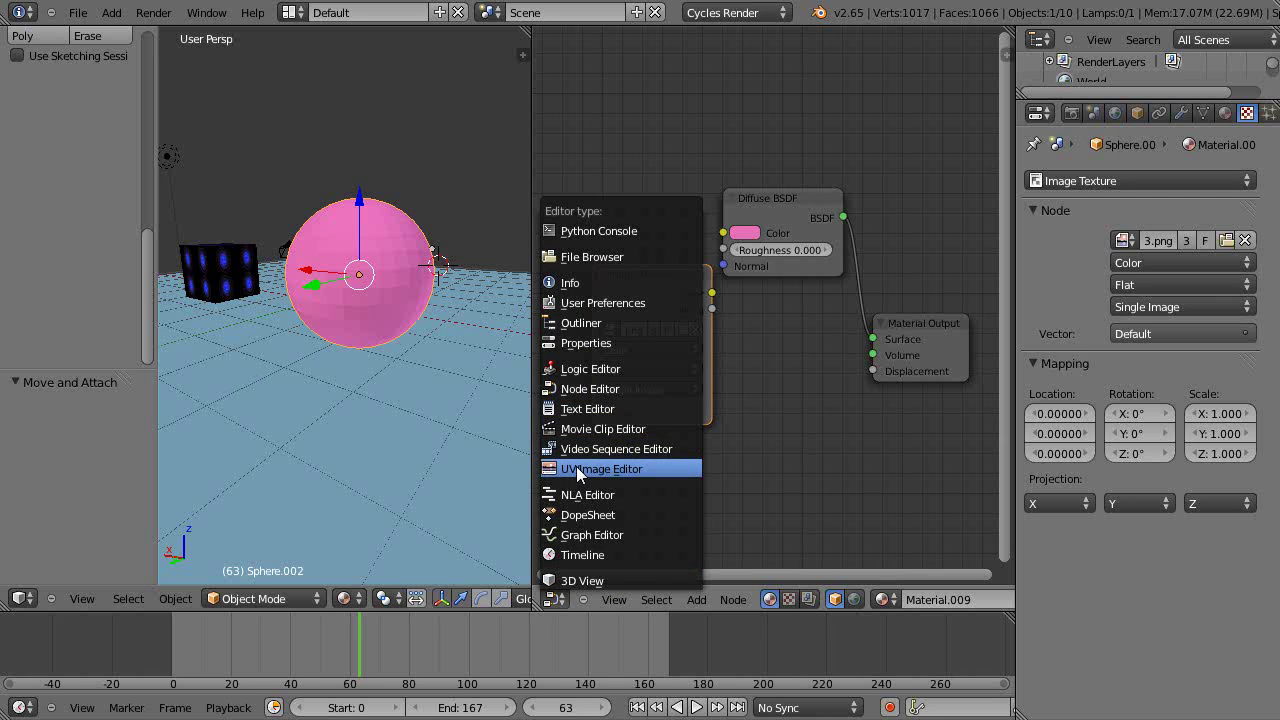
click(576, 466)
click(656, 599)
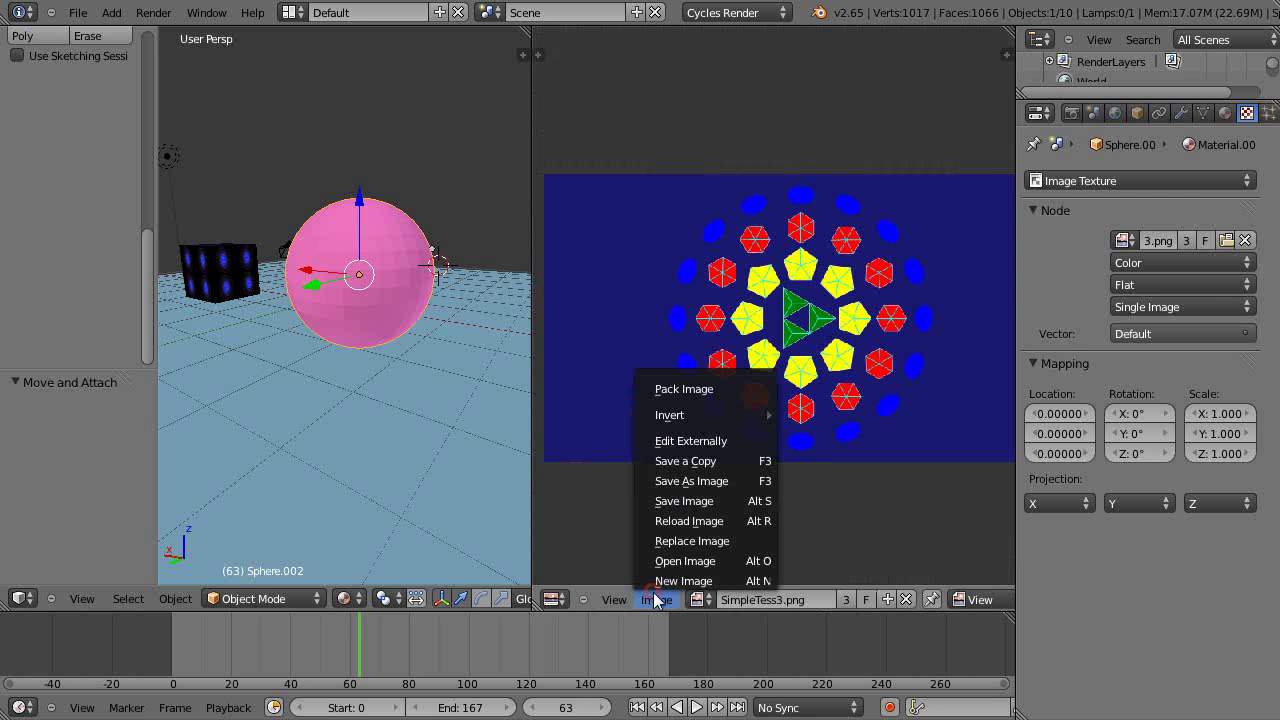
click(669, 562)
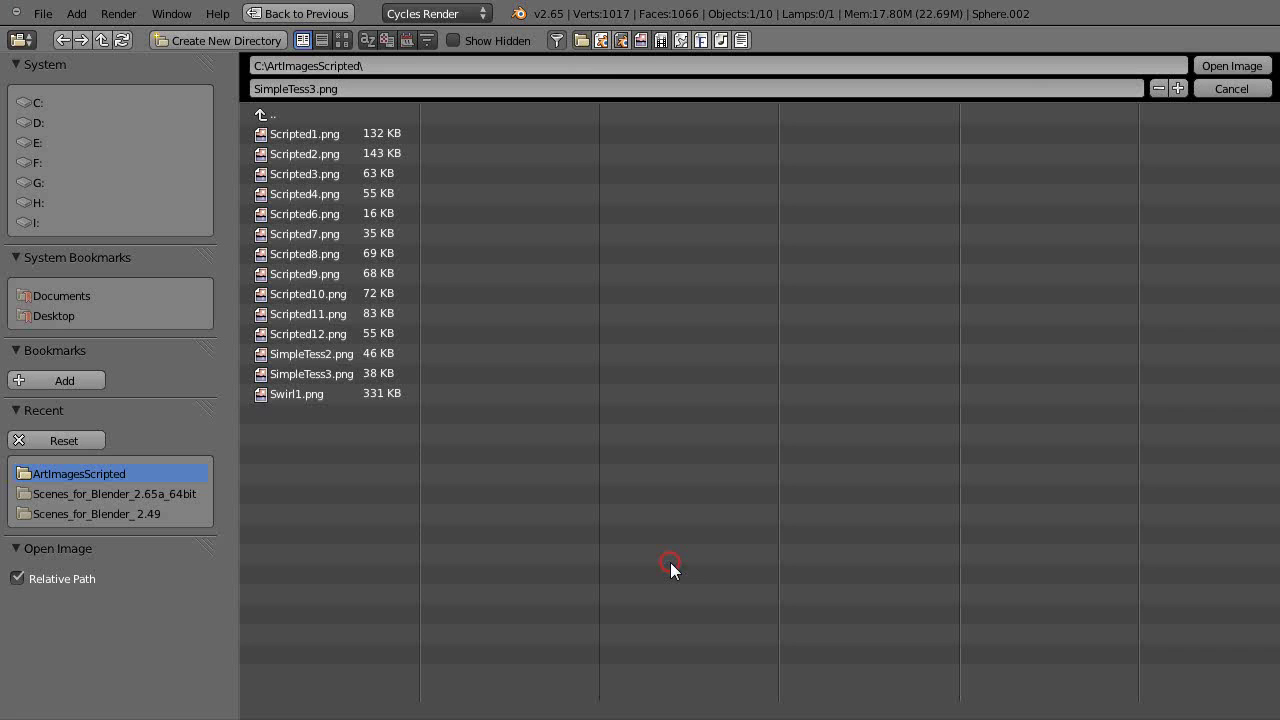
double_click(293, 372)
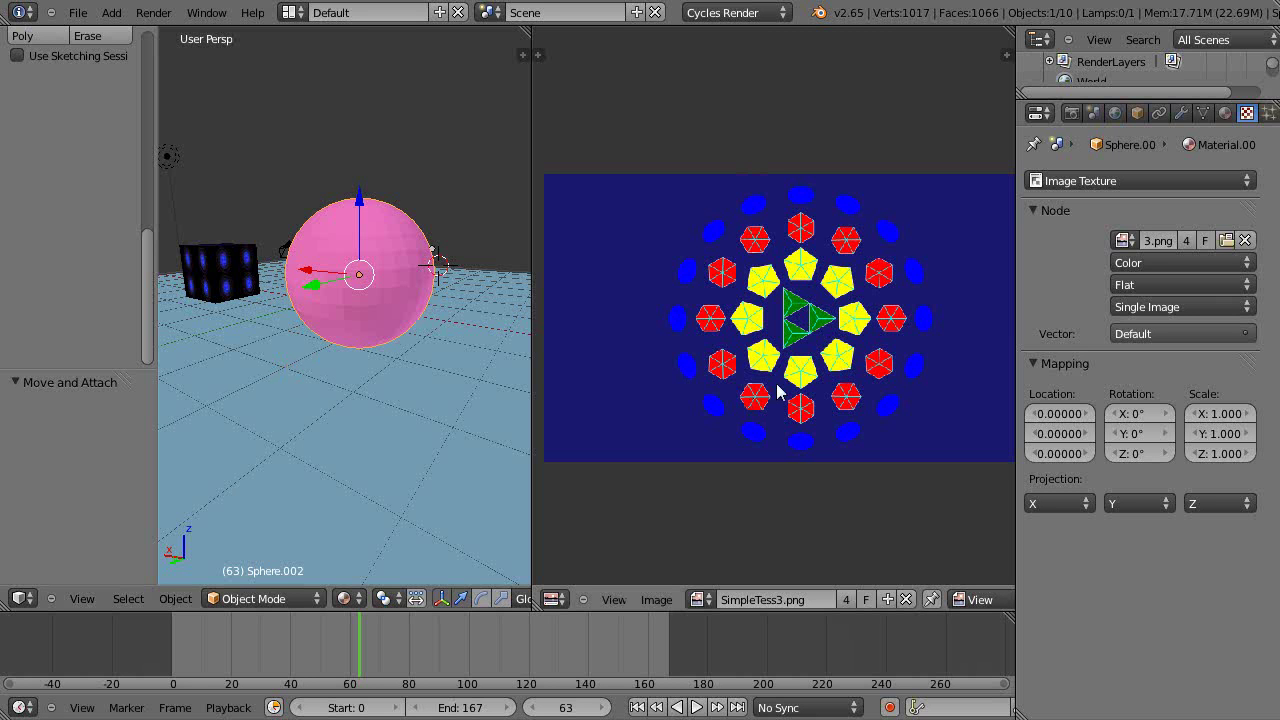
Go back to the Node Editor and connect the Image Texture's Color output to the Diffuse BSDF's Color input
click(553, 599)
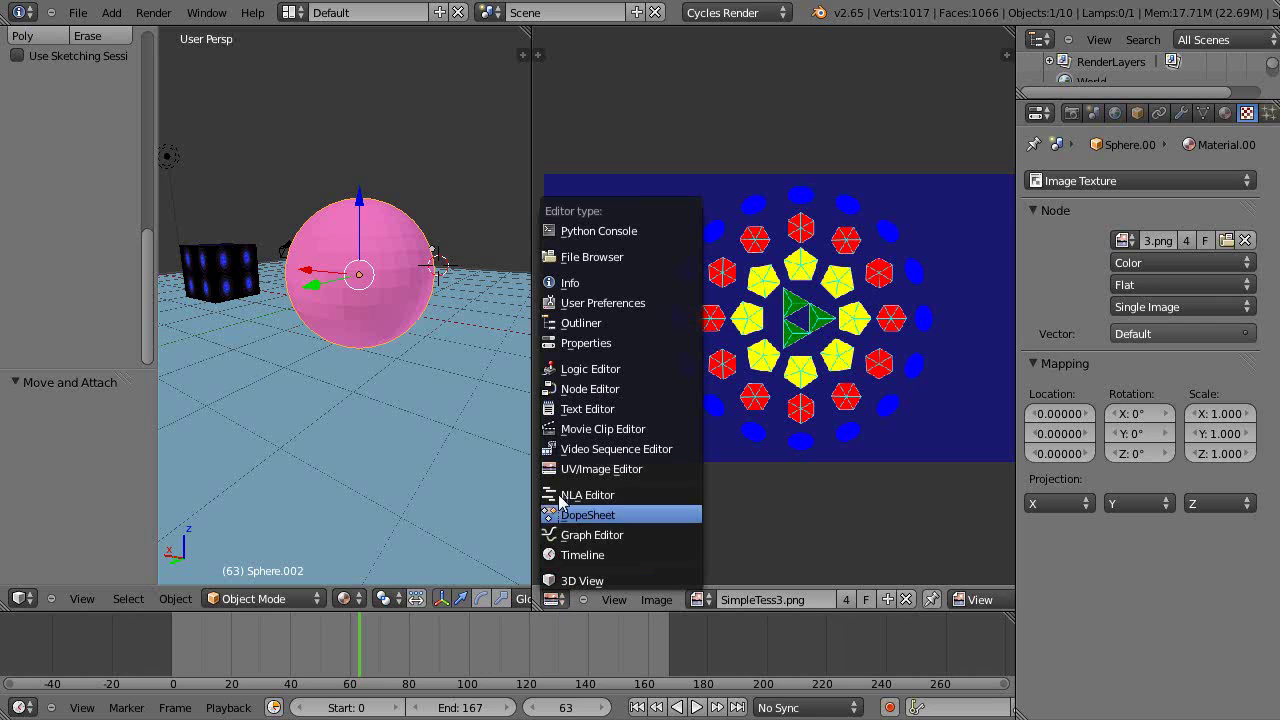
click(575, 390)
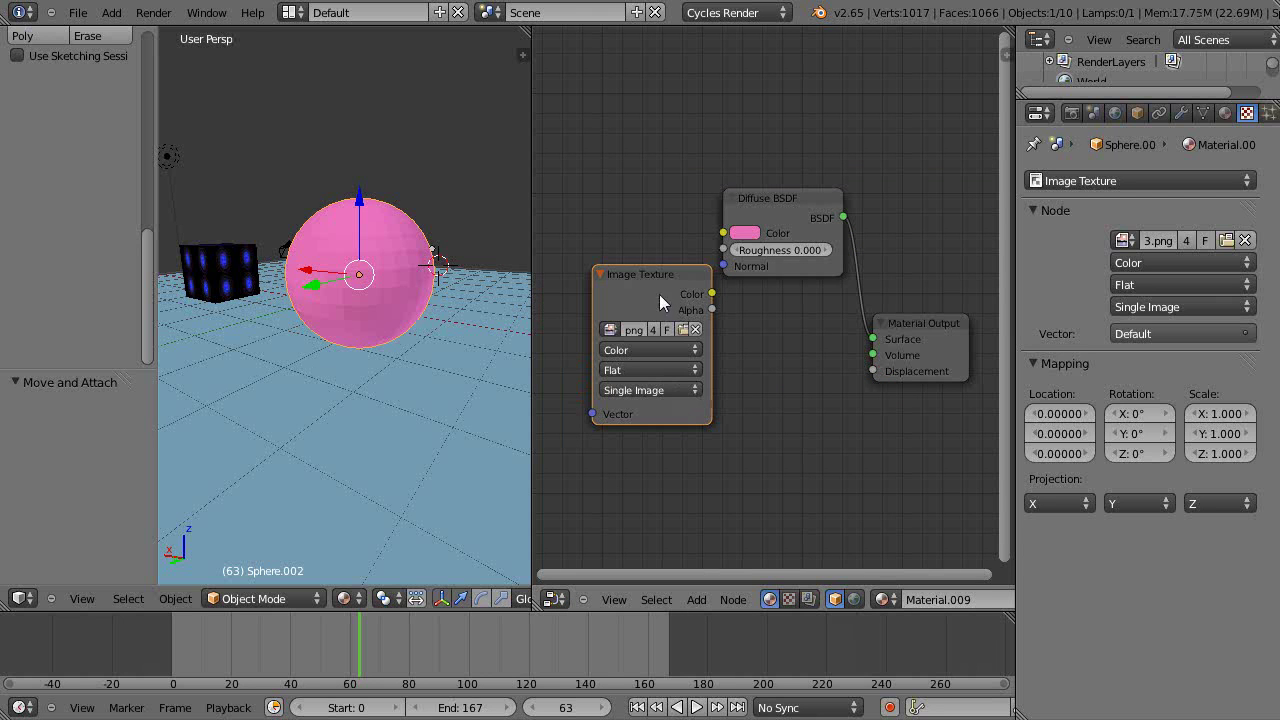
drag(655, 270, 607, 268)
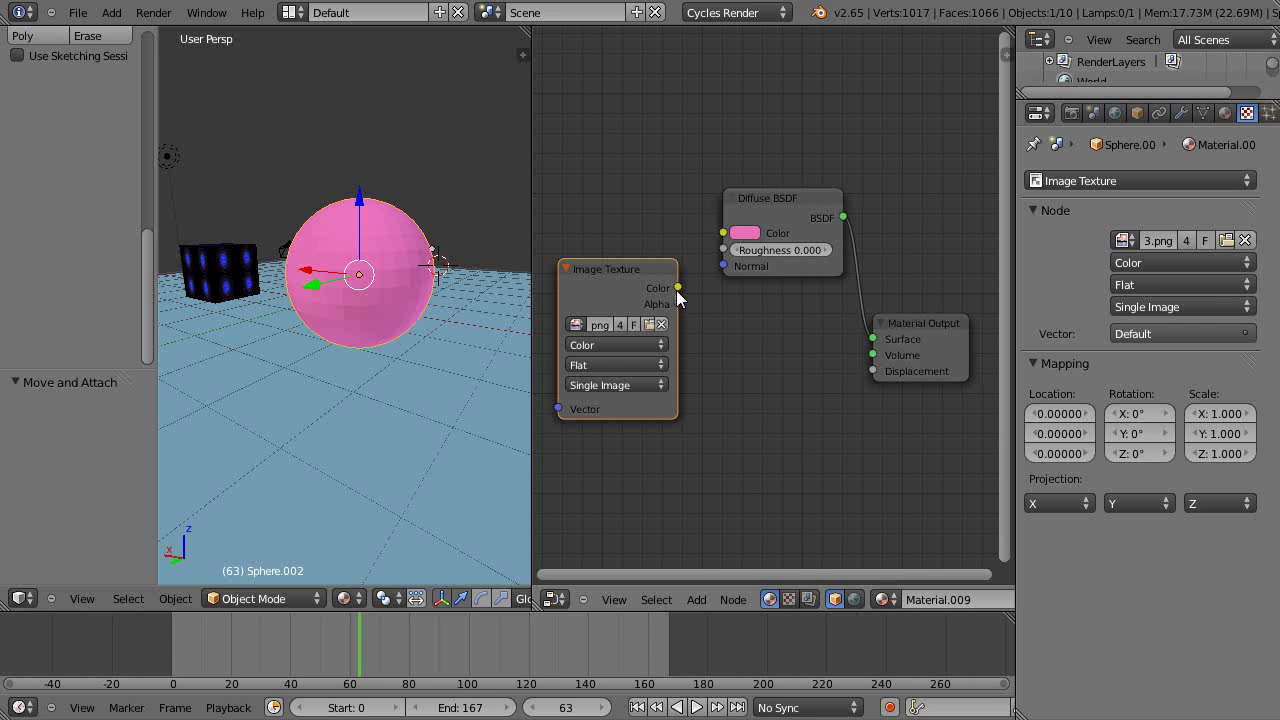
drag(678, 288, 723, 233)
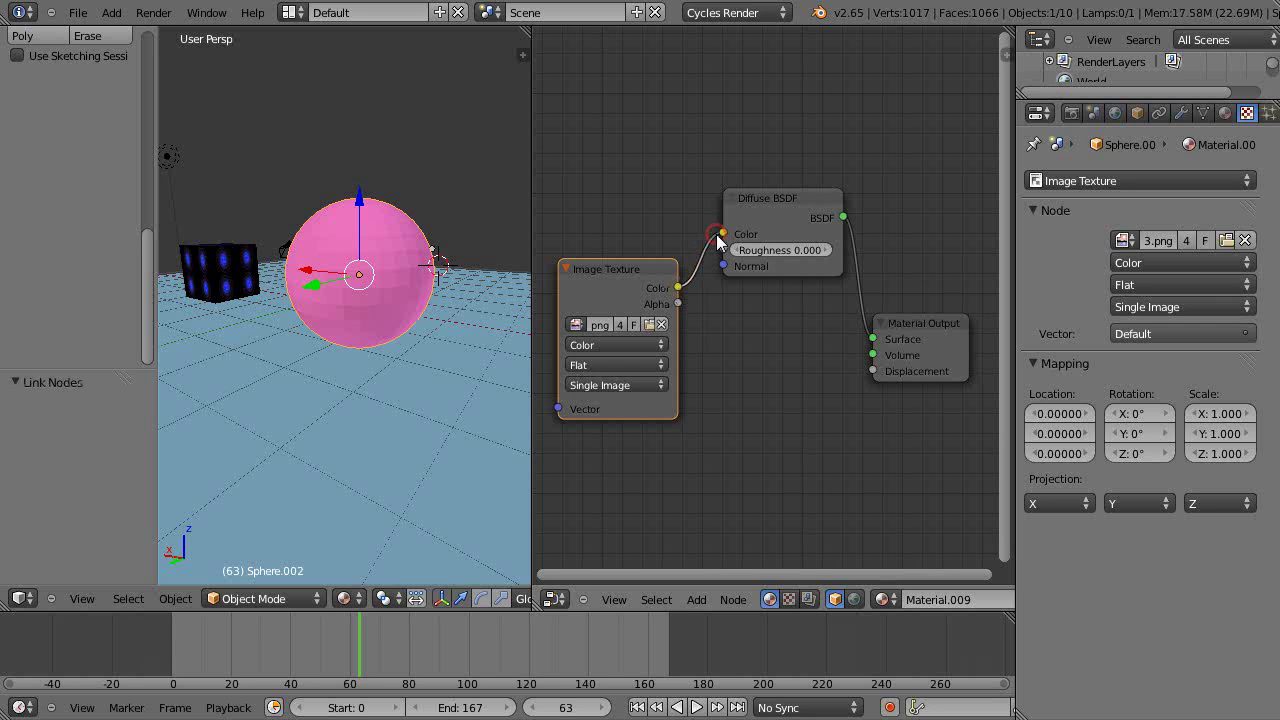
Toggle the sphere repeatedly between Edit Mode and Object Mode to inspect its texture, finishing in Object Mode
key(Tab)
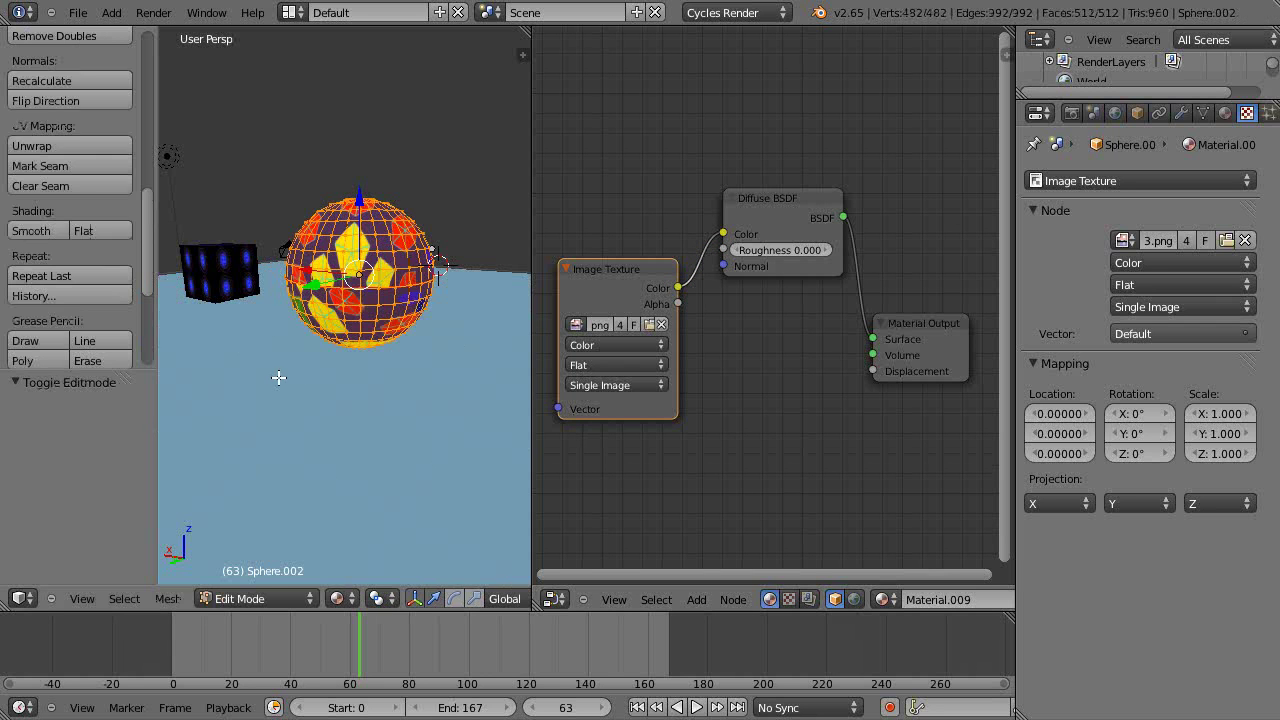
key(Tab)
key(Tab)
key(Tab)
key(Tab)
key(Tab)
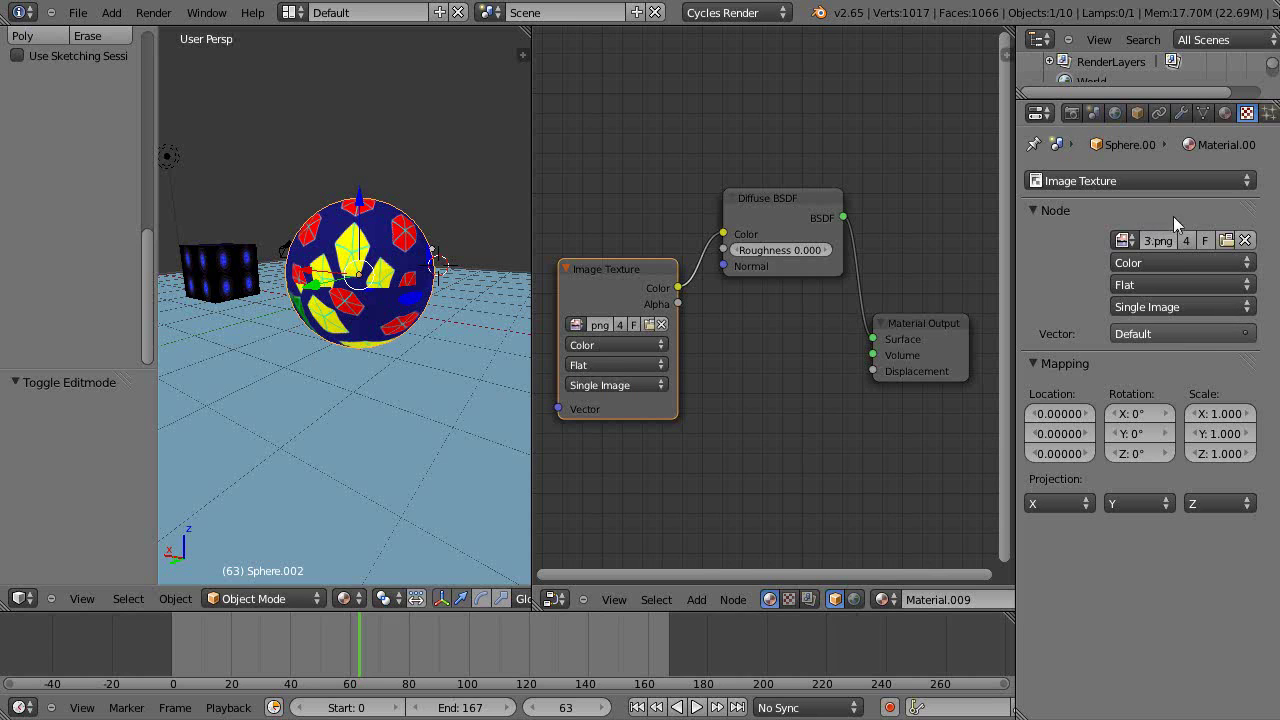
Set the Image Texture node's Vector input to the UV output of a Texture Coordinate node
click(1167, 334)
click(1160, 334)
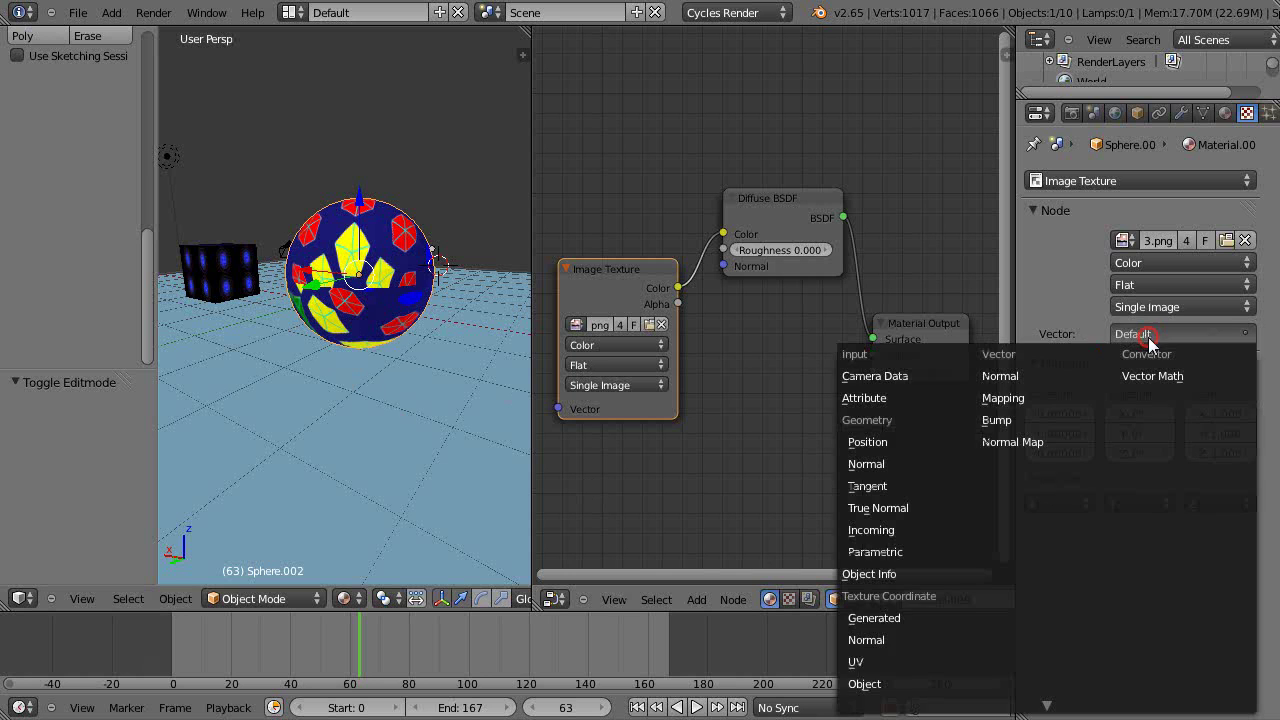
click(866, 662)
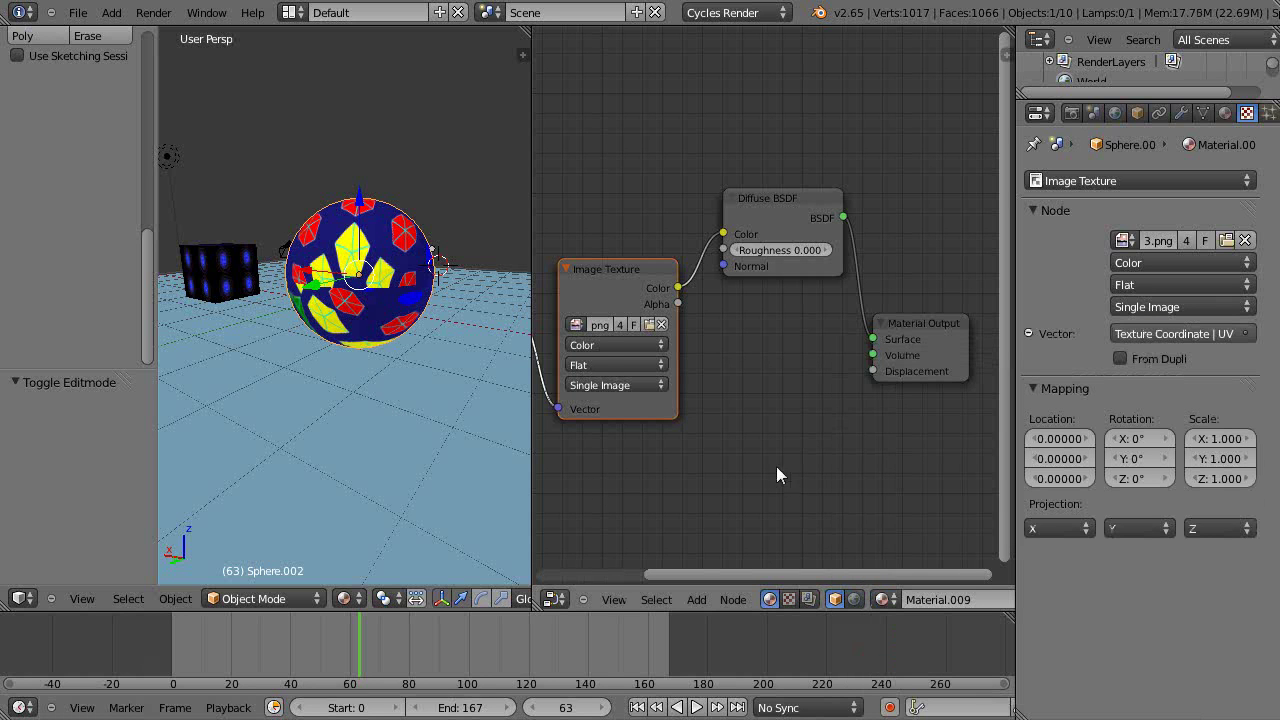
Maximize the Node Editor, spread the Image Texture, Diffuse BSDF and Material Output nodes apart, and restore the previous screen layout
scroll(776, 466, down, 4)
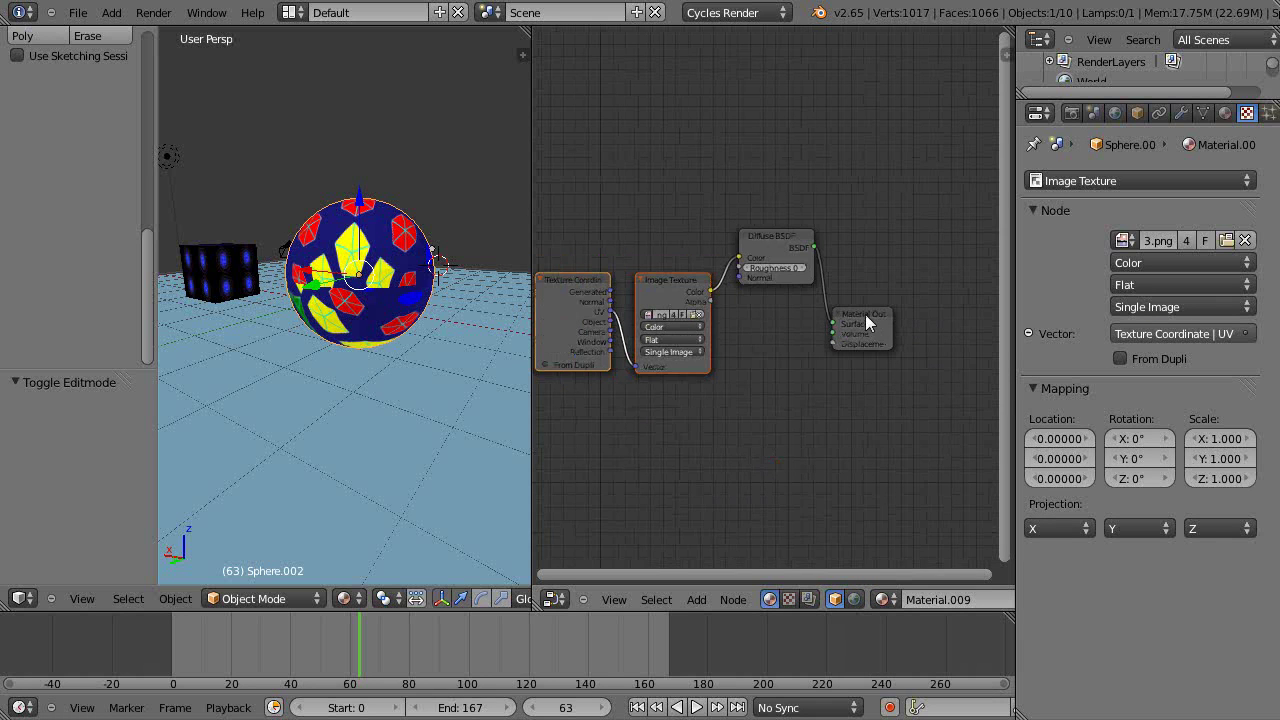
drag(866, 320, 894, 320)
key(ctrl+Up)
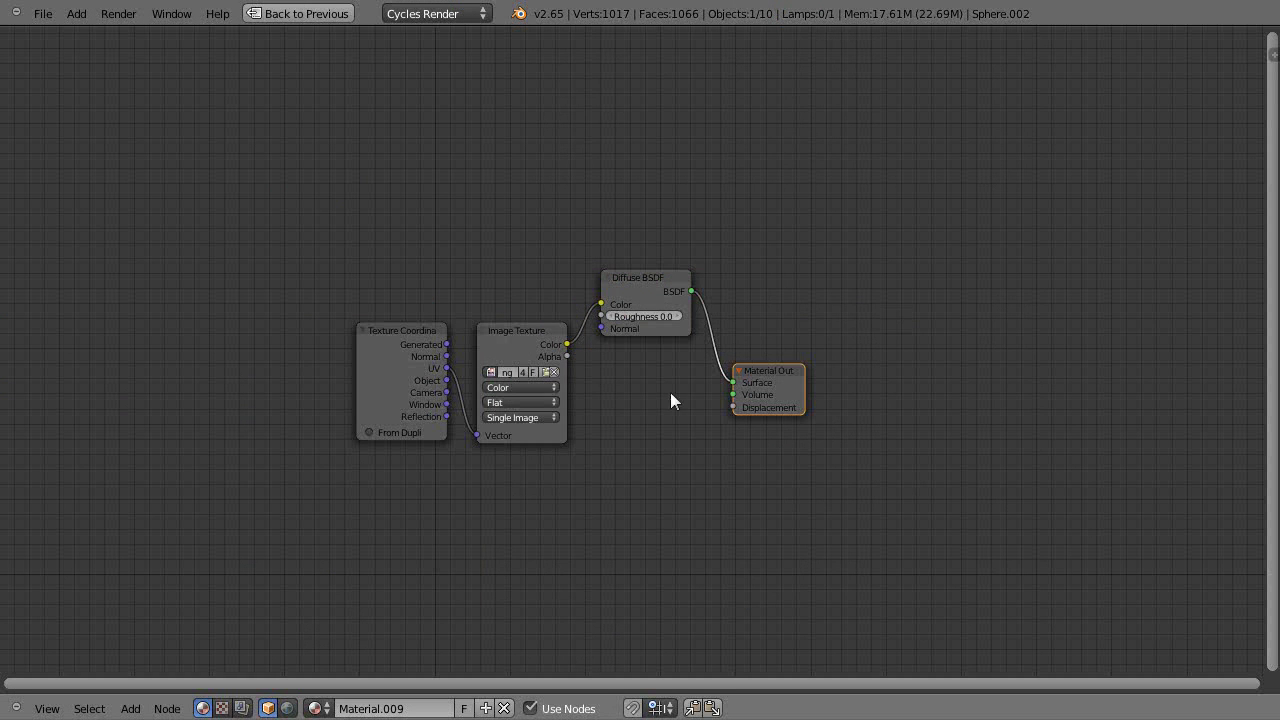
scroll(670, 392, up, 4)
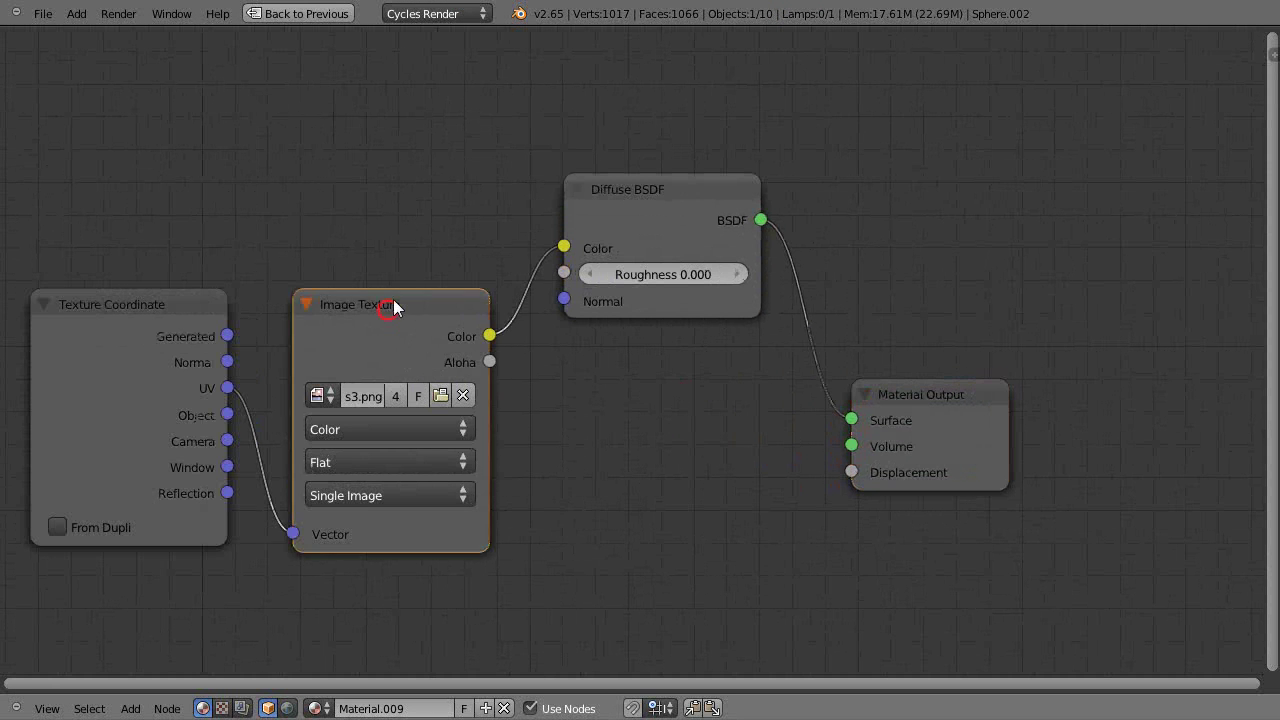
drag(394, 303, 391, 233)
drag(650, 190, 745, 138)
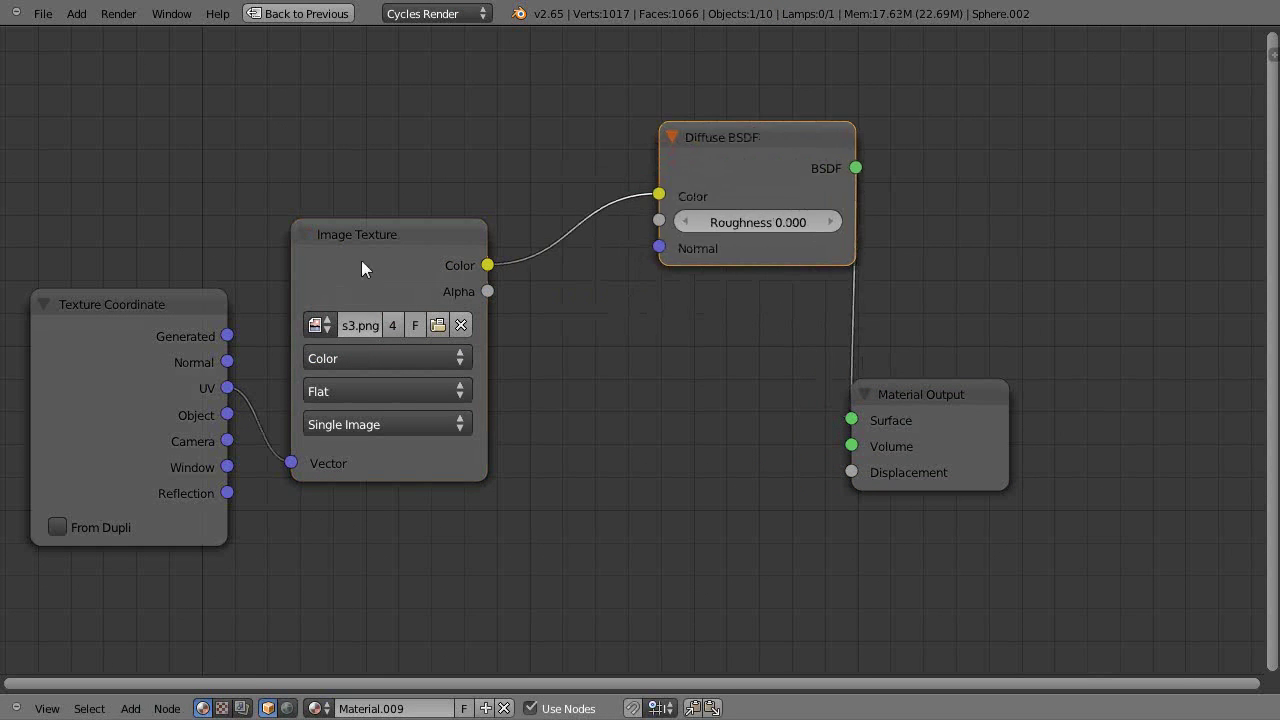
drag(400, 223, 440, 201)
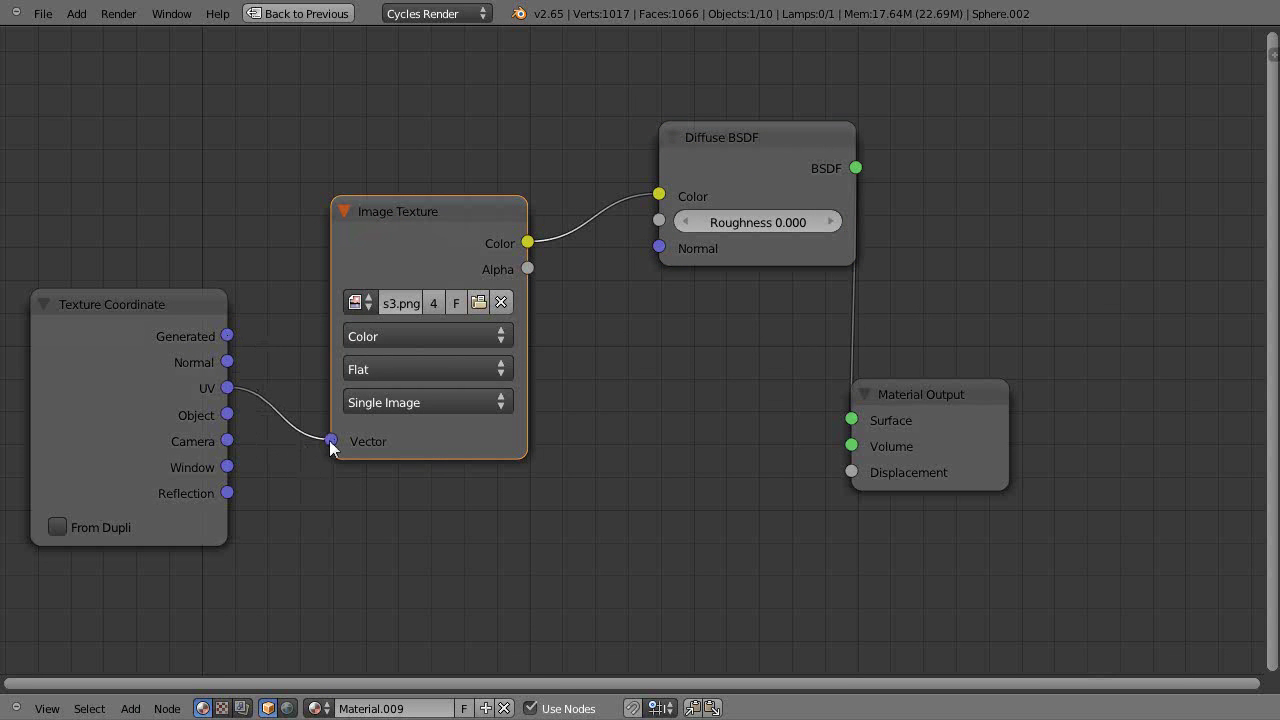
scroll(600, 417, down, 1)
key(ctrl+Up)
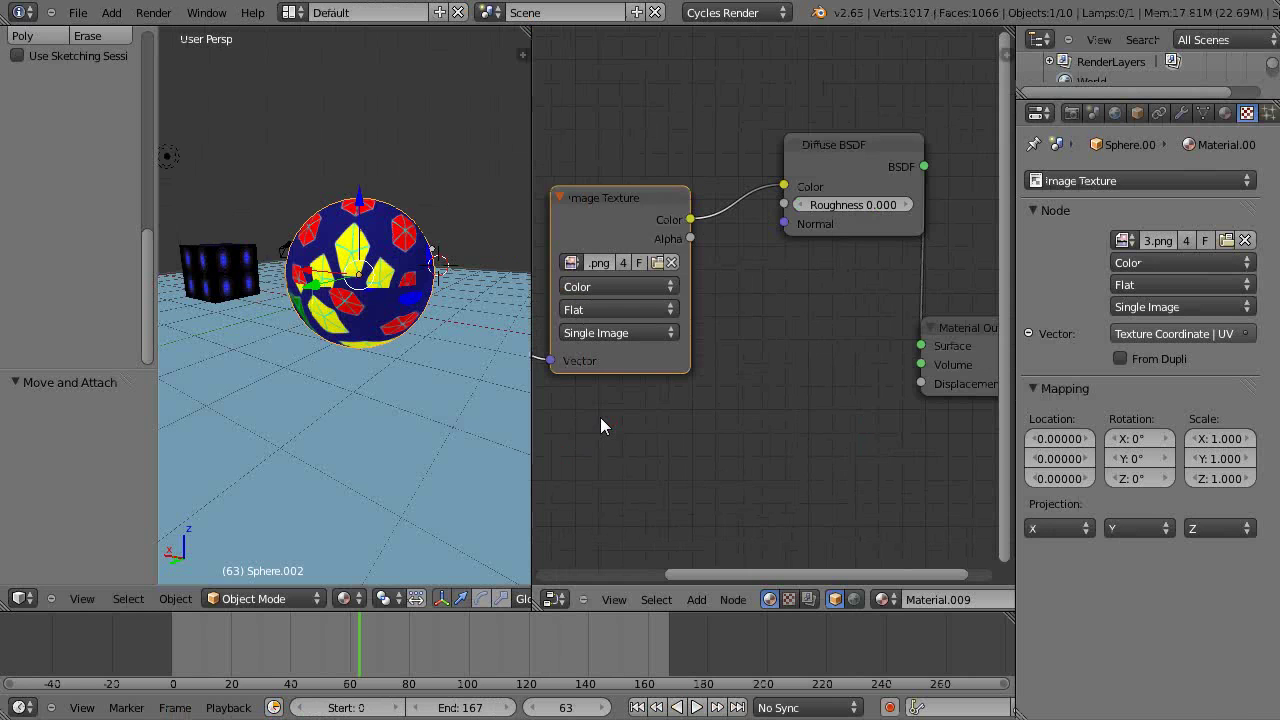
Switch the sphere repeatedly between Edit Mode and Object Mode to check its UV-mapped texture, ending in Object Mode
key(Tab)
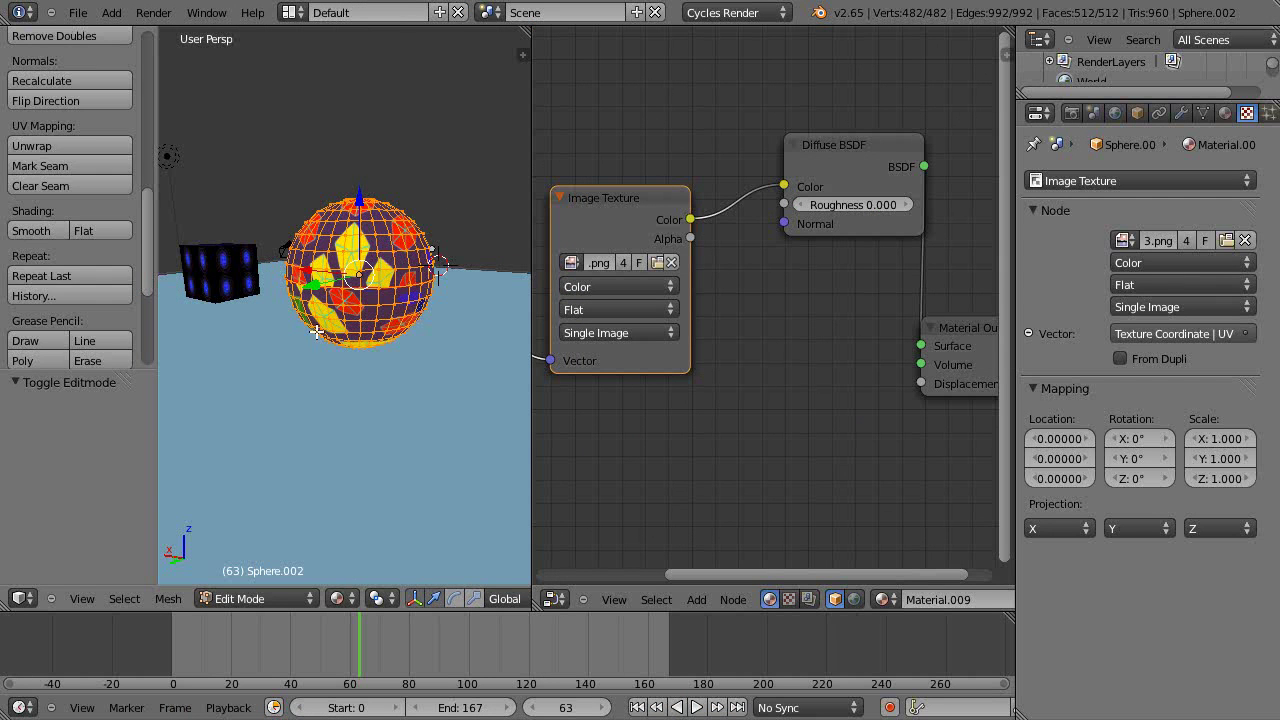
key(Tab)
key(Tab)
key(Tab)
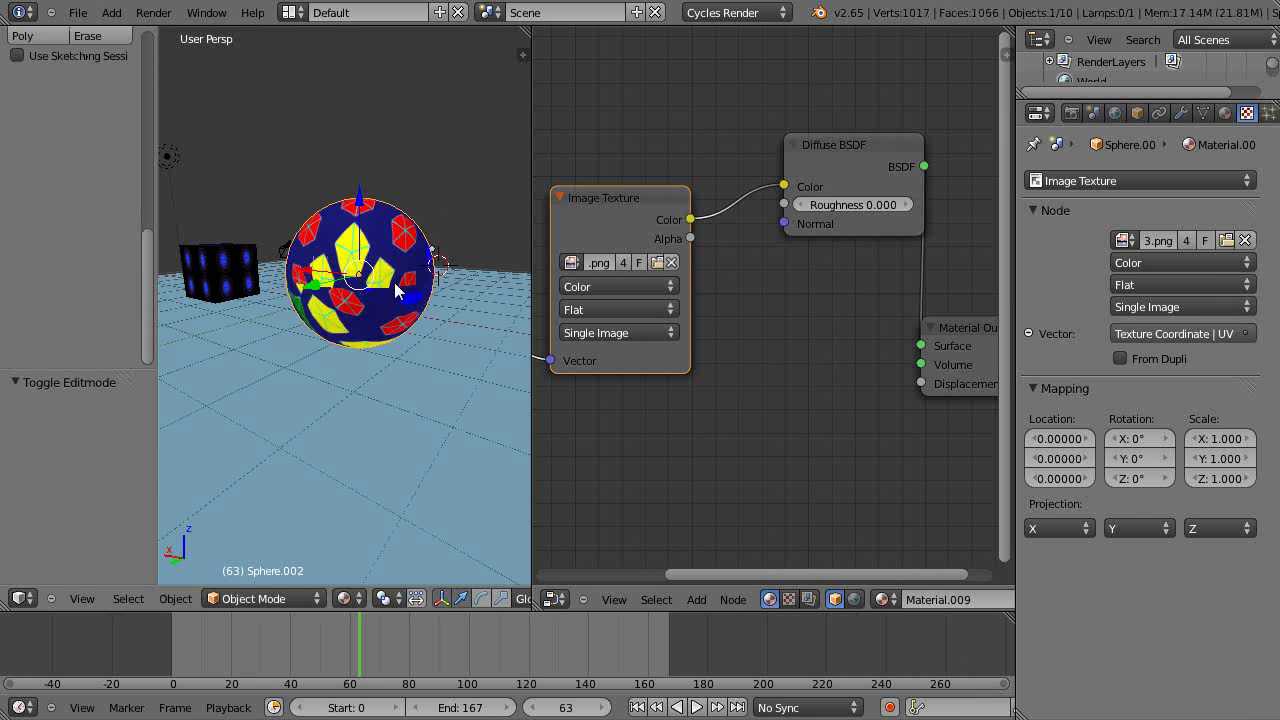
key(Tab)
key(Tab)
key(Tab)
key(Tab)
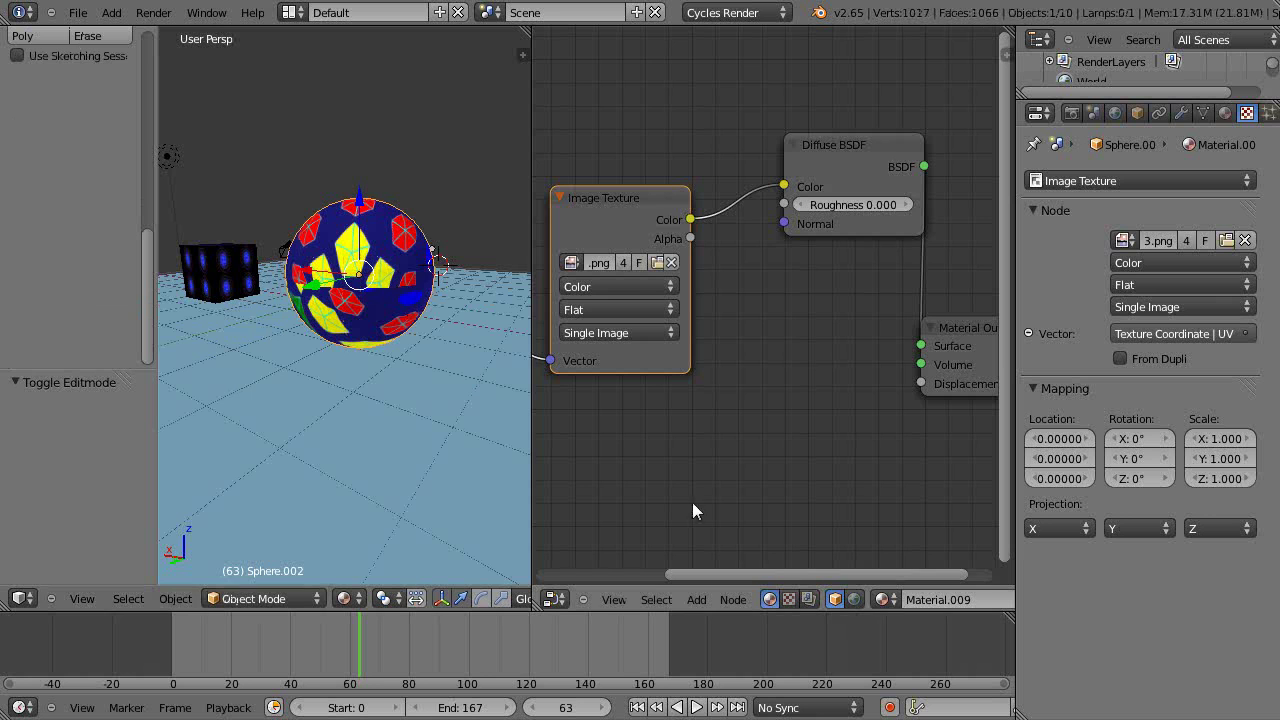
Change the node area to the UV/Image Editor showing SimpleTess3.png
scroll(819, 436, down, 2)
scroll(803, 420, down, 1)
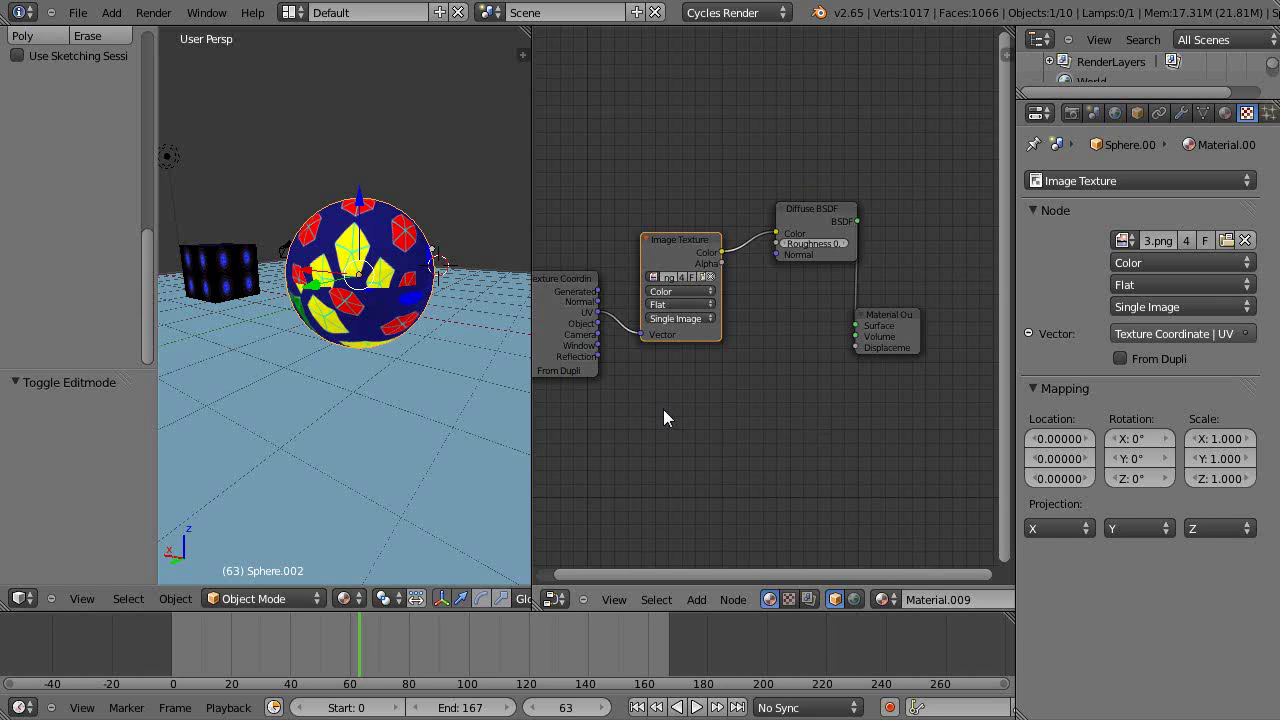
middle_drag(663, 409, 720, 403)
scroll(724, 428, up, 2)
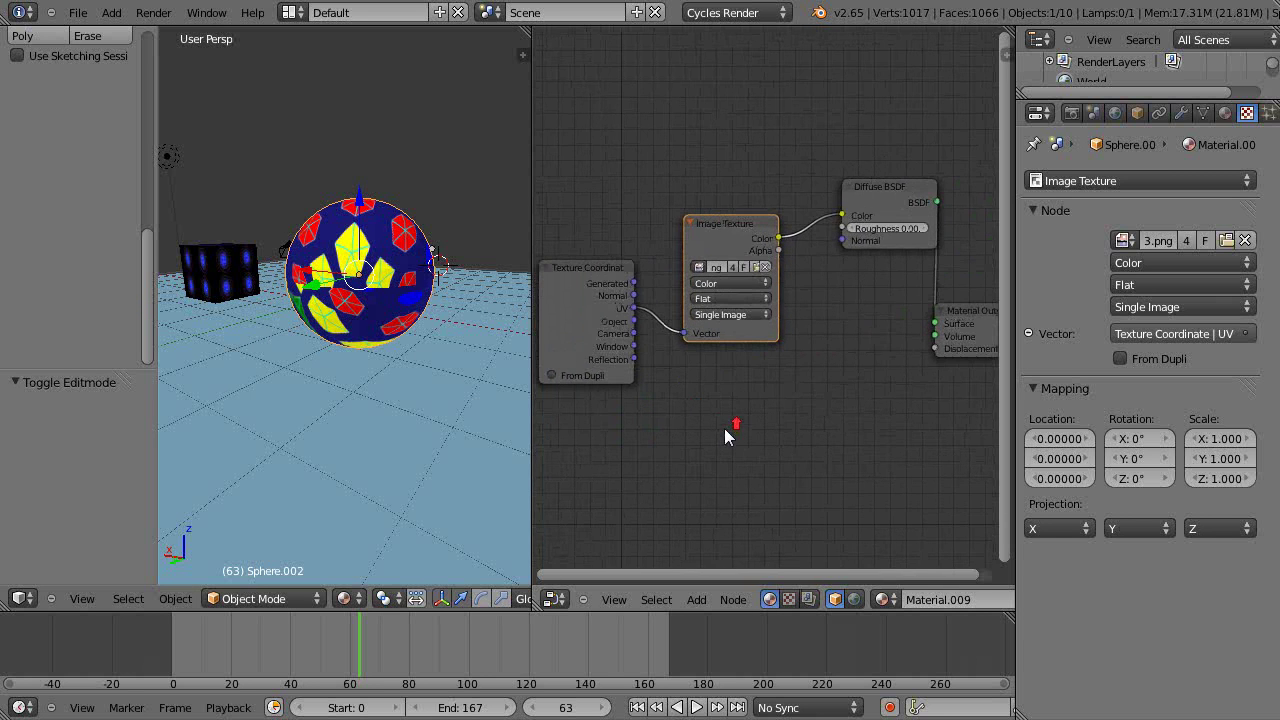
click(558, 599)
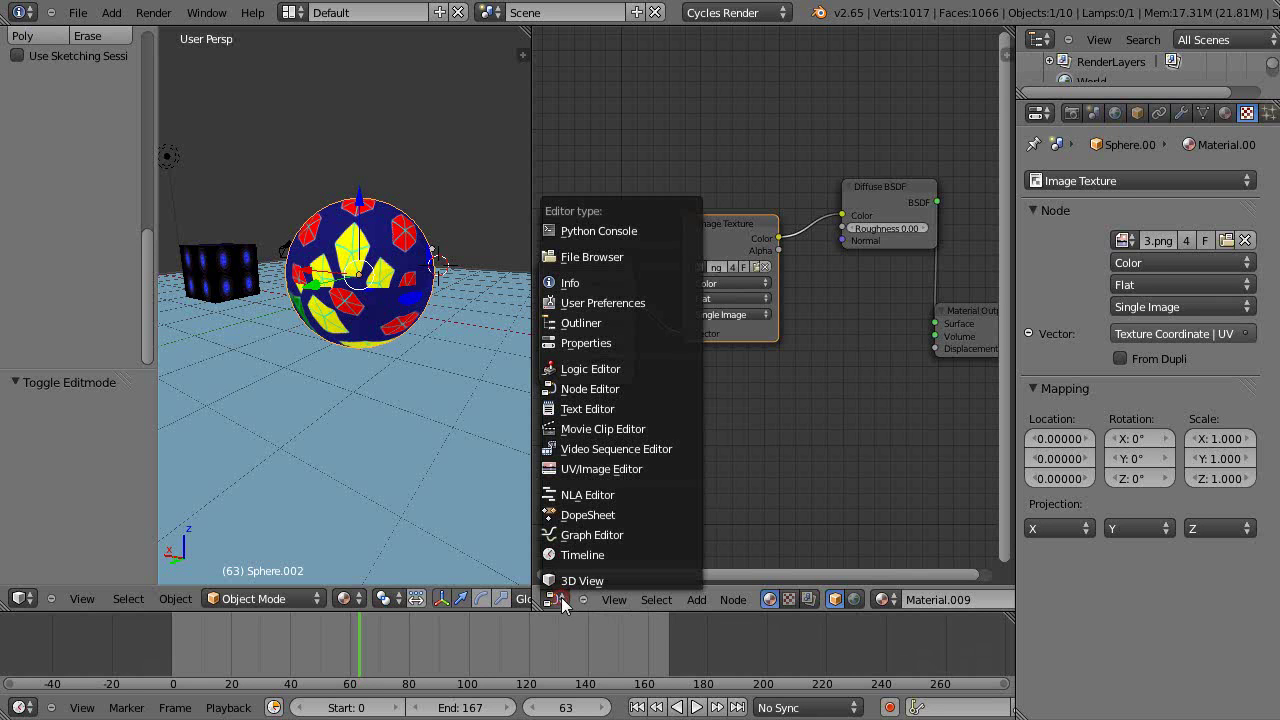
click(584, 466)
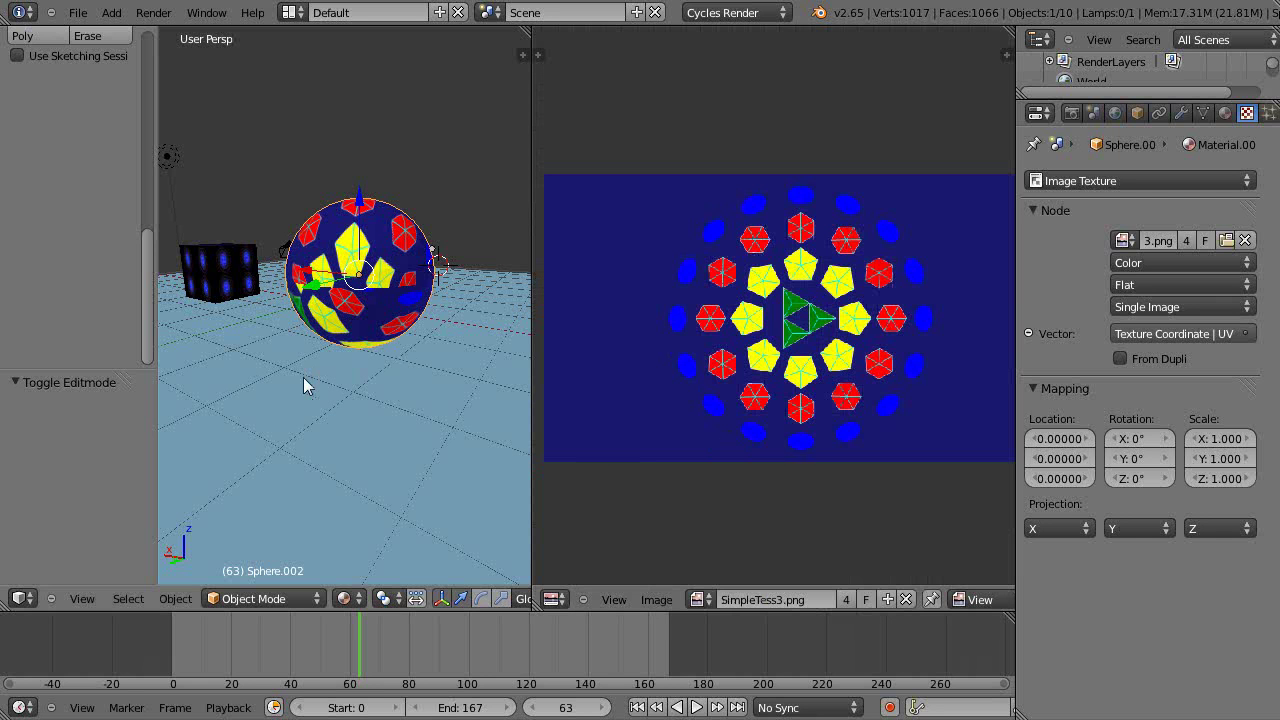
Enter Edit Mode on the sphere and move both circular UV islands about 0.111 in X and 0.017 in Y over the image
key(Tab)
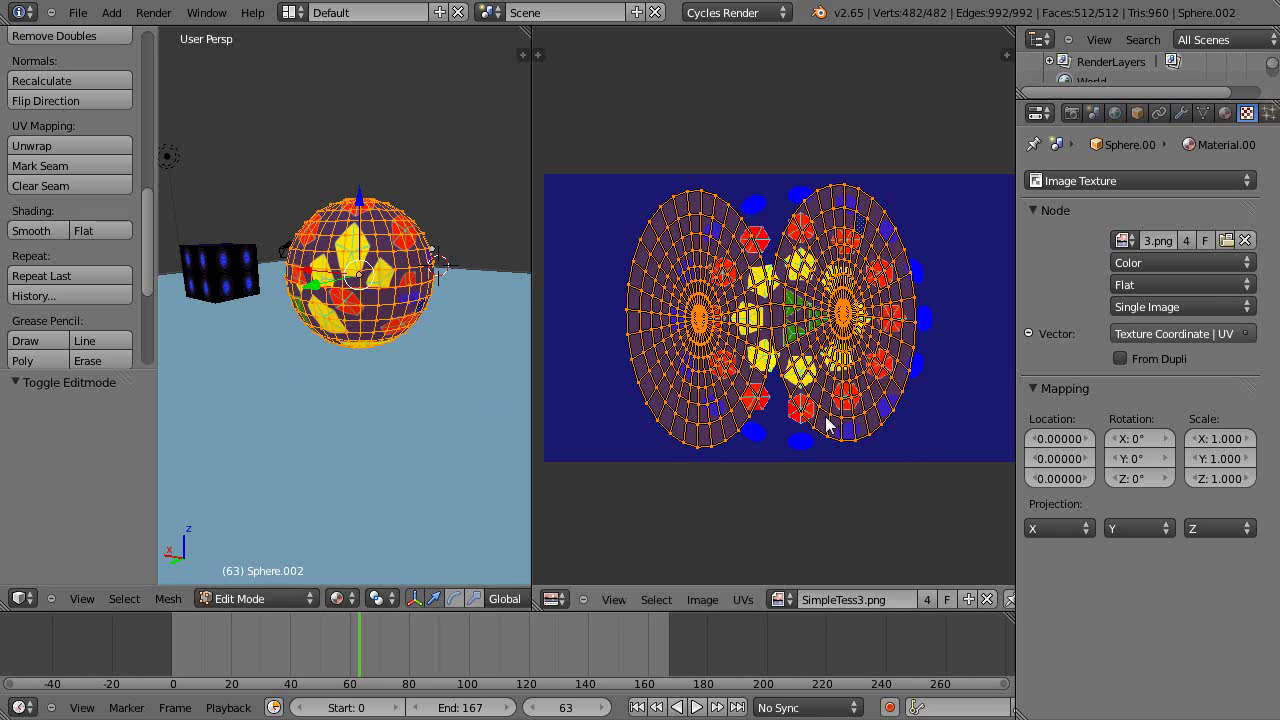
middle_drag(826, 425, 828, 385)
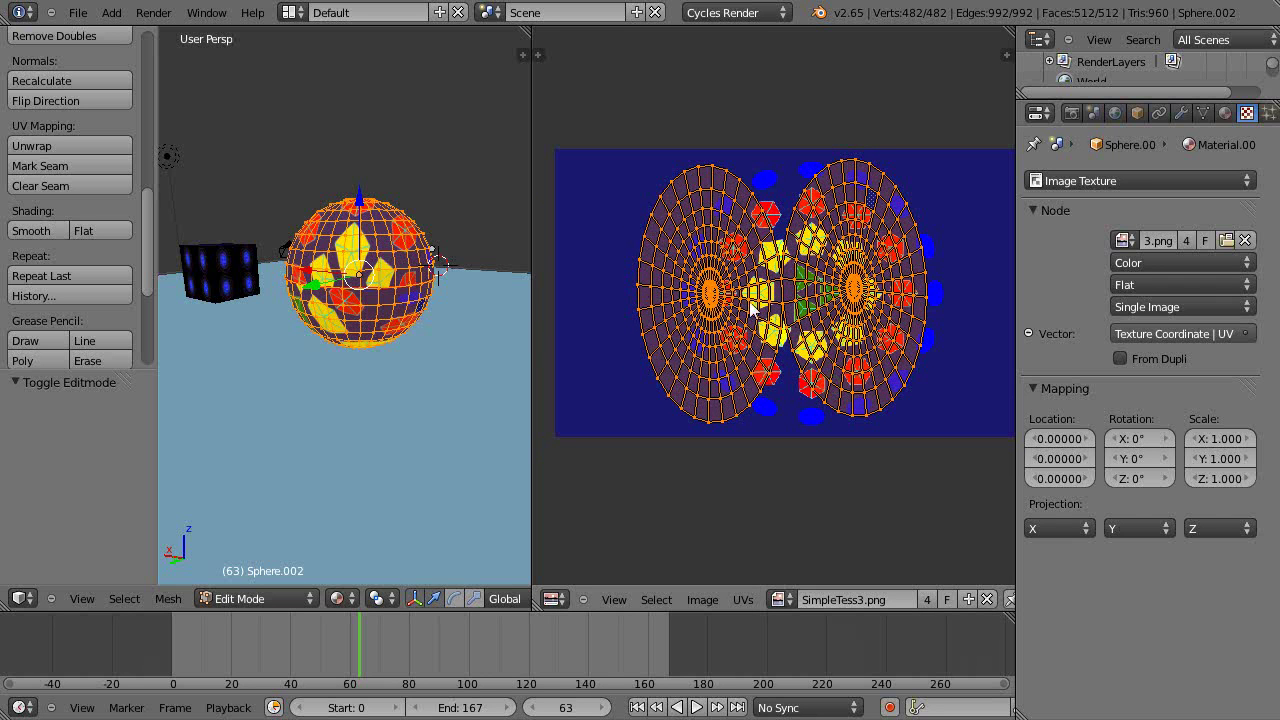
key(g)
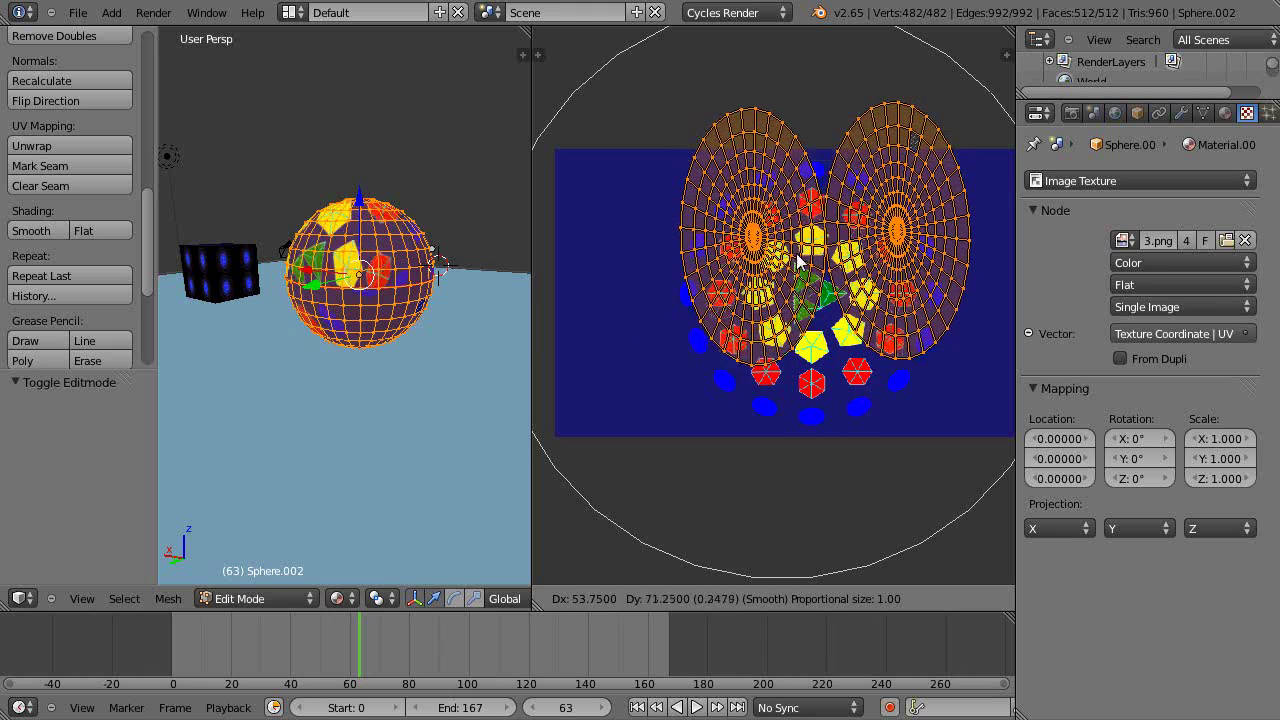
click(790, 292)
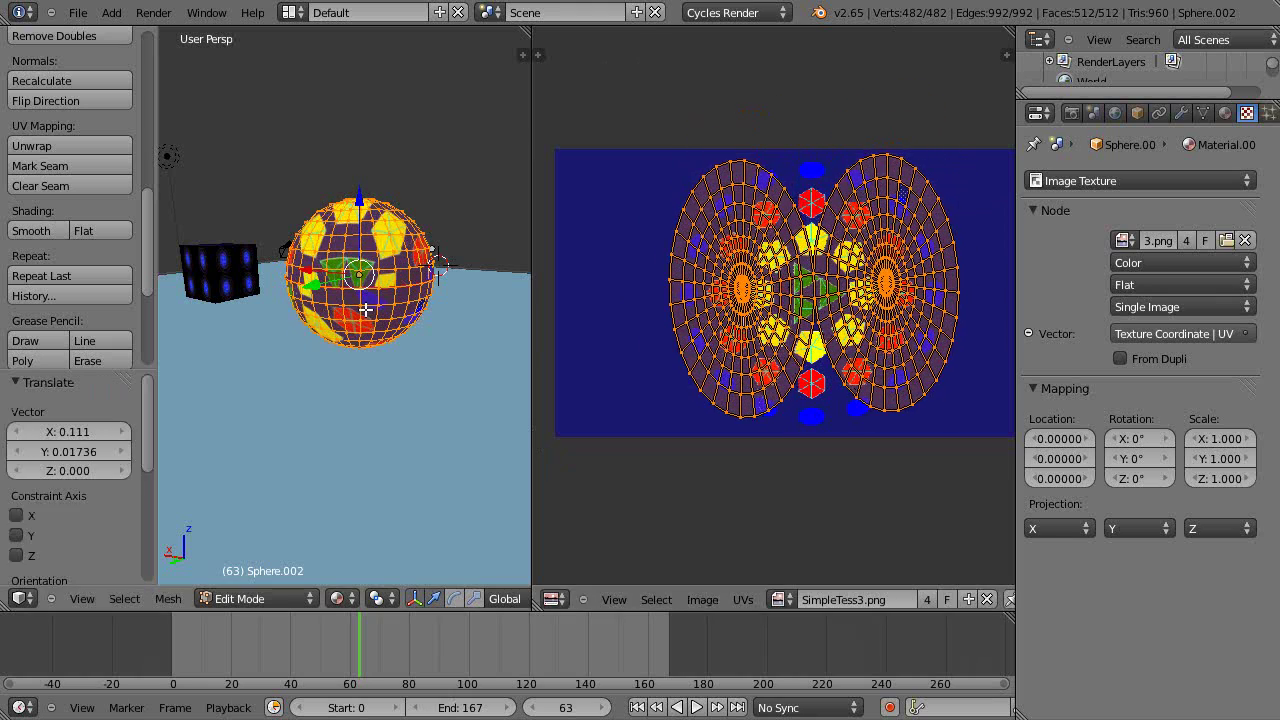
Return to Object Mode and inspect how the texture sits on the sphere with the shifted UVs
key(Tab)
mouse_move(355, 323)
middle_down()
mouse_move(423, 447)
mouse_move(401, 528)
mouse_move(358, 355)
mouse_move(380, 277)
mouse_move(400, 309)
mouse_move(371, 297)
mouse_move(355, 325)
mouse_move(372, 290)
mouse_move(366, 322)
middle_up()
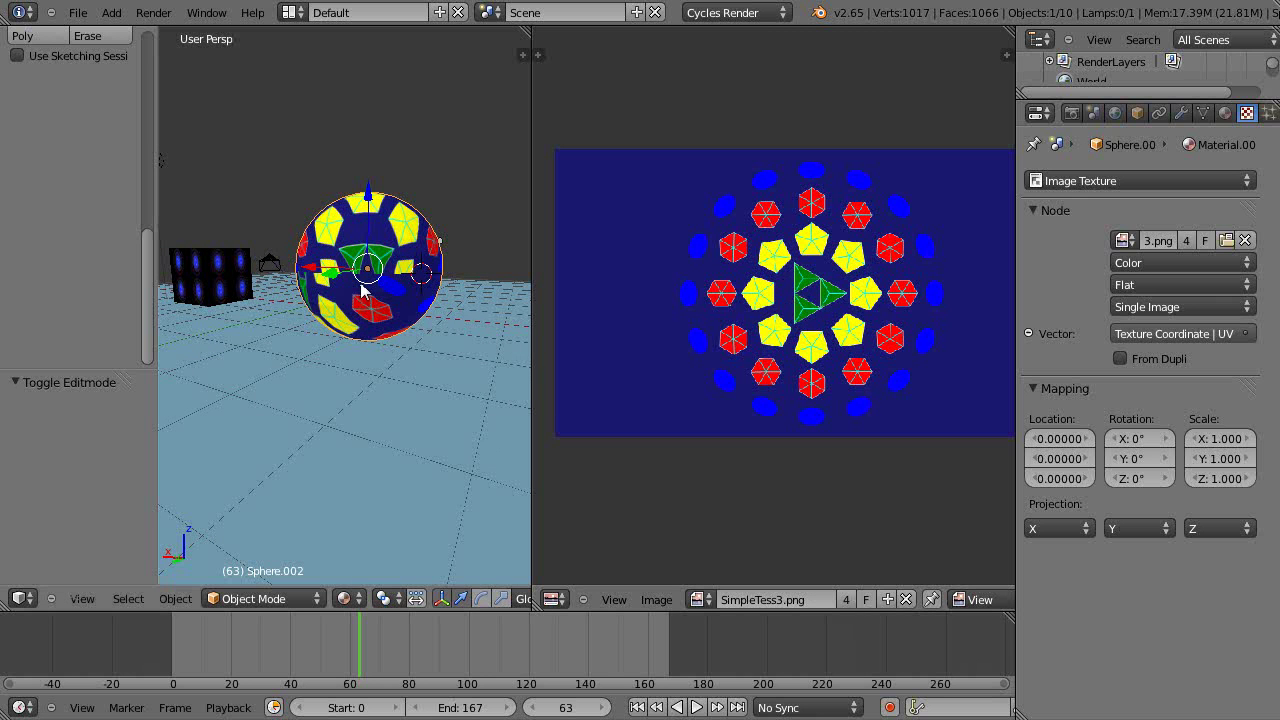
middle_drag(365, 258, 364, 306)
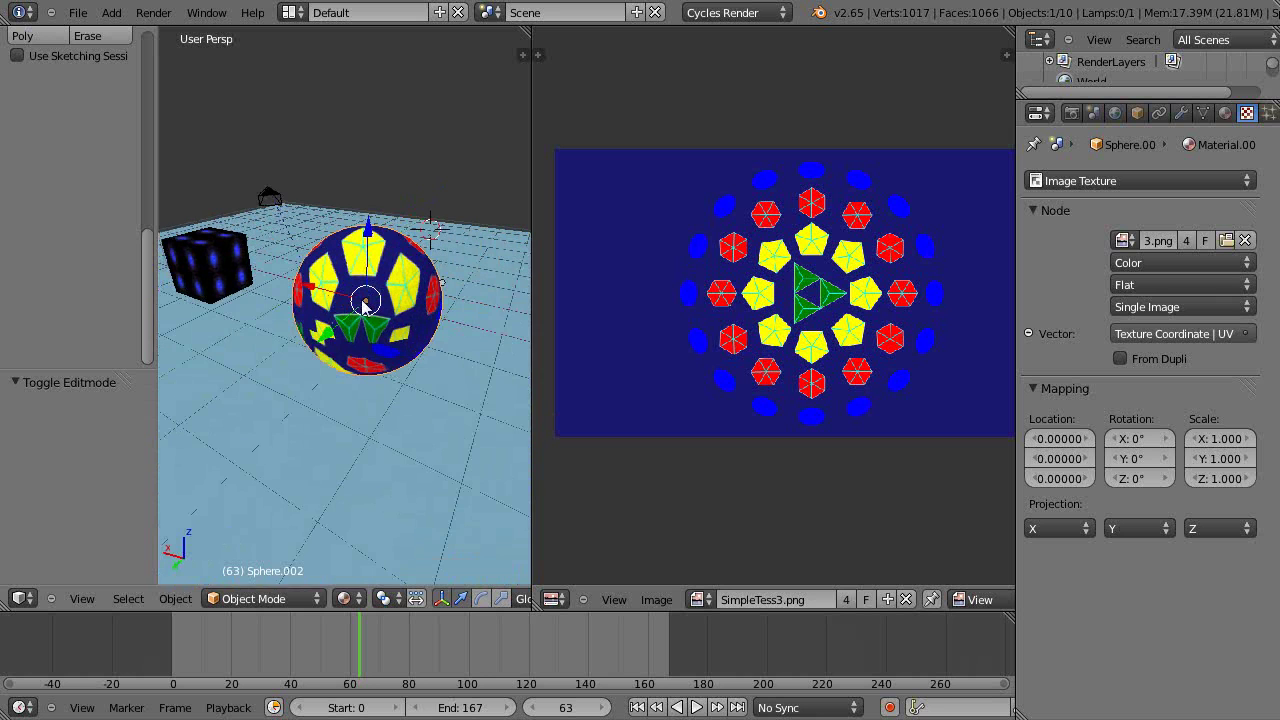
Enter Edit Mode on the sphere and remap its whole mesh with Sphere Projection
key(Tab)
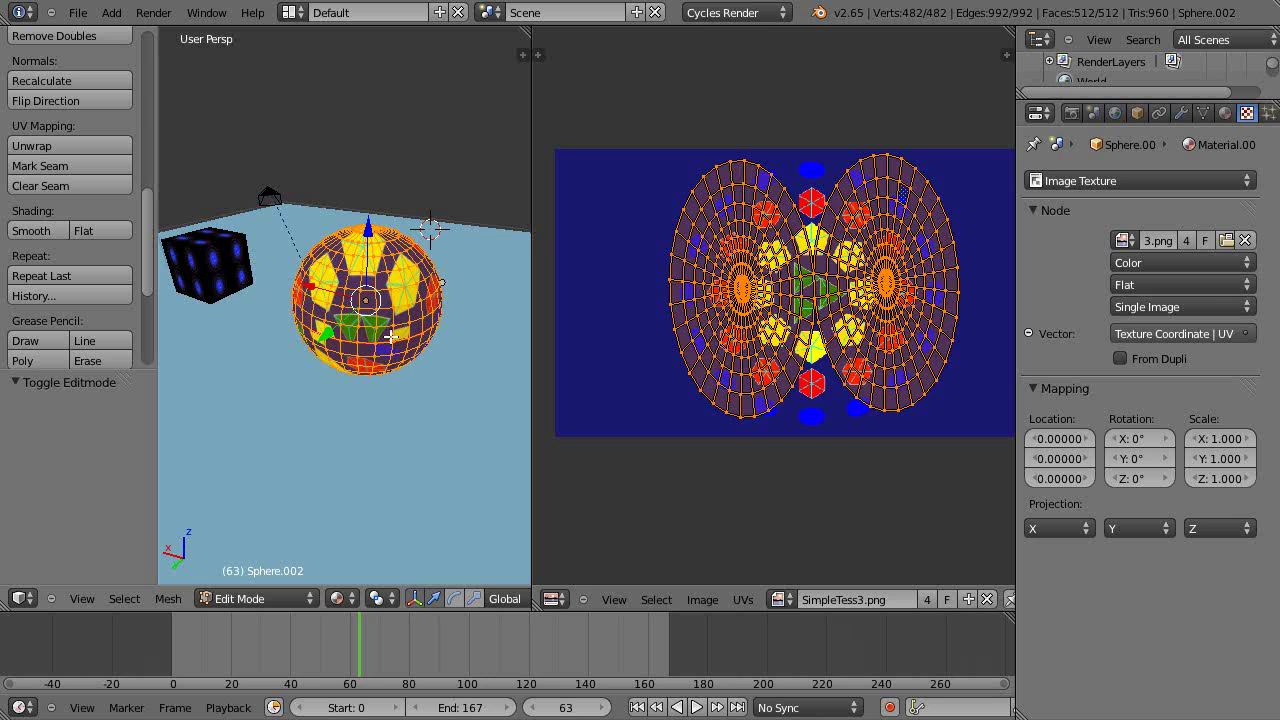
key(u)
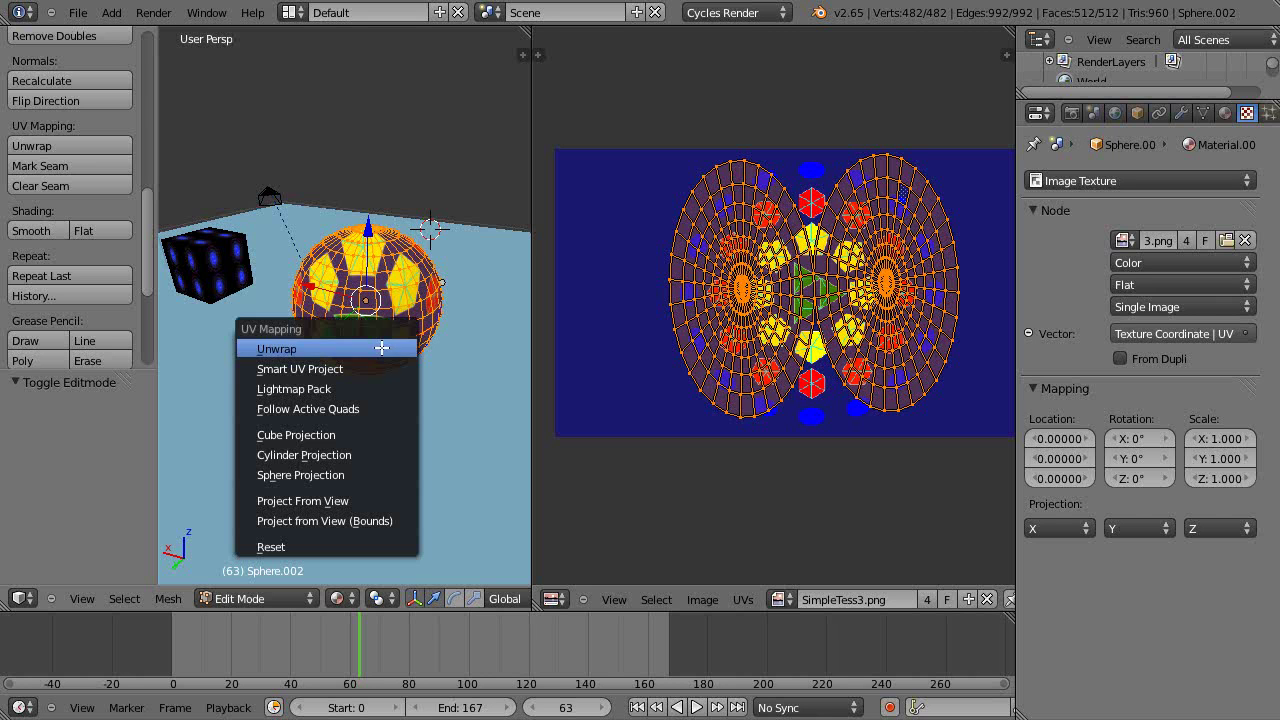
click(277, 348)
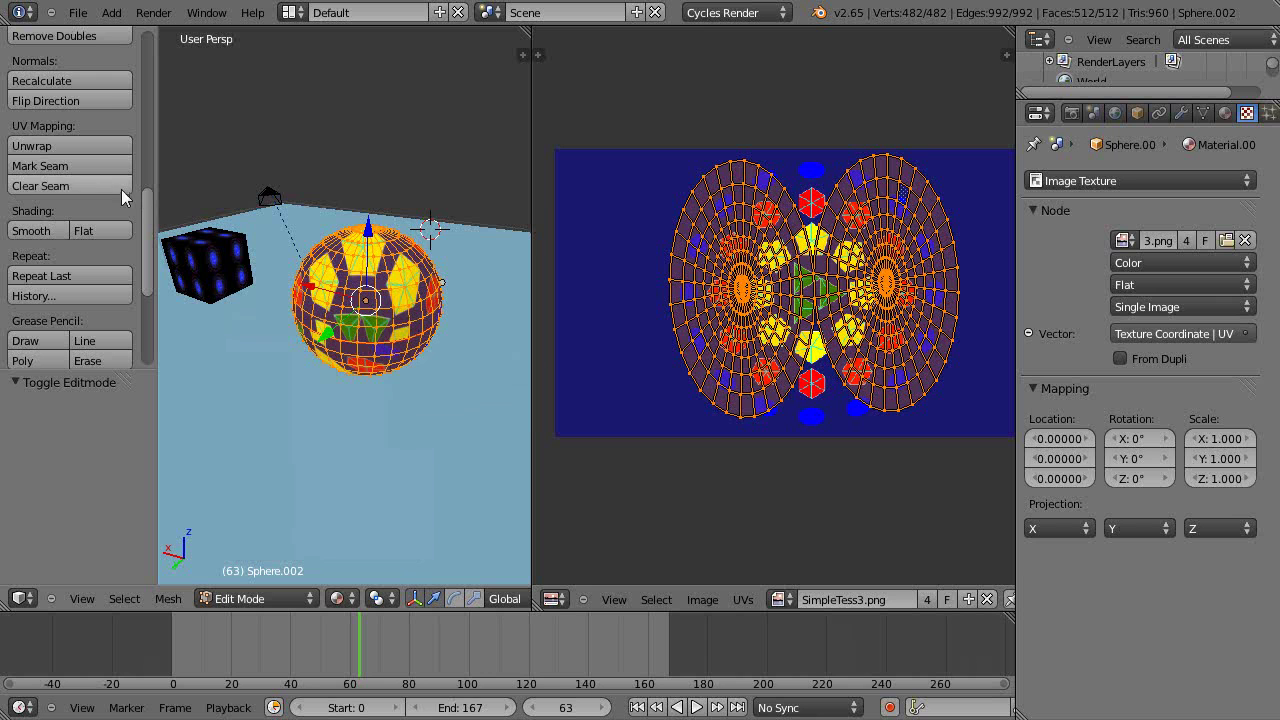
key(u)
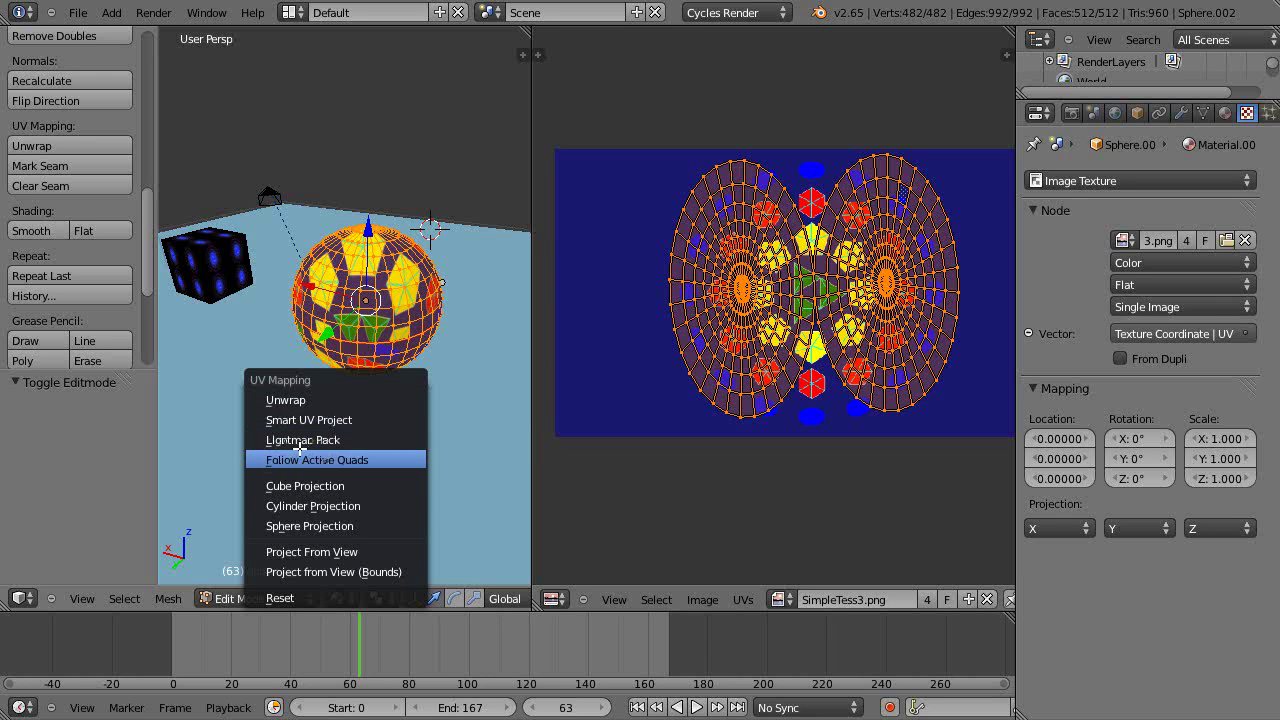
click(305, 529)
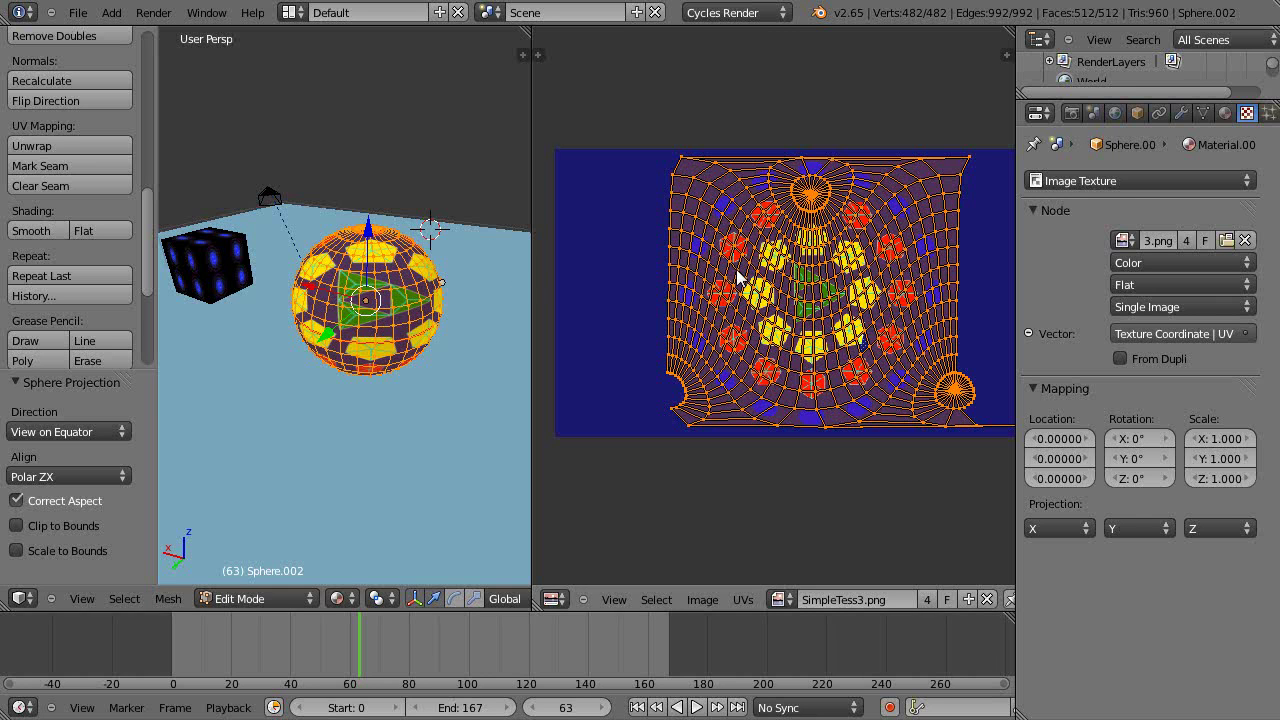
Examine the projected texture around the sphere and rotate the whole UV layout by about -176.7 degrees
middle_drag(366, 350, 315, 340)
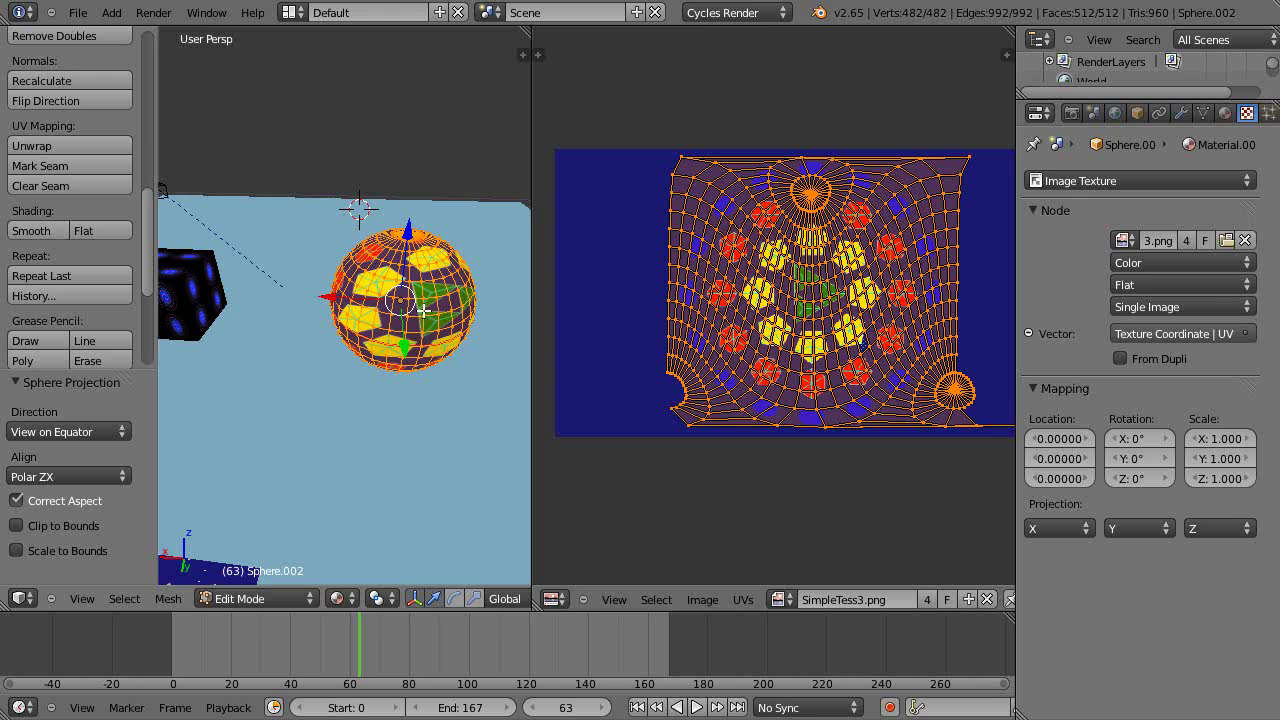
middle_drag(424, 311, 378, 288)
middle_drag(378, 309, 420, 305)
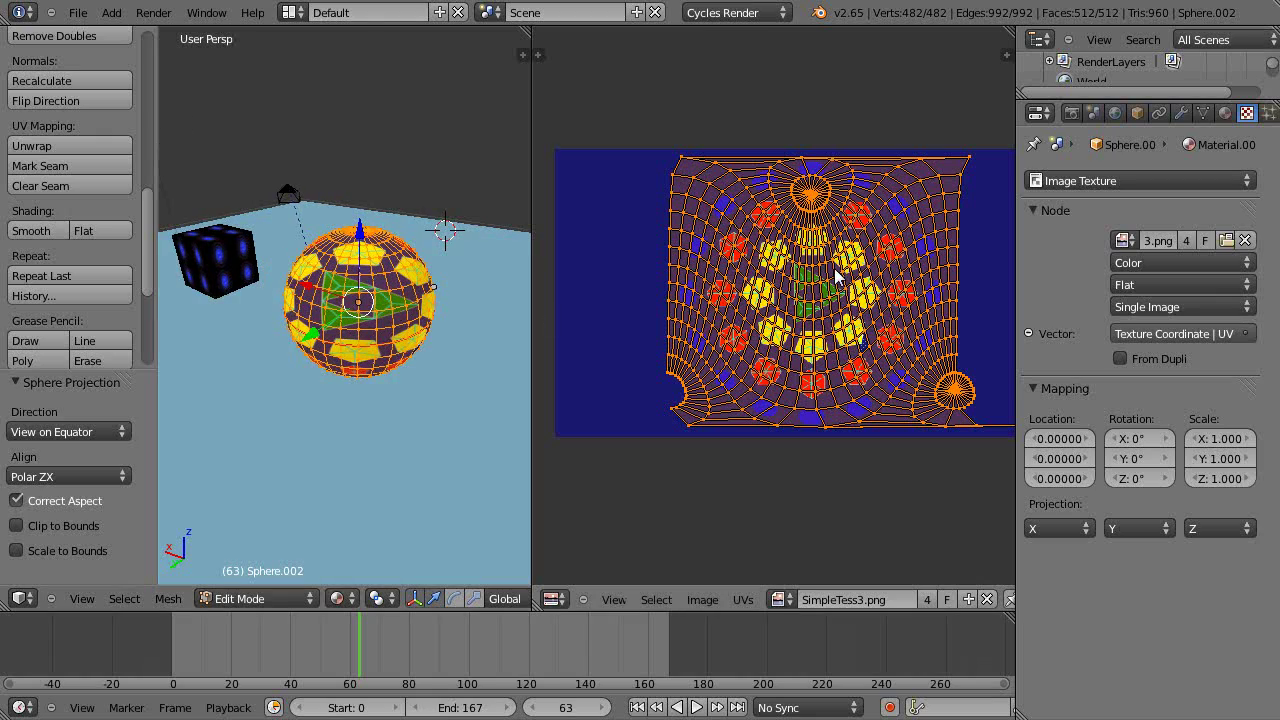
key(r)
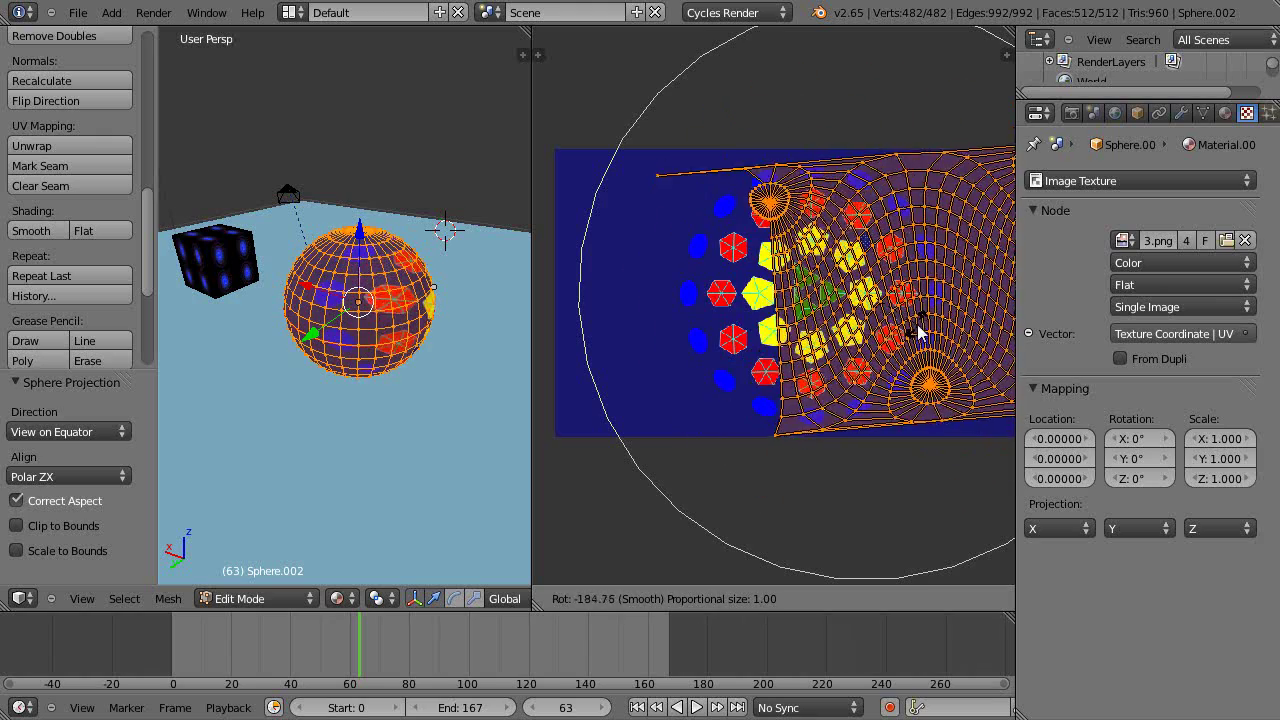
click(911, 330)
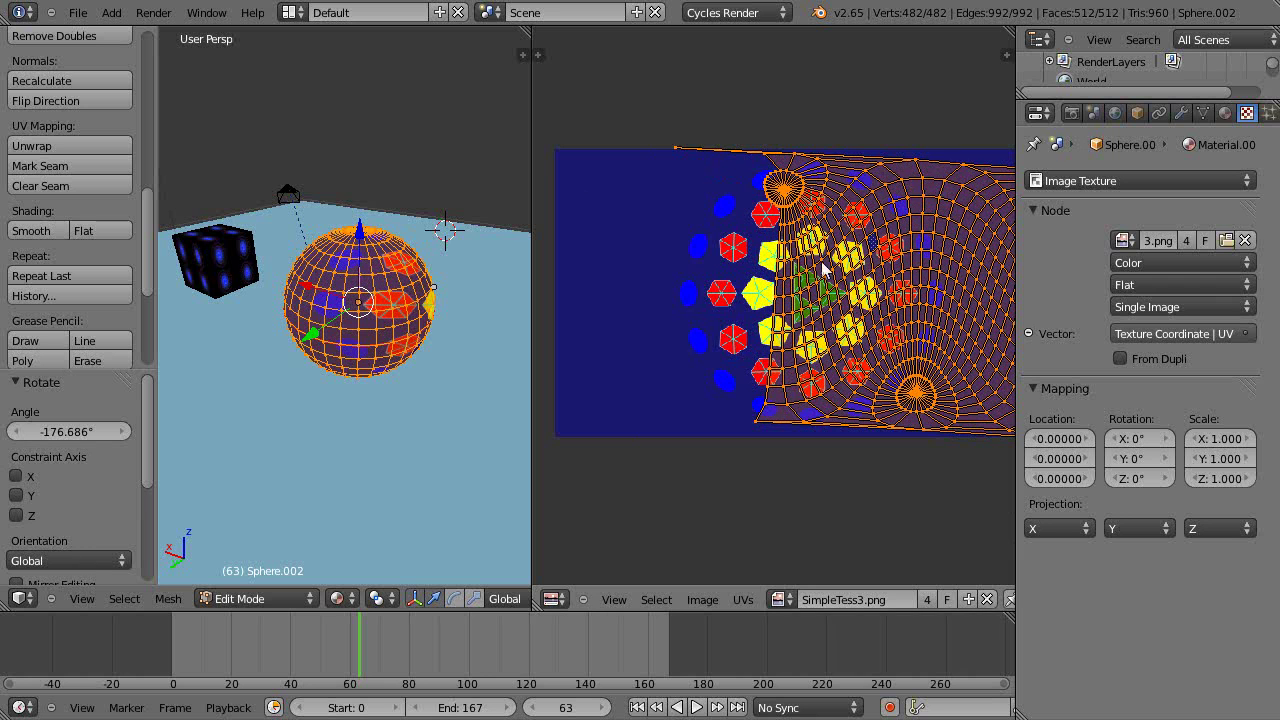
Return to Object Mode and compare the sphere's rotated texture with the SimpleTess3.png image
scroll(862, 280, down, 2)
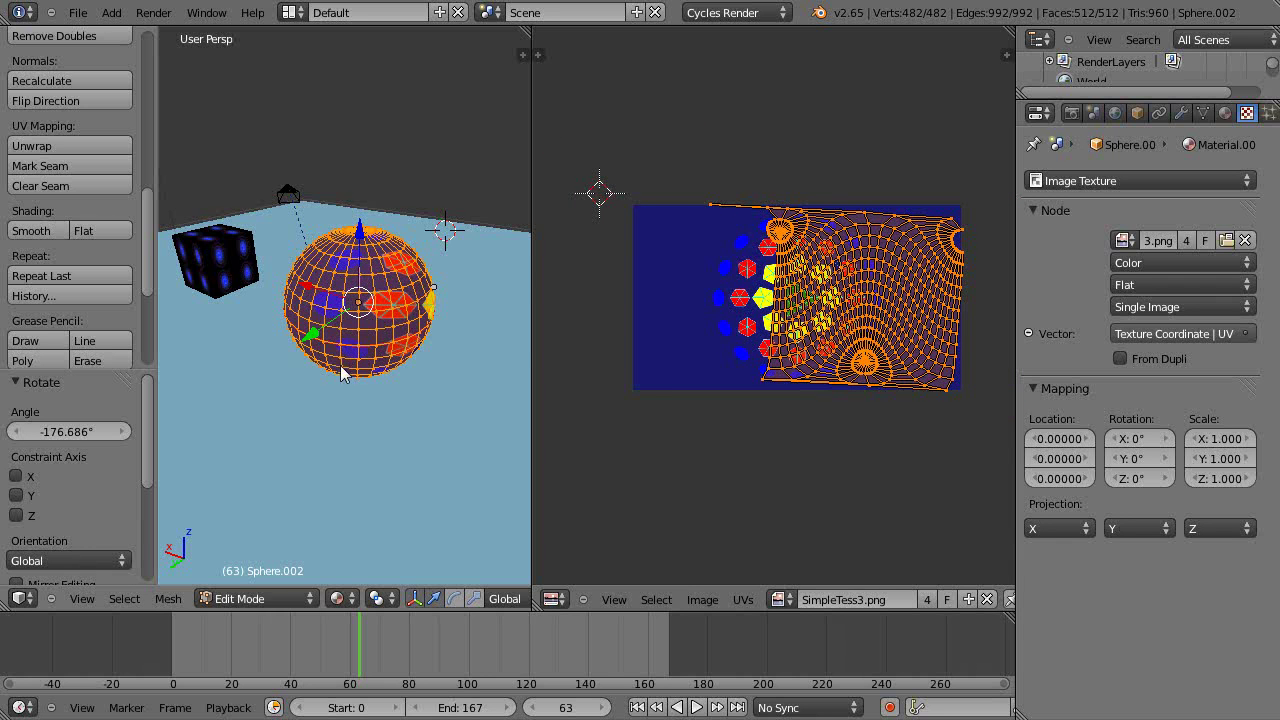
key(Tab)
middle_drag(331, 384, 360, 390)
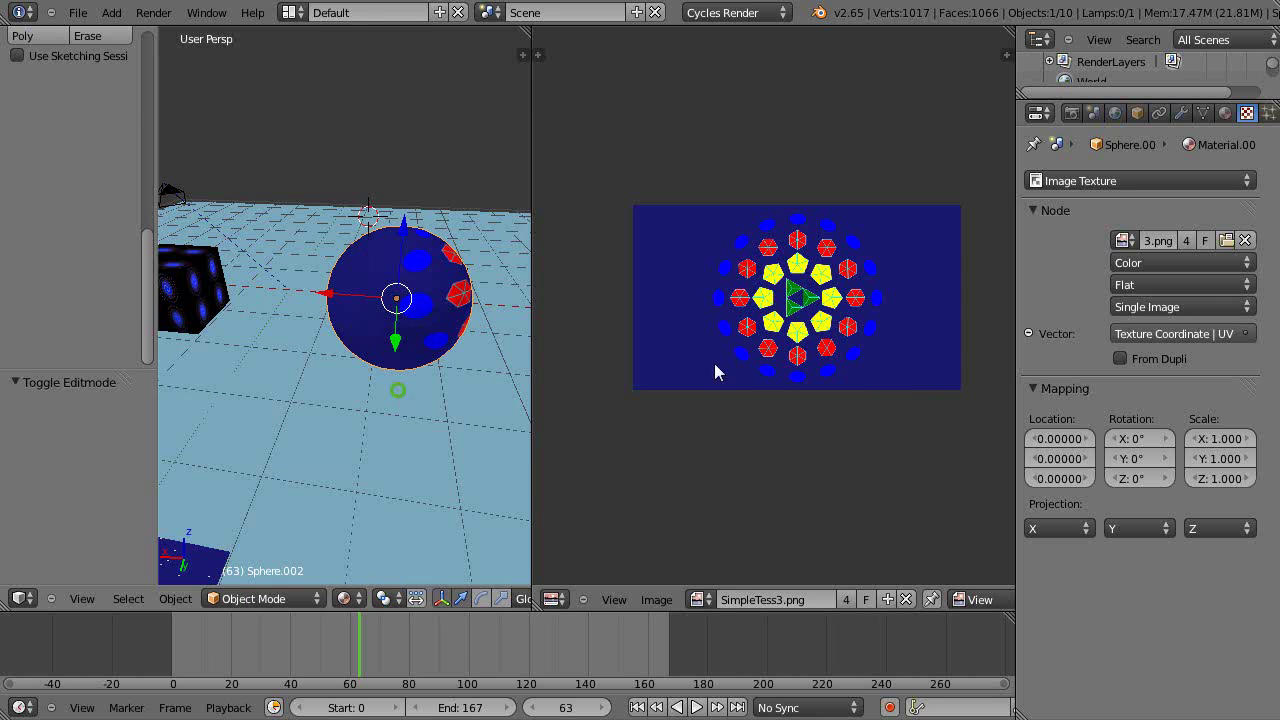
scroll(742, 397, up, 2)
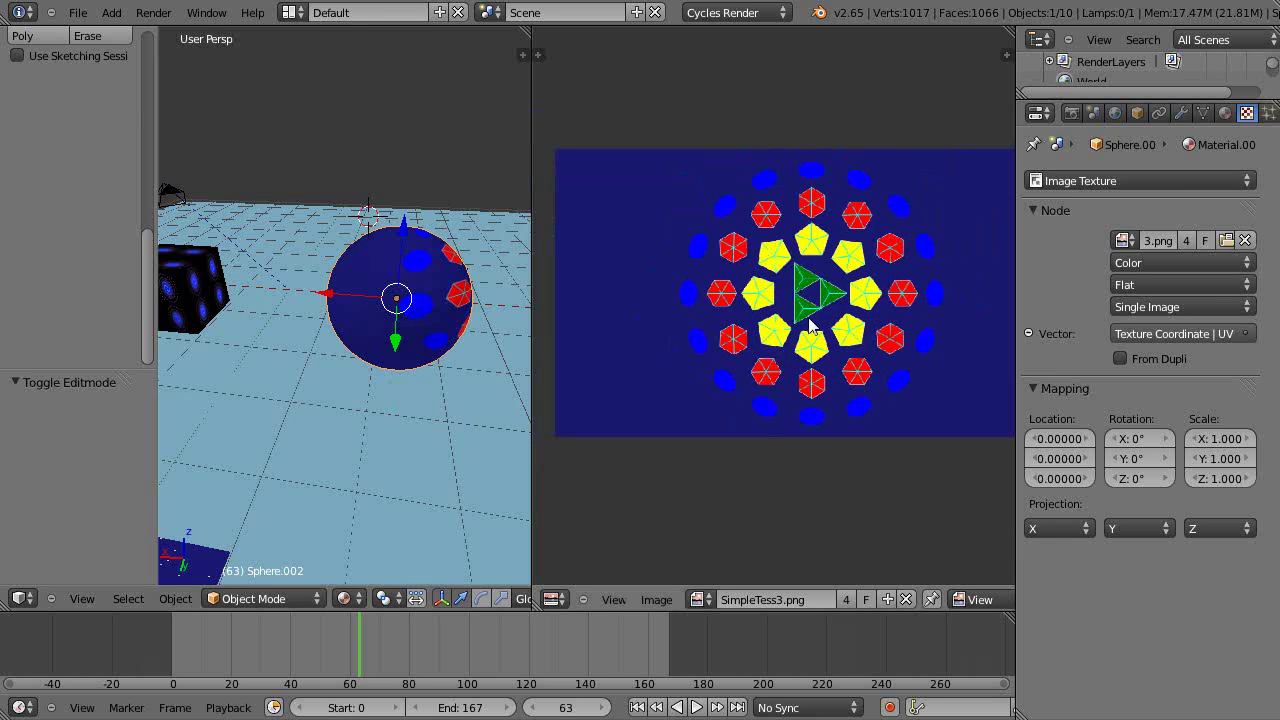
scroll(784, 322, down, 2)
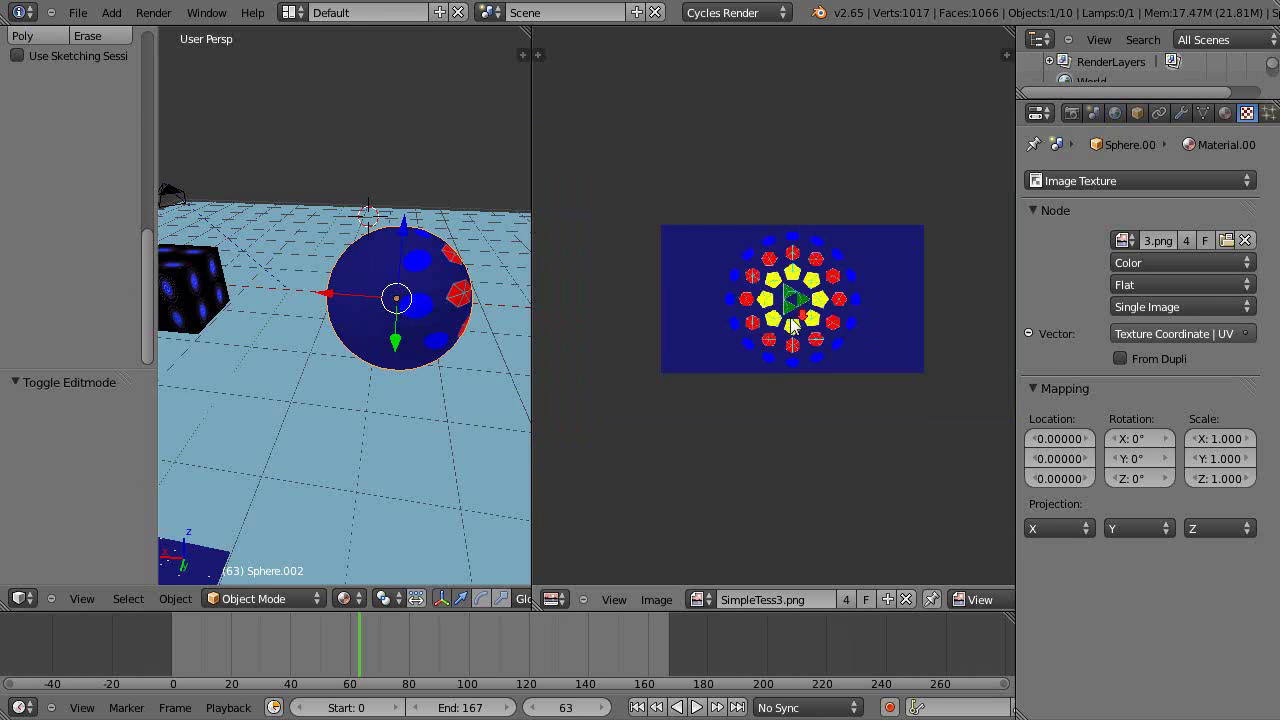
scroll(797, 330, up, 2)
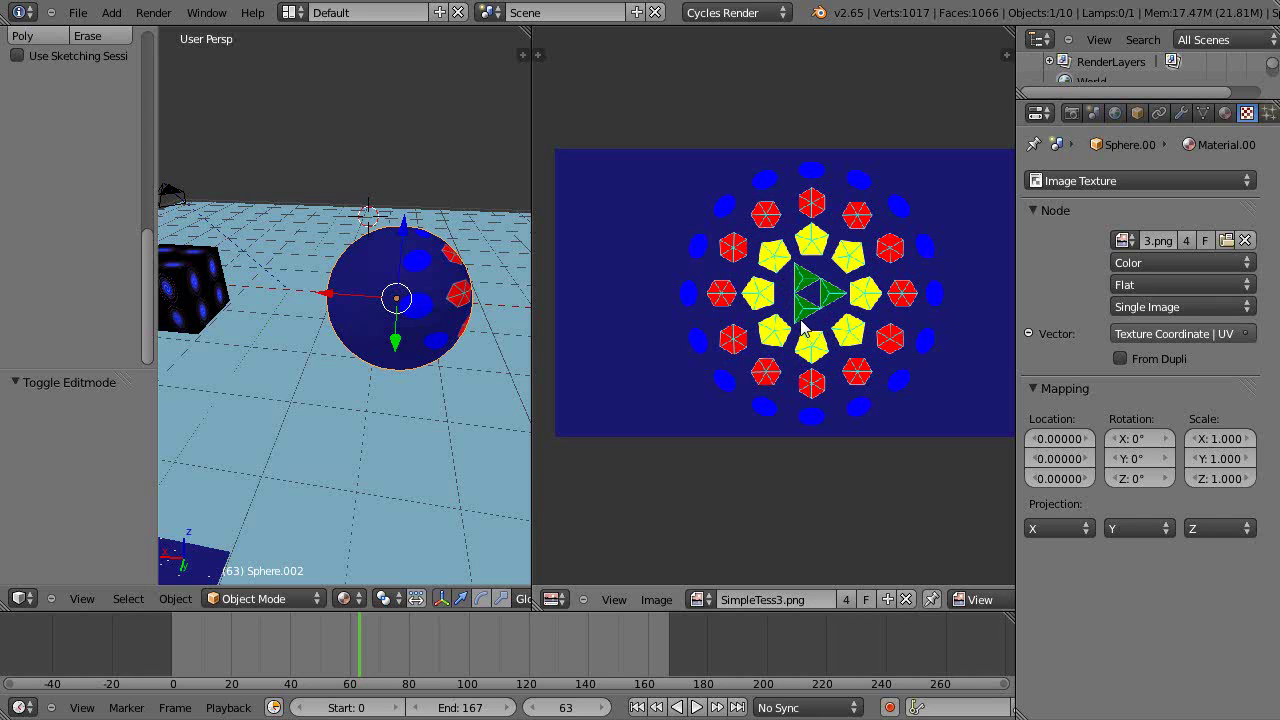